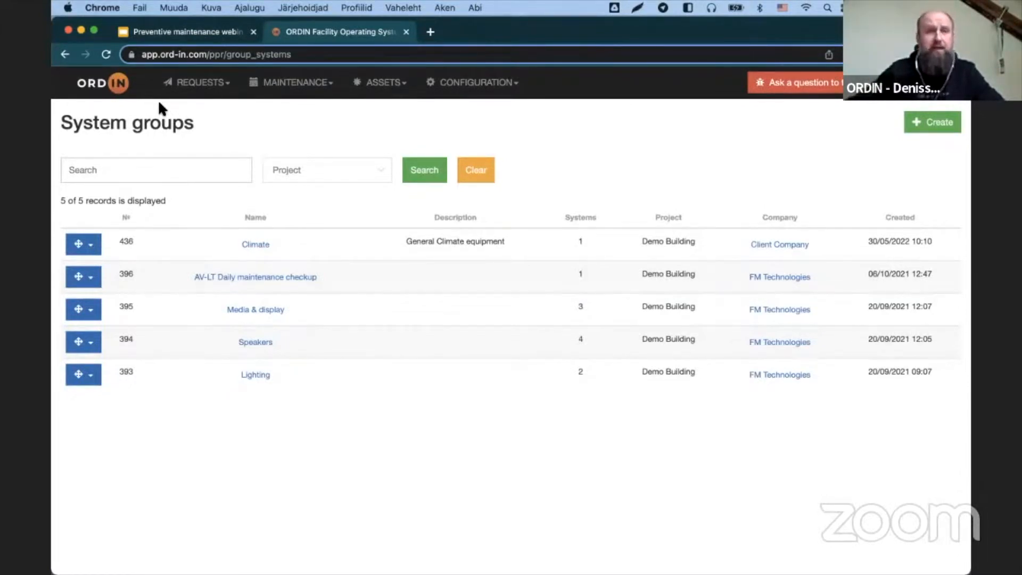
left_click(197, 83)
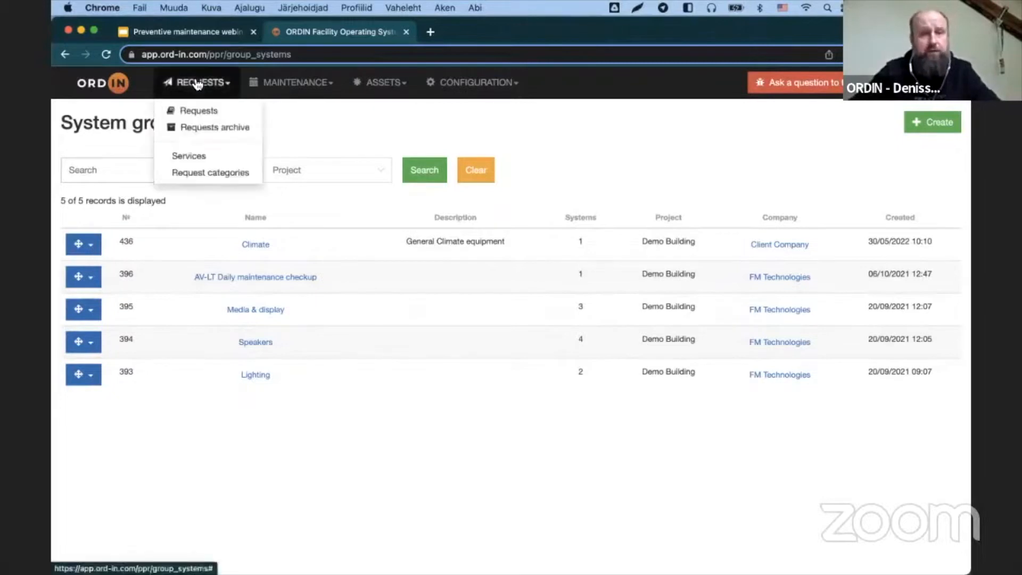
left_click(296, 83)
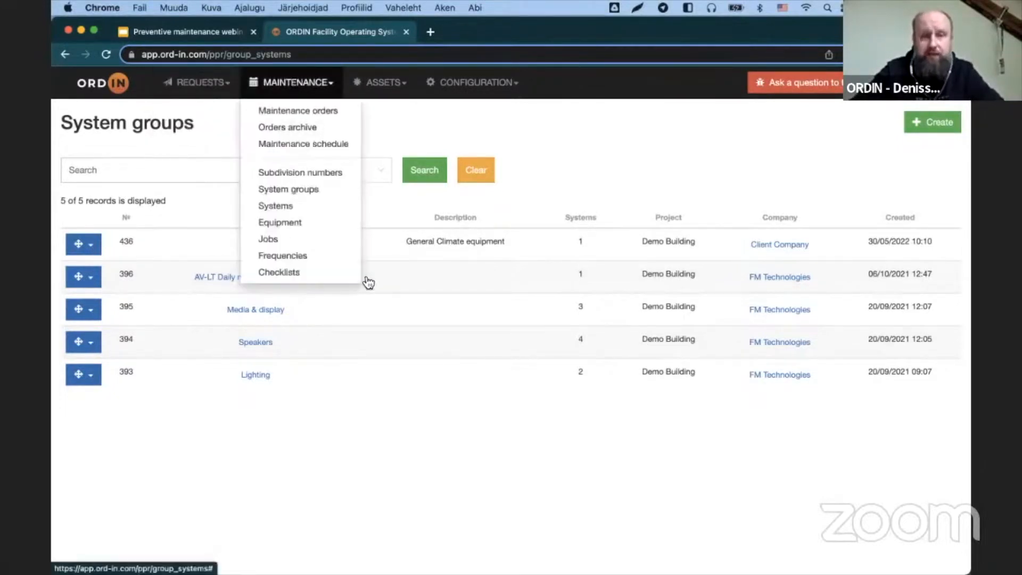
left_click(368, 83)
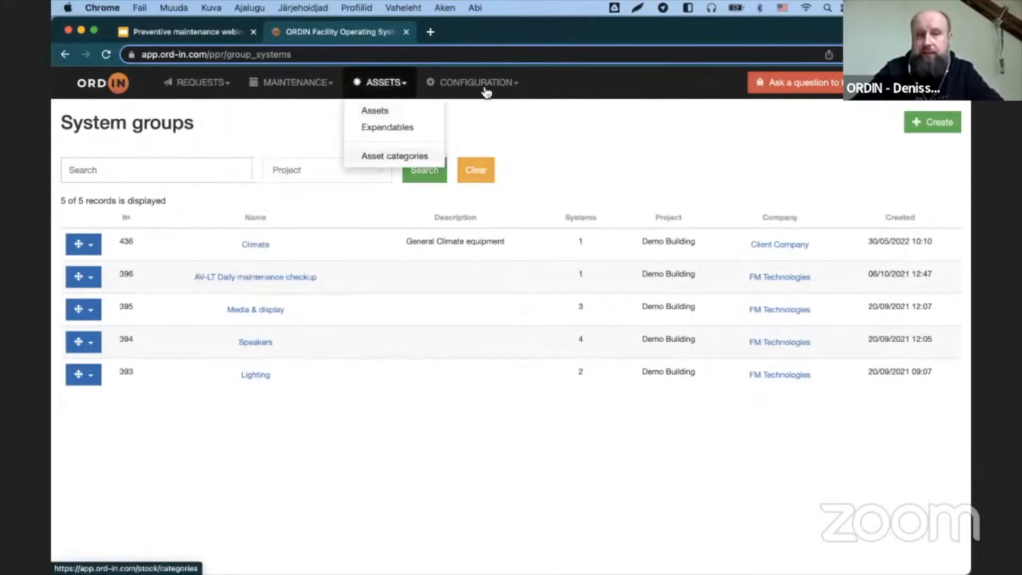
left_click(468, 82)
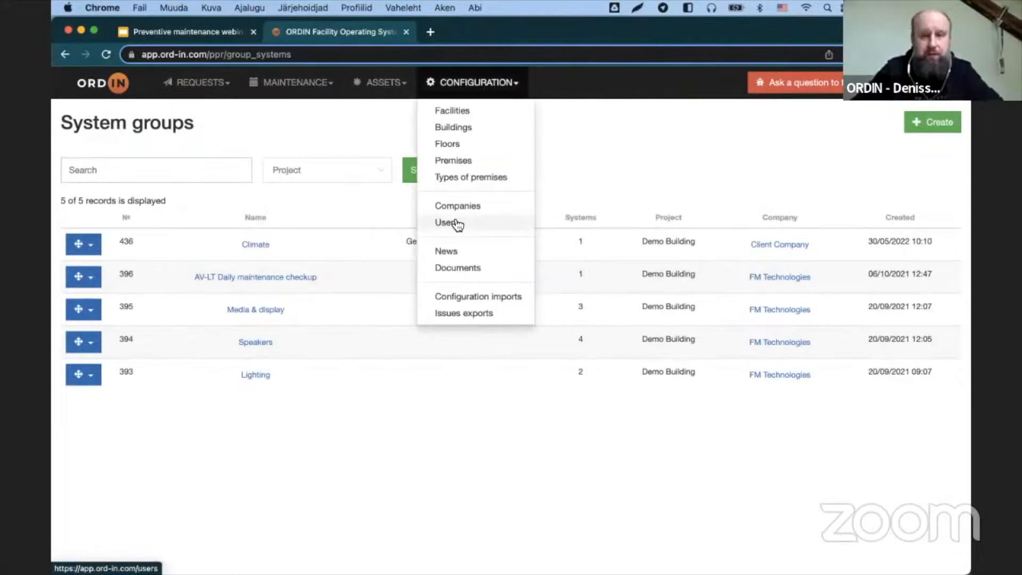
left_click(584, 143)
left_click(324, 84)
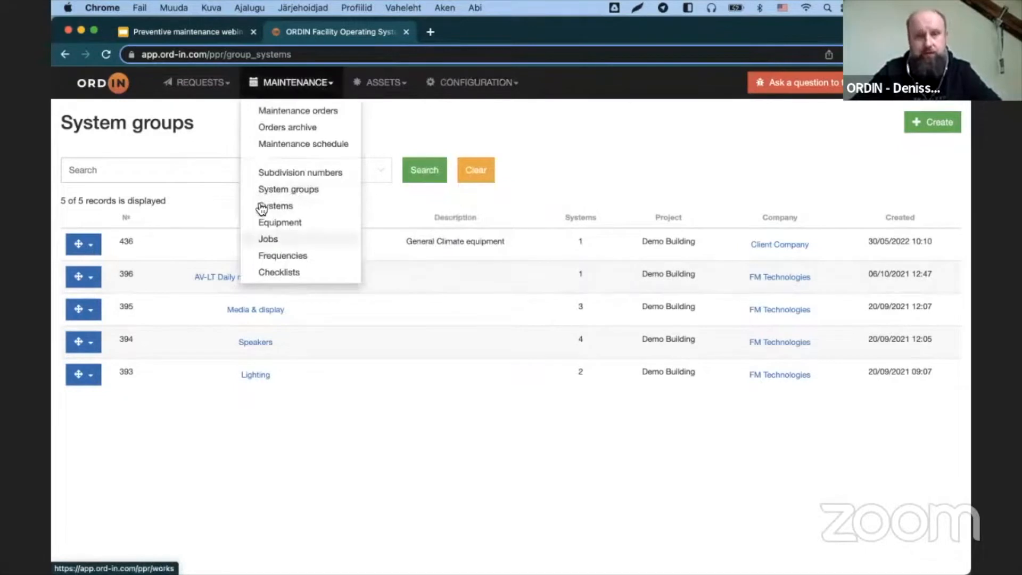
left_click(310, 190)
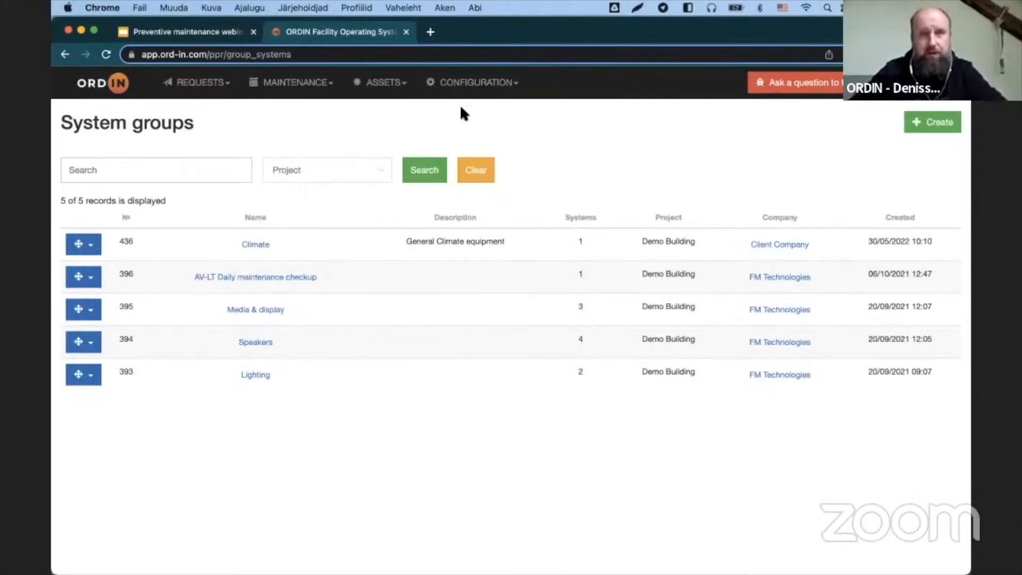
Step: View the list of premises in a separate browser tab and return to the System groups tab
left_click(476, 88)
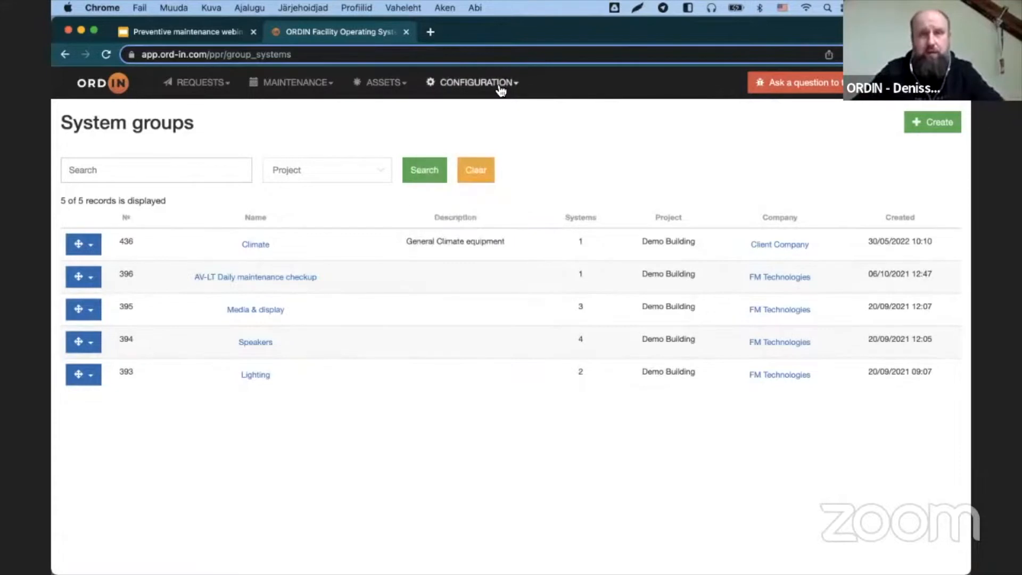
left_click(461, 157)
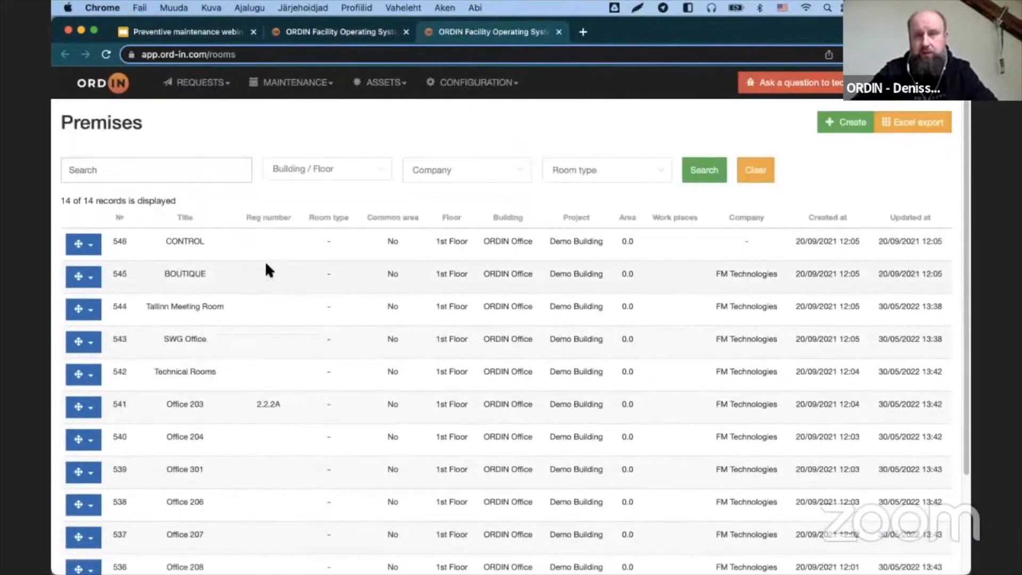
left_click(341, 36)
Step: Open the maintenance work frequencies list and examine the existing frequencies and their week templates
left_click(297, 91)
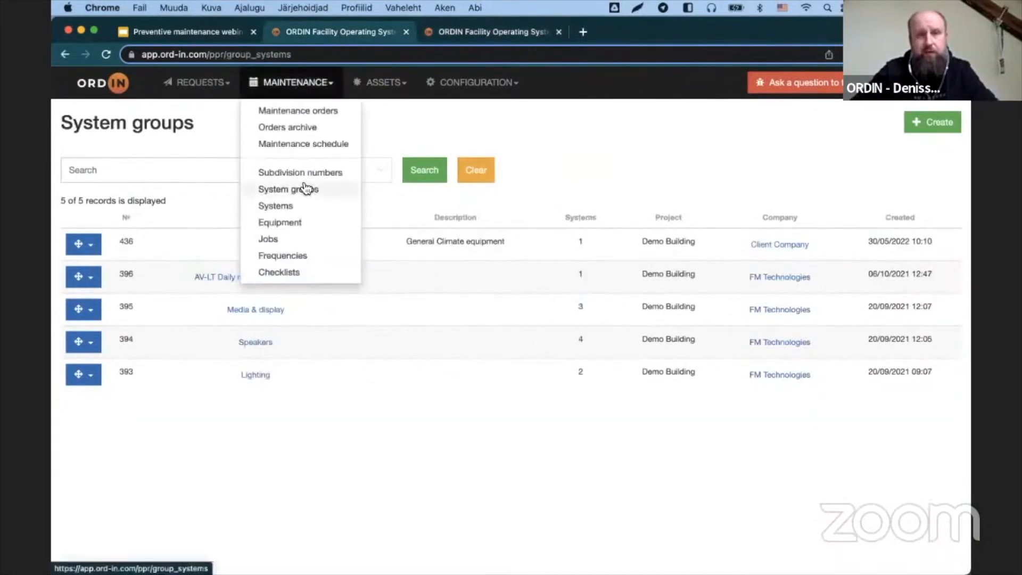
left_click(303, 256)
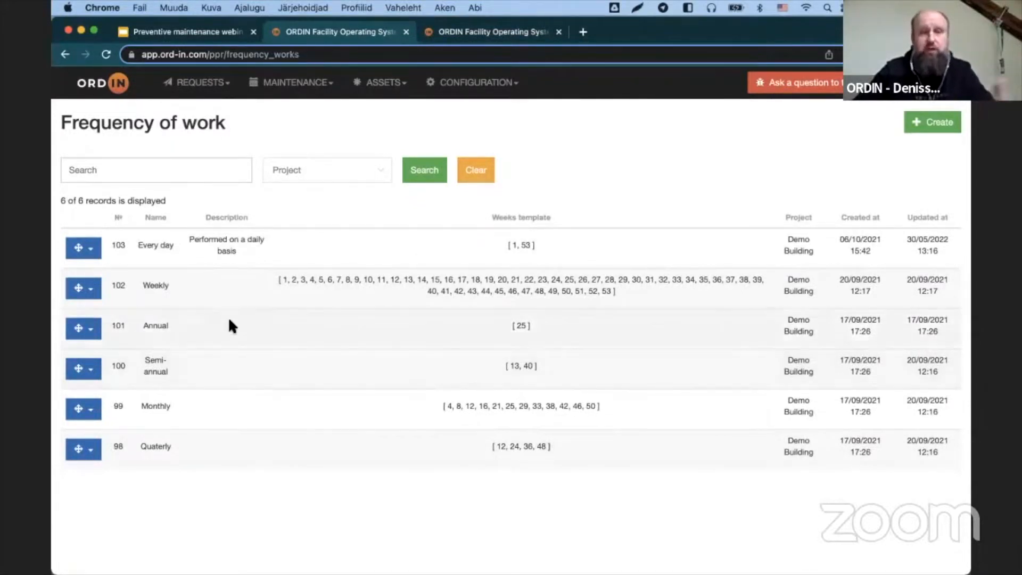
double_click(143, 321)
left_click_drag(142, 353, 190, 375)
left_click(207, 415)
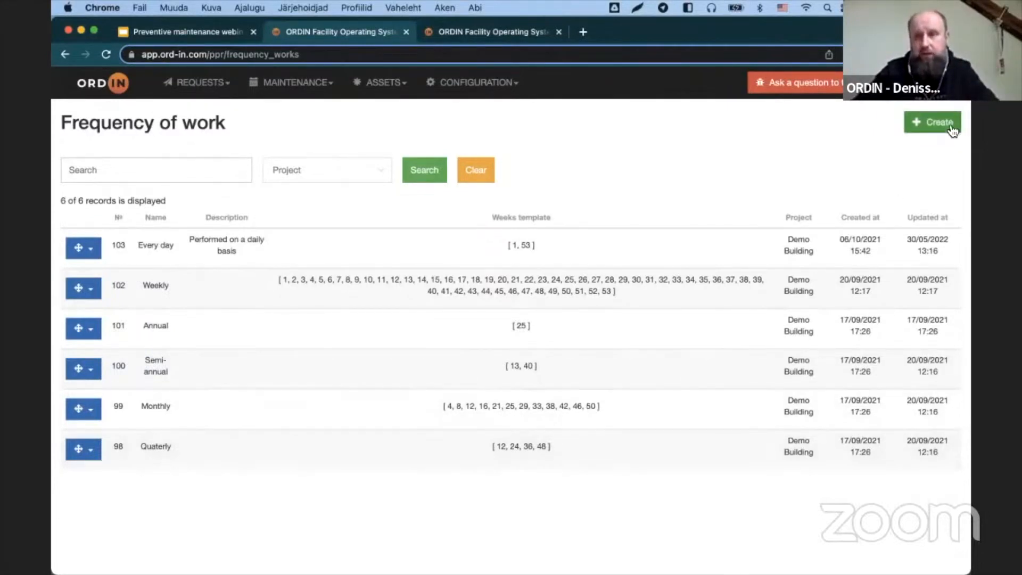
Step: Start a new work frequency named "Three times a year" for the Demo Building project
left_click(935, 124)
left_click(516, 207)
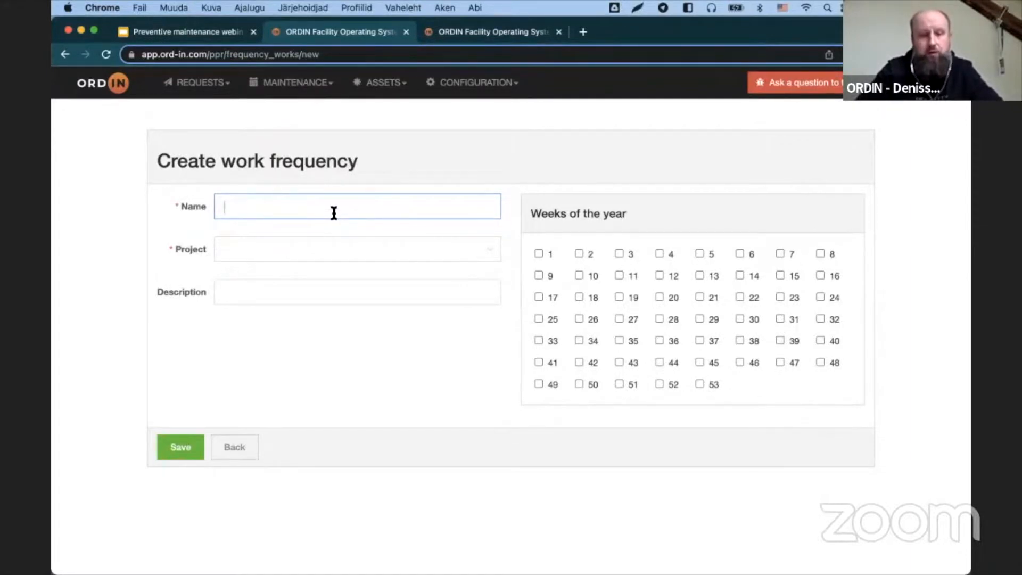
type("Three times a year")
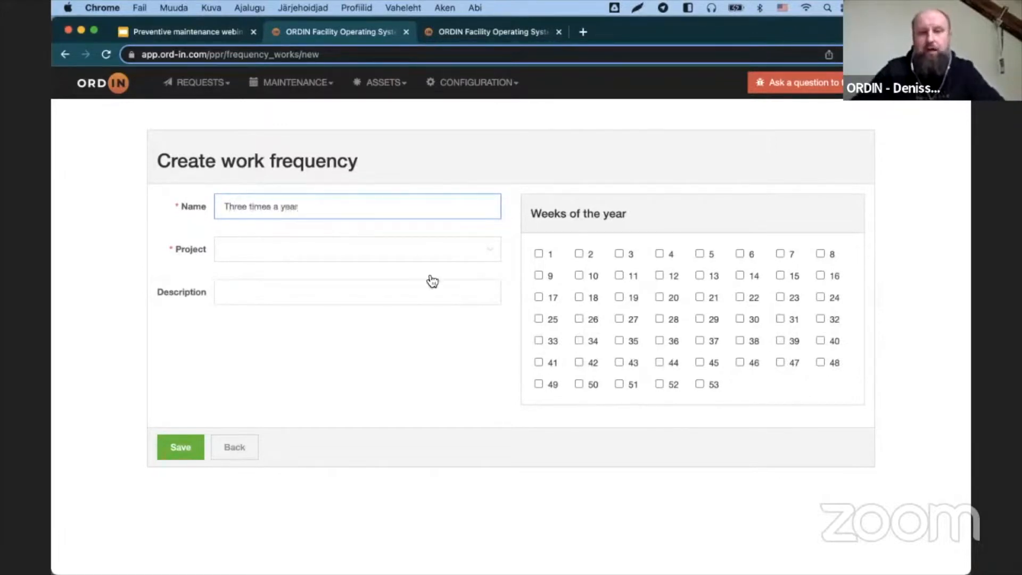
left_click(285, 248)
left_click(273, 285)
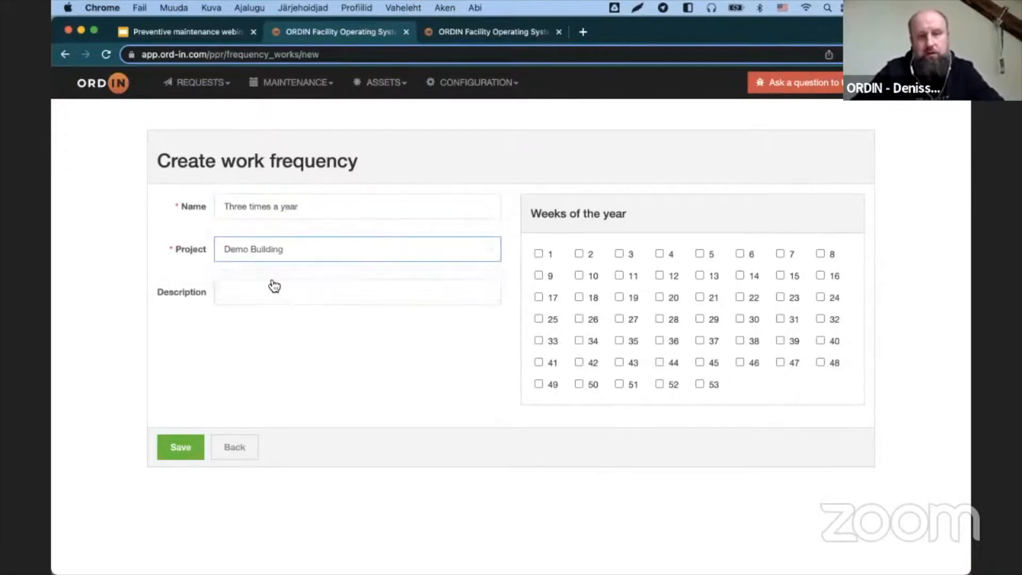
left_click(268, 288)
left_click(254, 292)
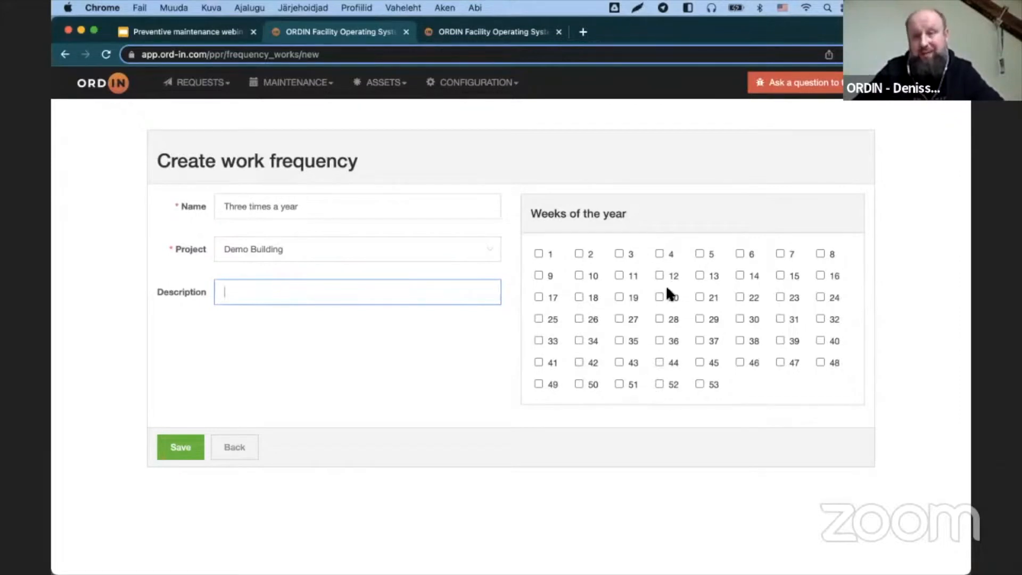
Step: Assign weeks 20, 35 and 52 to the new work frequency and save it
left_click(619, 319)
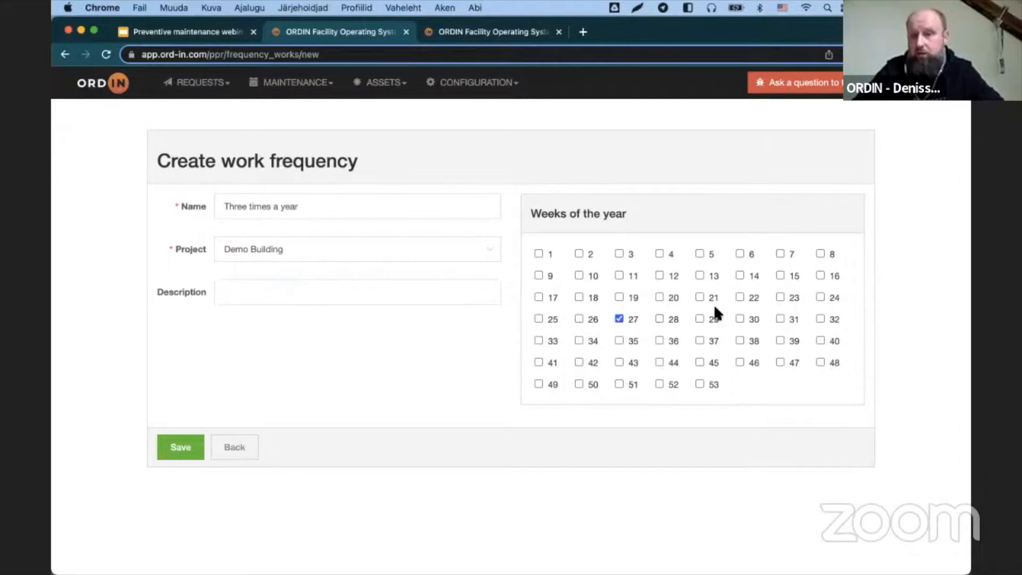
left_click(659, 297)
left_click(619, 319)
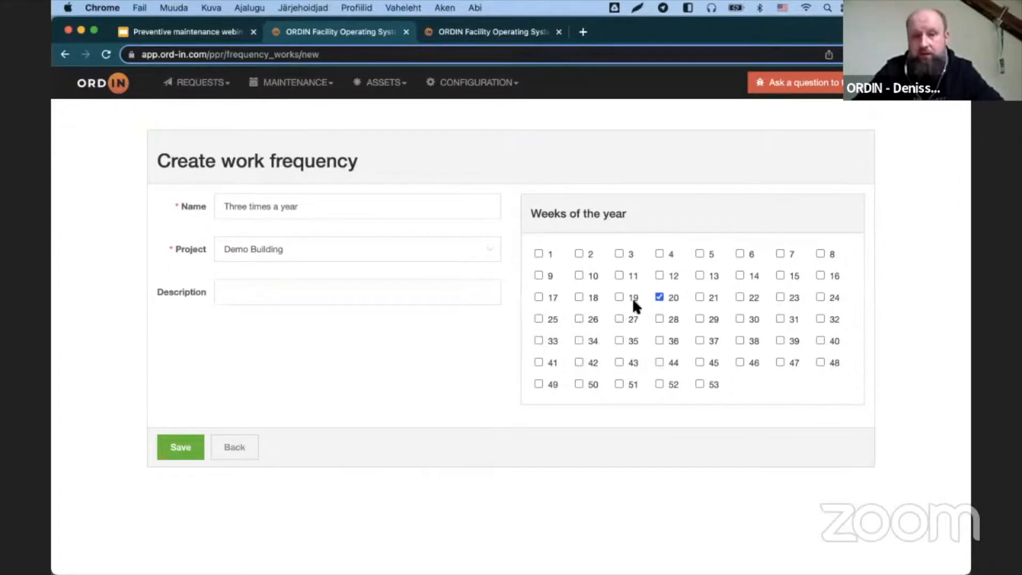
left_click(620, 340)
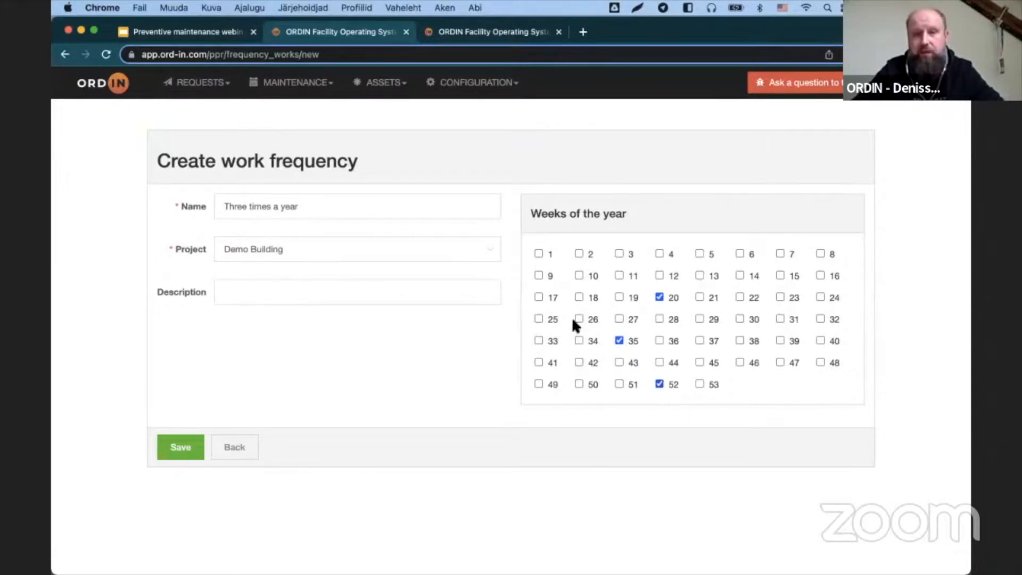
left_click(196, 436)
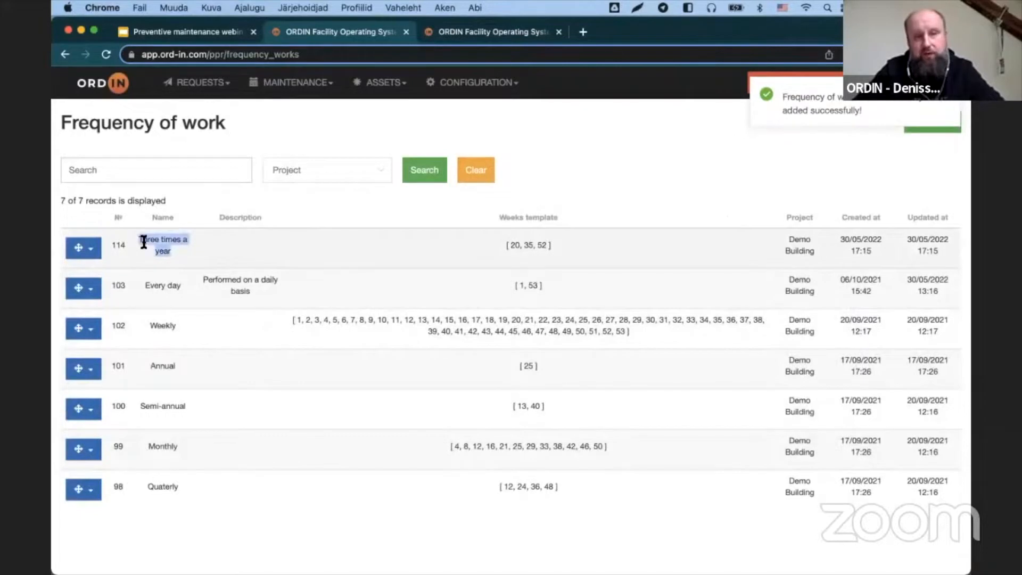
left_click(254, 249)
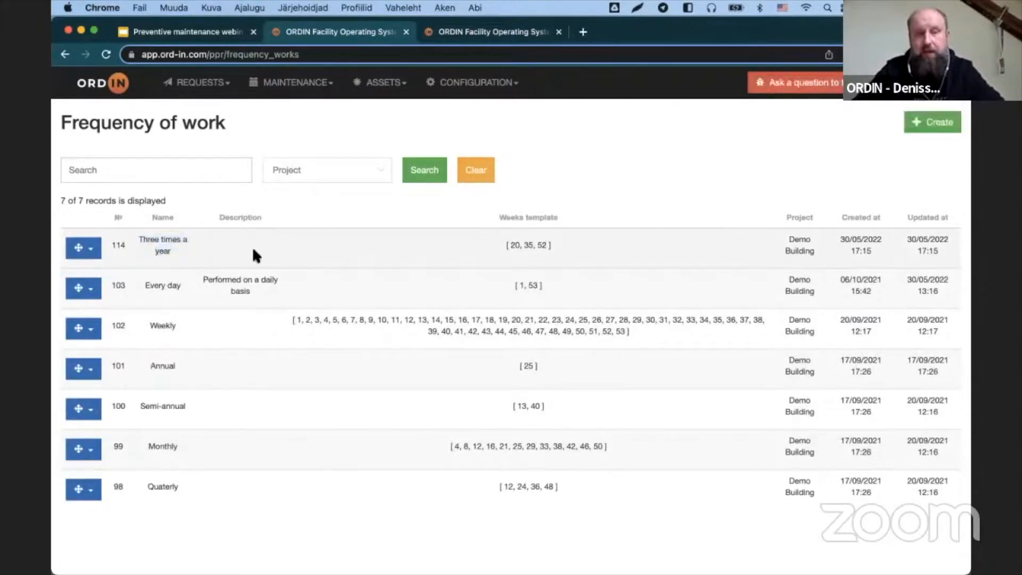
Step: Start a new maintenance system group and name it "Ventilation and Climate"
left_click(288, 85)
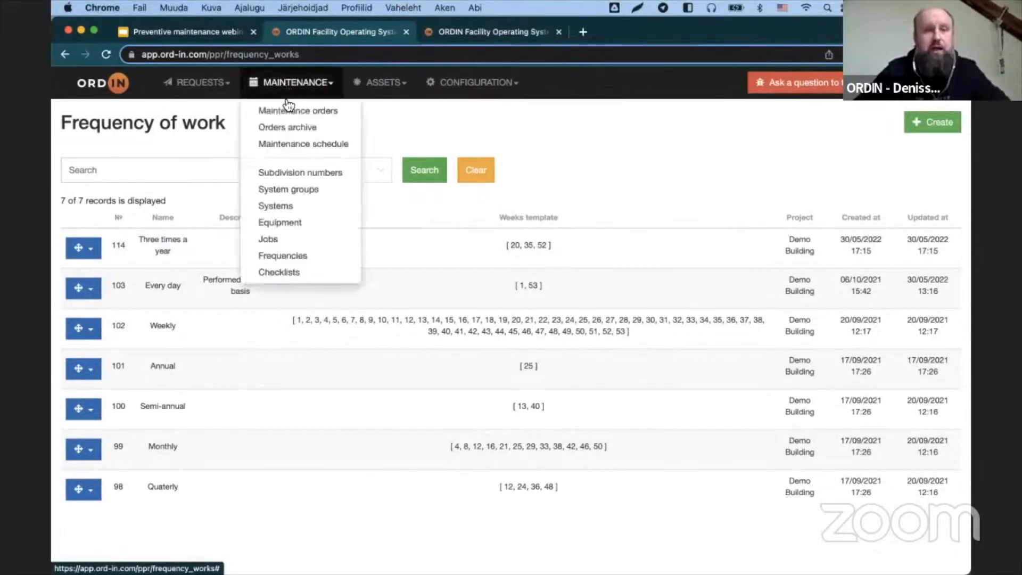
left_click(298, 189)
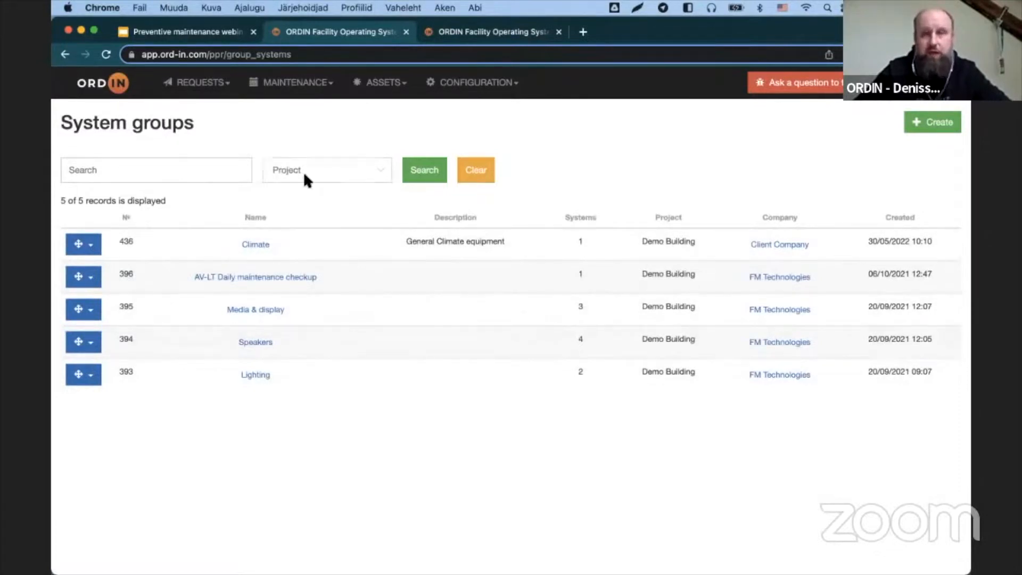
left_click(939, 124)
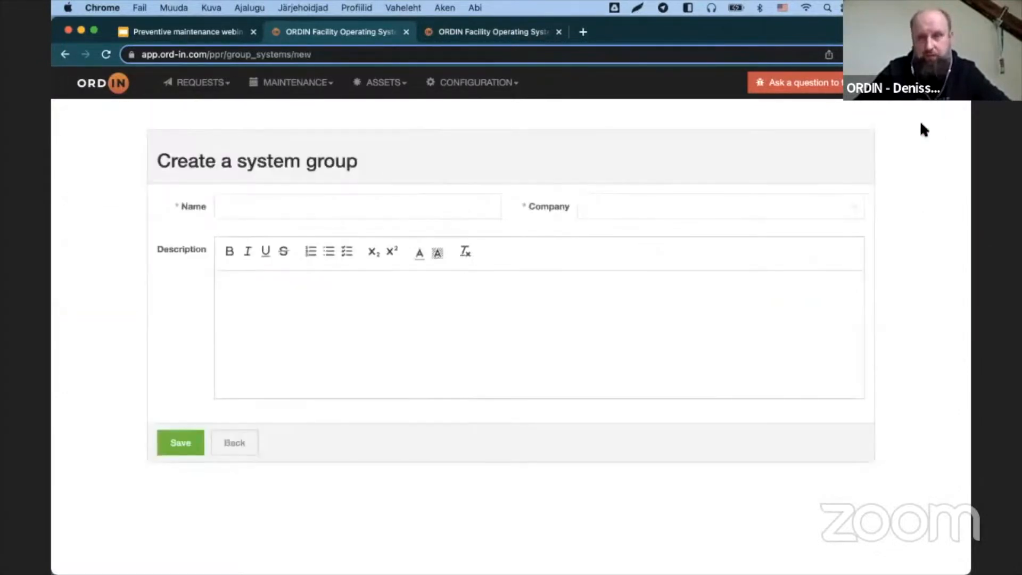
left_click(304, 199)
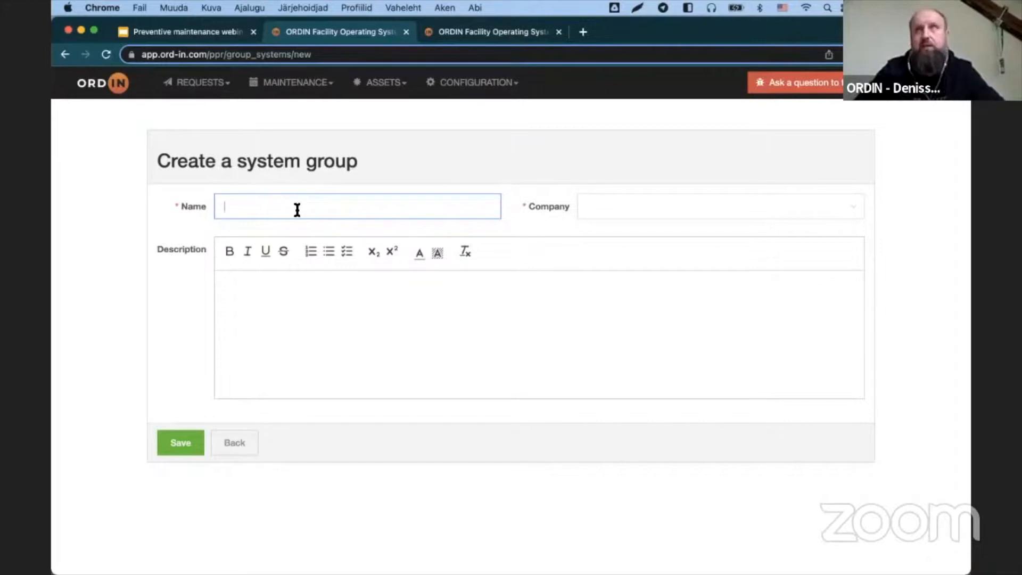
type("Vential")
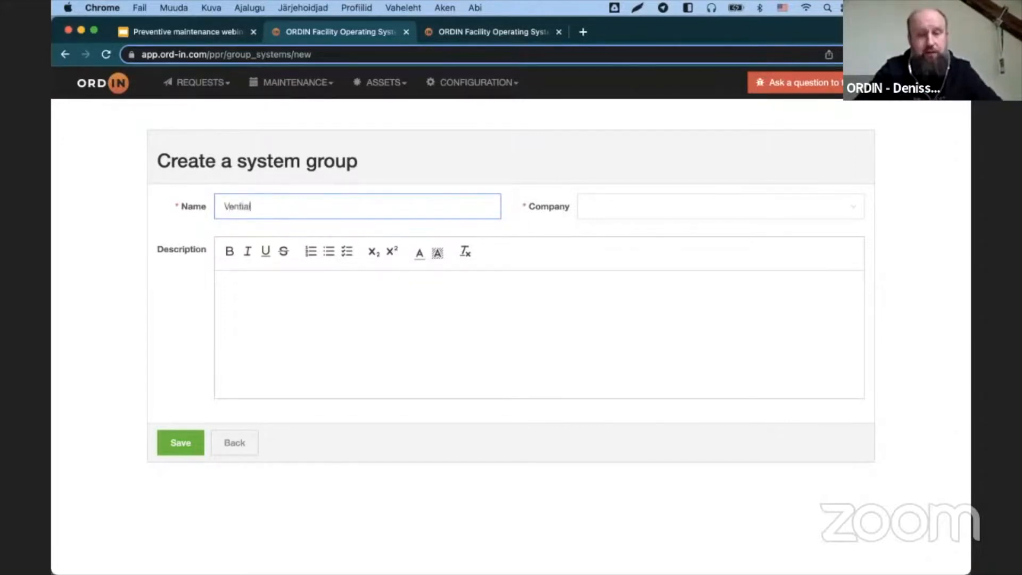
key("BackSpace")
key("BackSpace")
key("BackSpace")
key("BackSpace")
type("V")
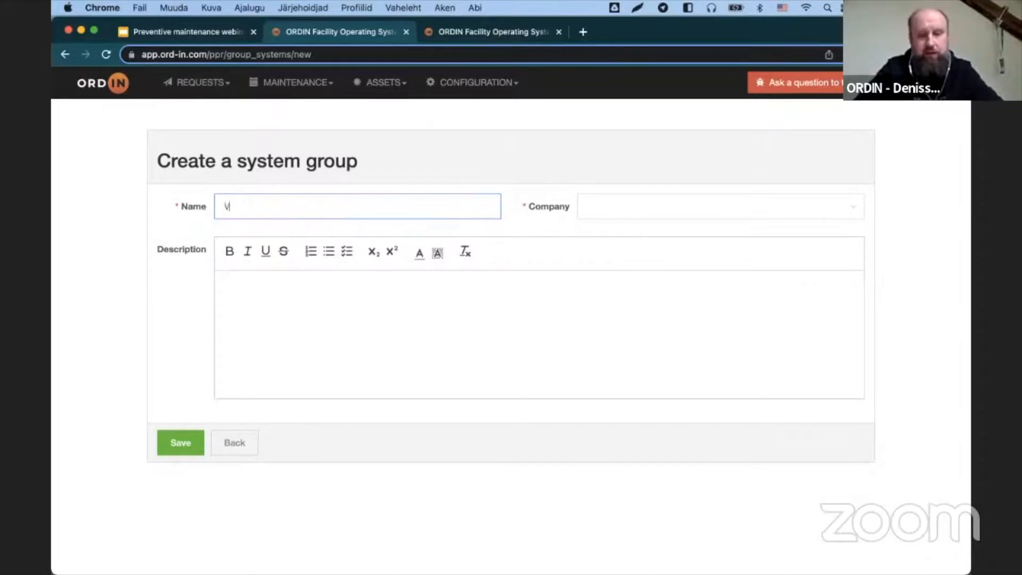
type("entilation and")
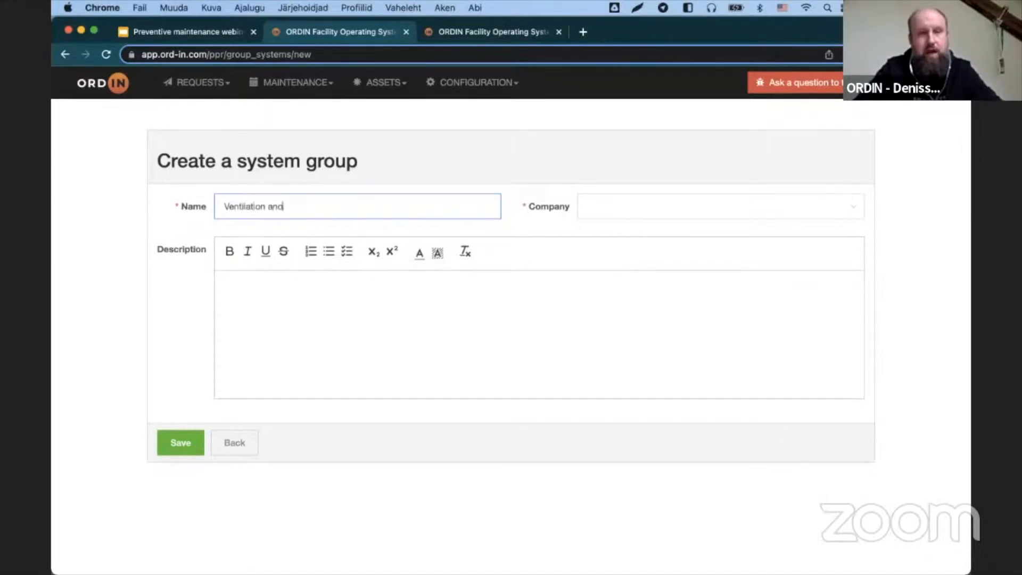
type(" Climate")
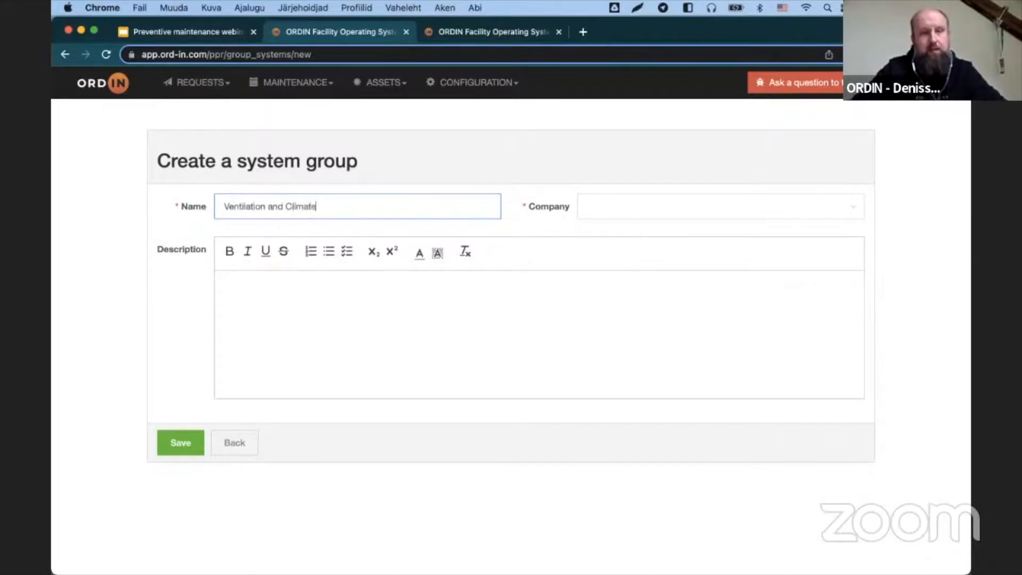
Step: Enter the system group's description "Please input only ventelation and climate equipment here."
key("Tab")
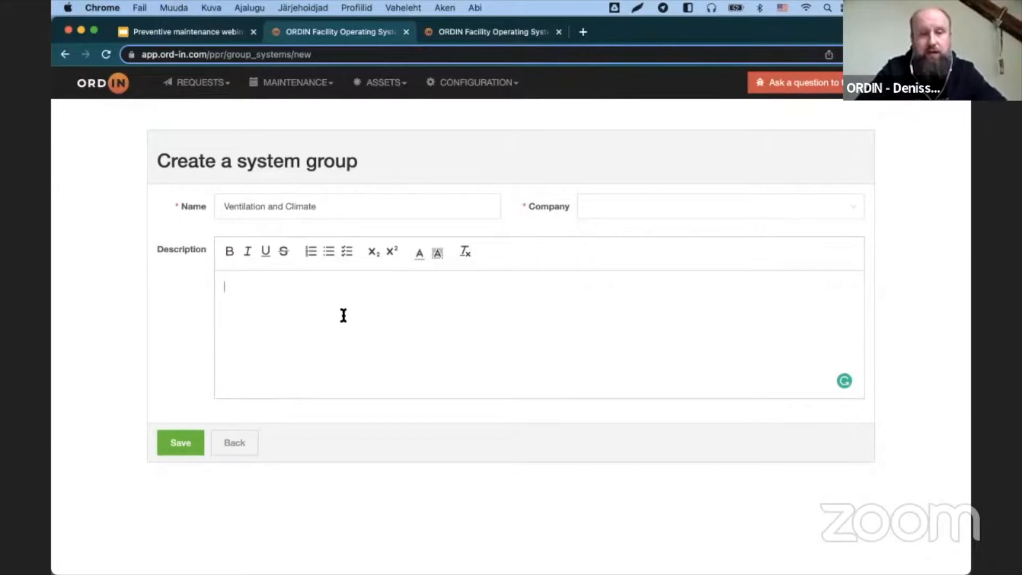
type("Please ")
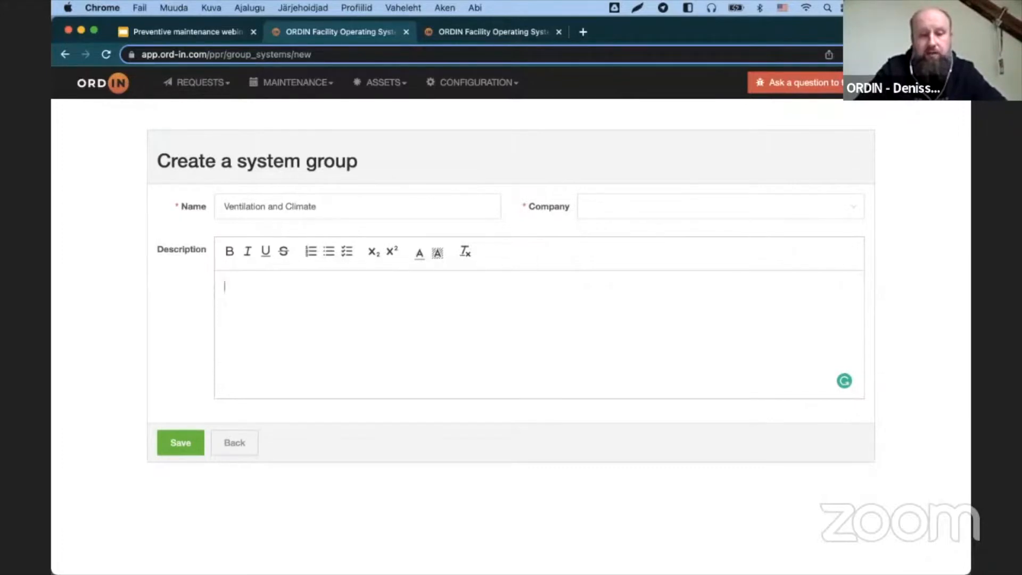
type("input only ")
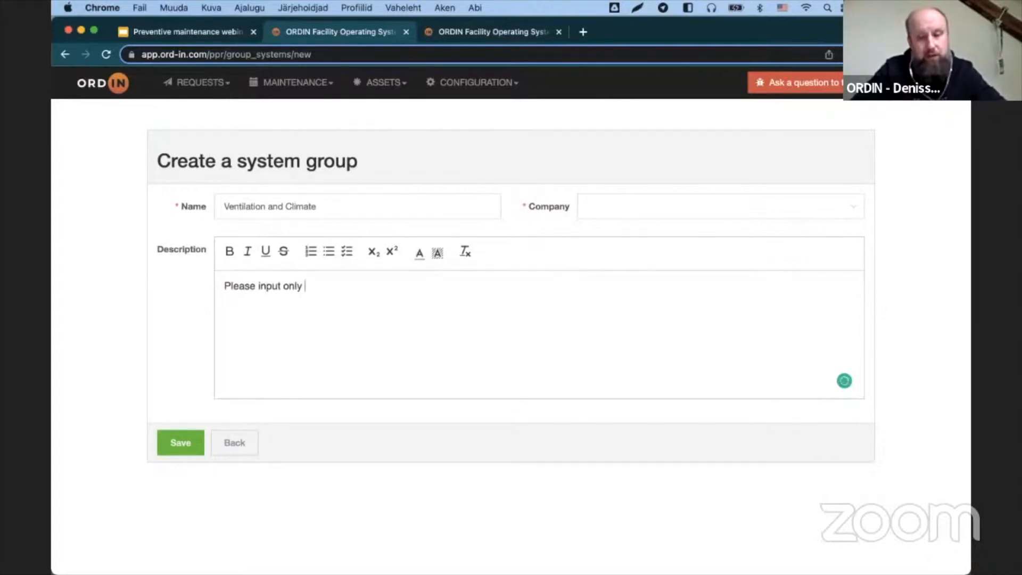
type("vanti")
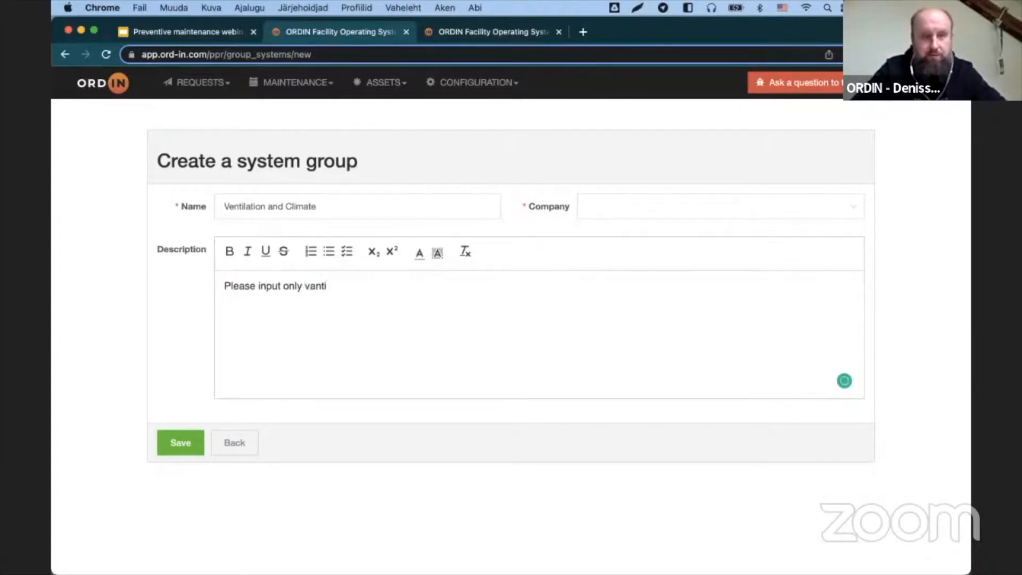
key("BackSpace")
key("BackSpace")
key("BackSpace")
key("BackSpace")
key("BackSpace")
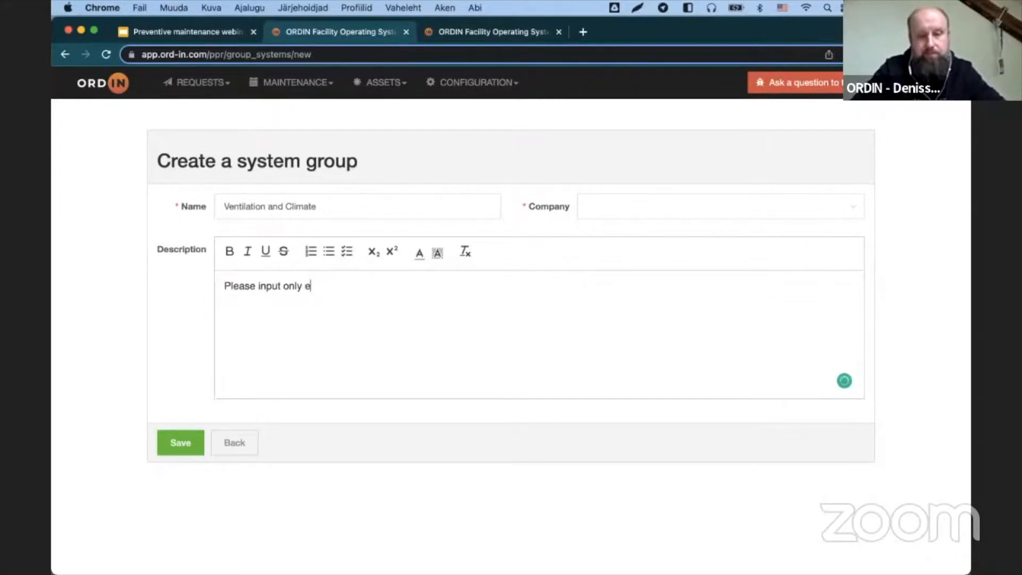
type("vent")
type("ITION")
key("BackSpace")
key("BackSpace")
key("BackSpace")
key("BackSpace")
type("a")
key("BackSpace")
key("BackSpace")
type("elation")
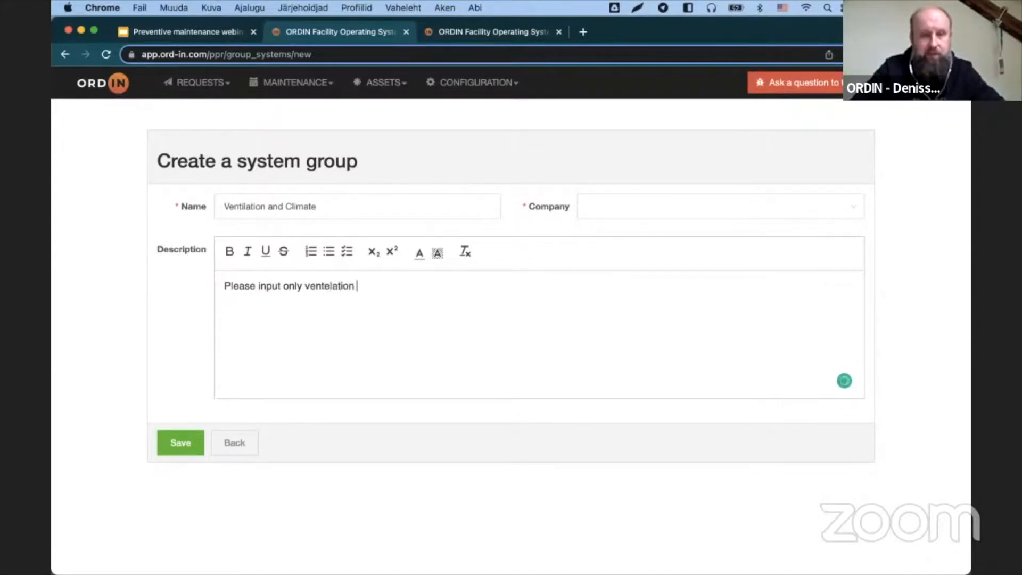
key("BackSpace")
key("BackSpace")
key("BackSpace")
type("only ventelation and climate eq")
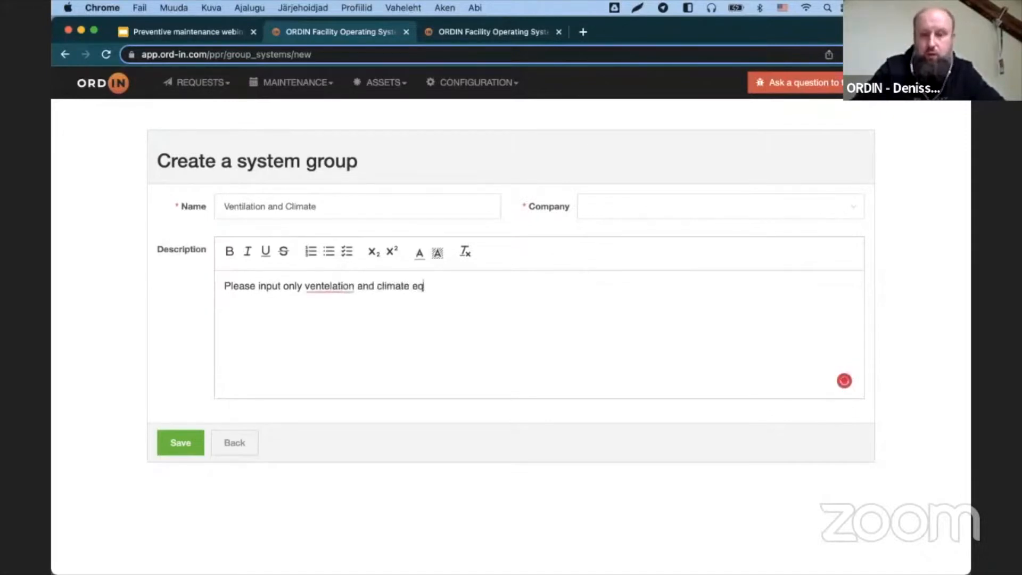
type("uipment here/")
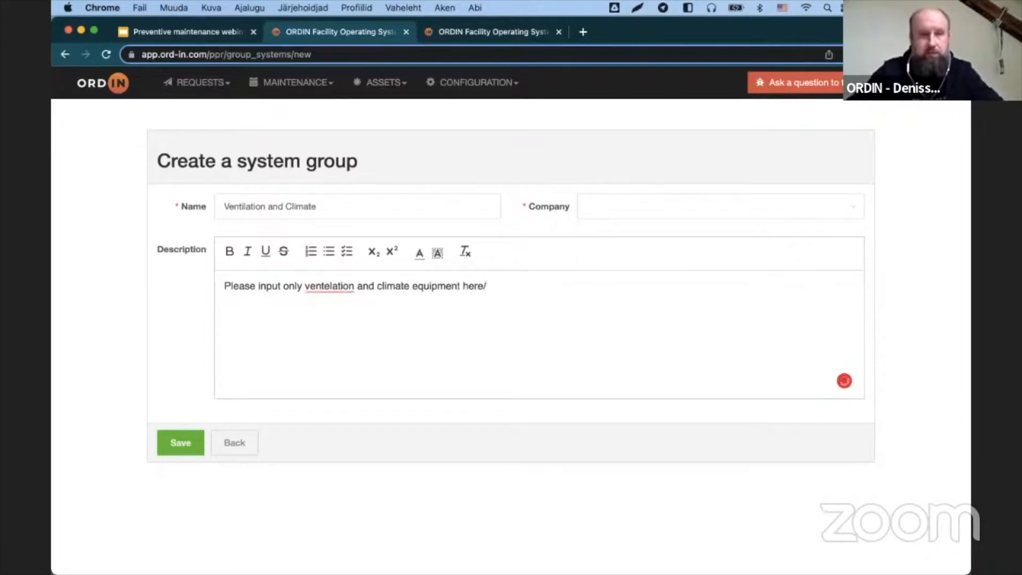
key("BackSpace")
type(".")
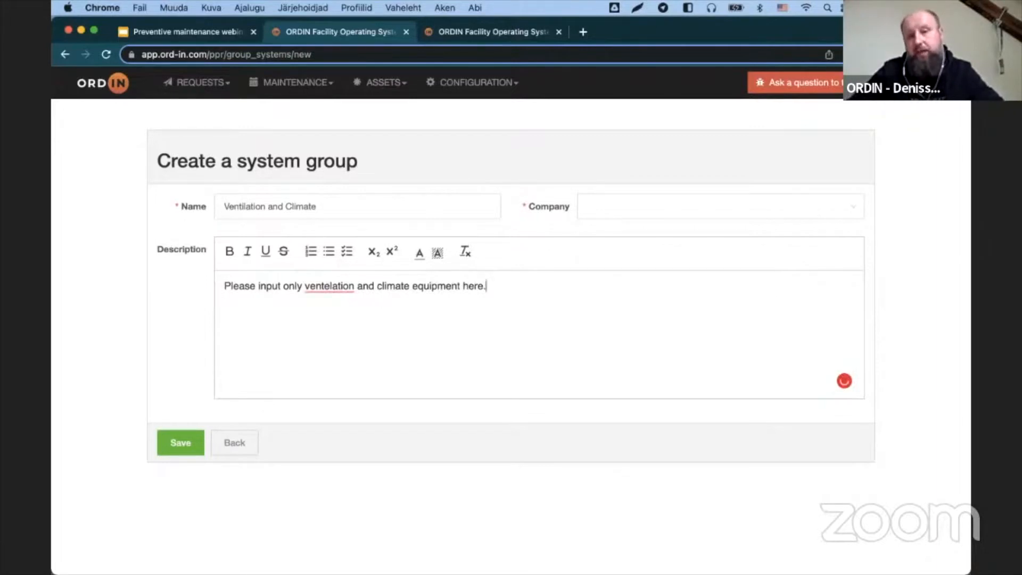
Step: Set the group's company to Client Company and save it with the misspelled description word corrected to "ventilation"
left_click(688, 212)
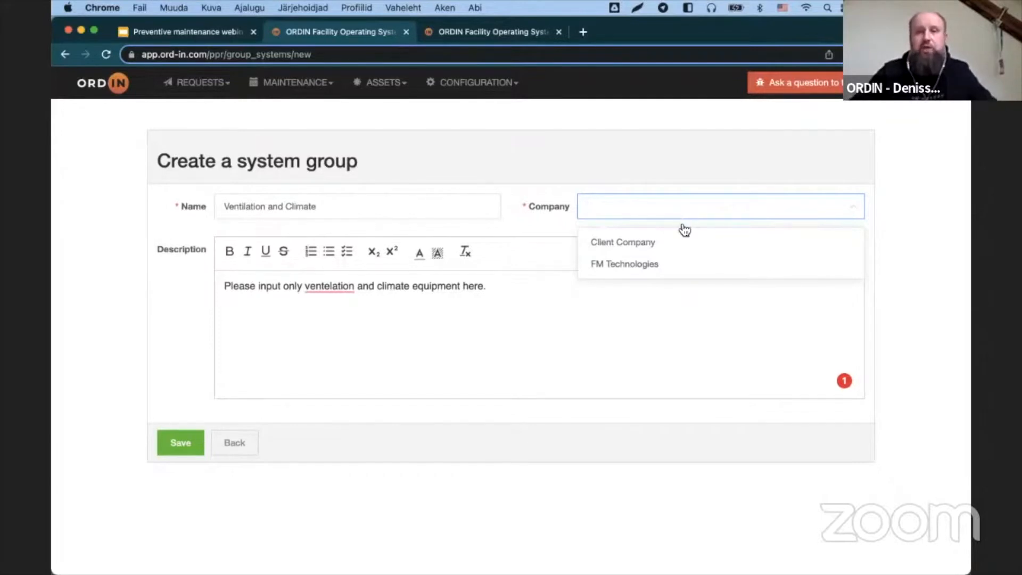
left_click(675, 246)
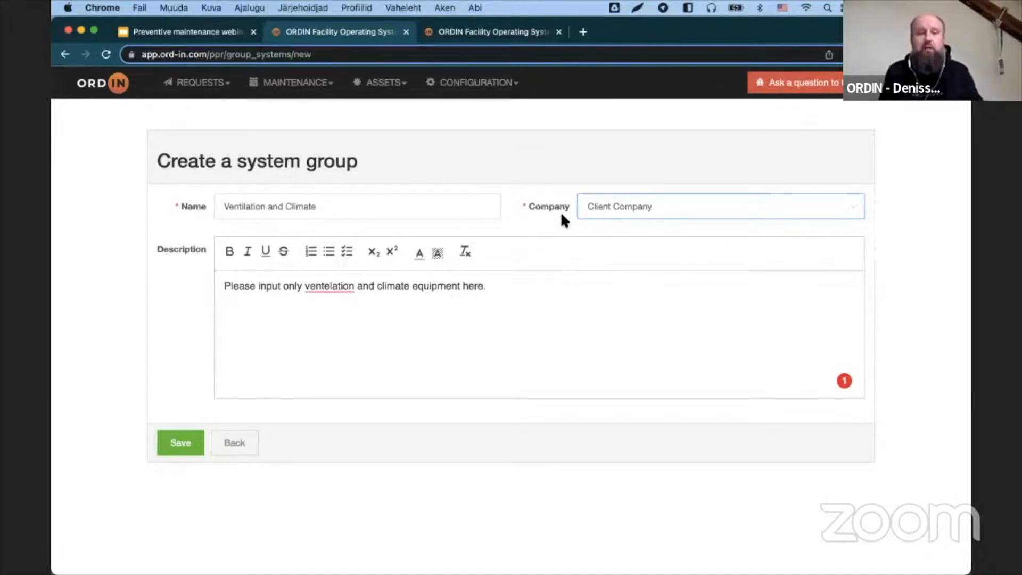
left_click(337, 285)
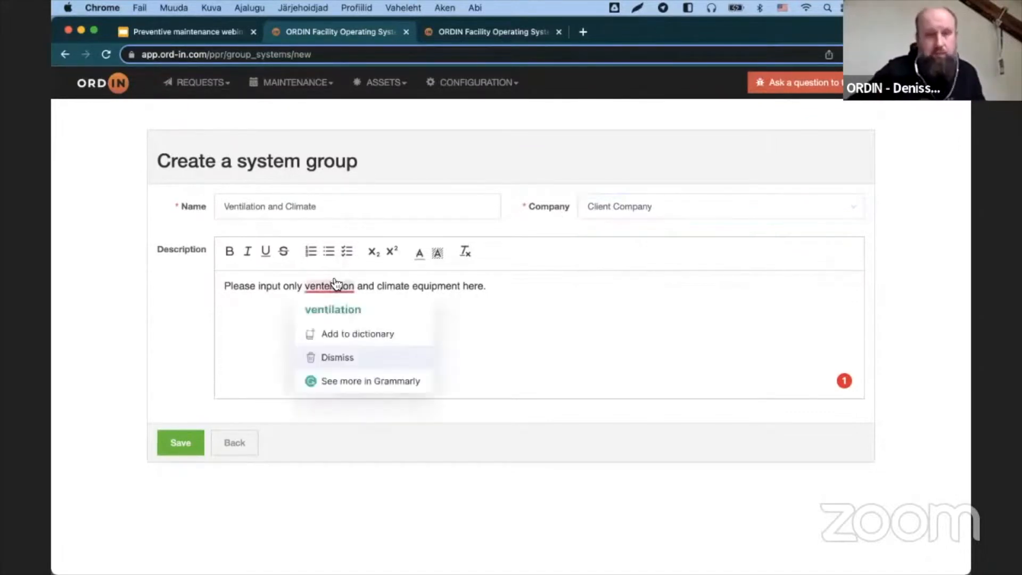
left_click(357, 314)
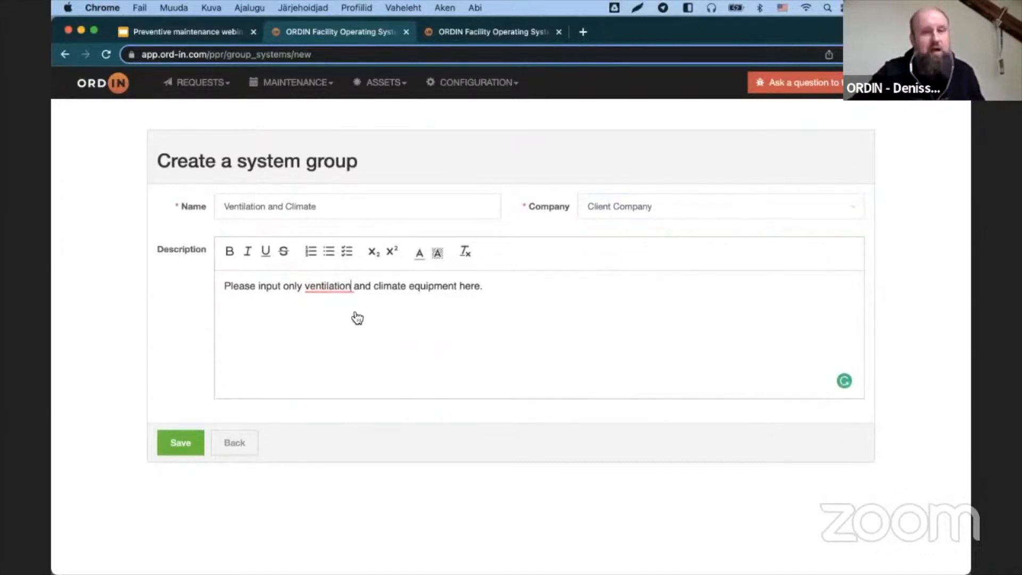
left_click(180, 443)
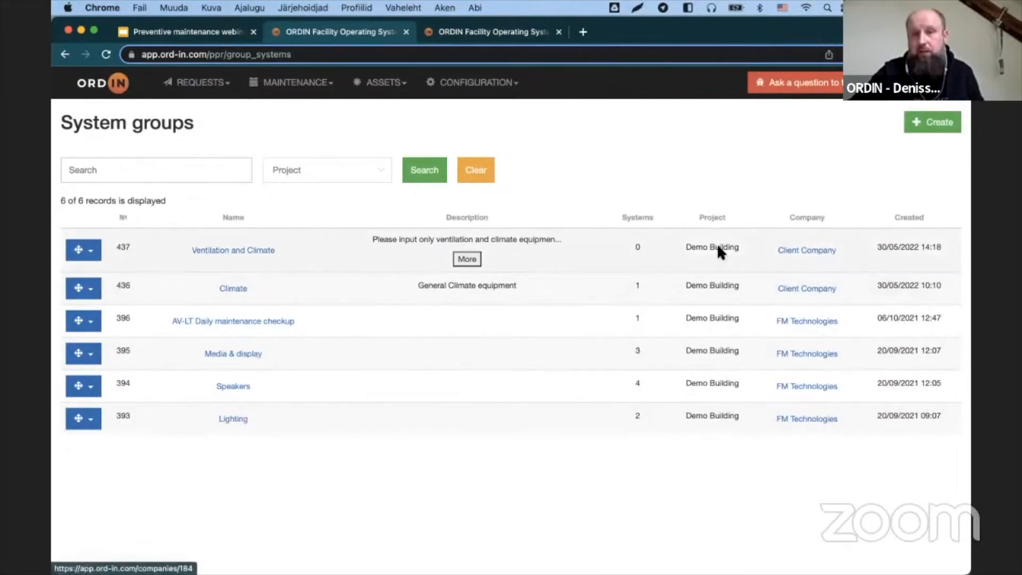
left_click_drag(744, 241, 642, 255)
left_click(637, 251)
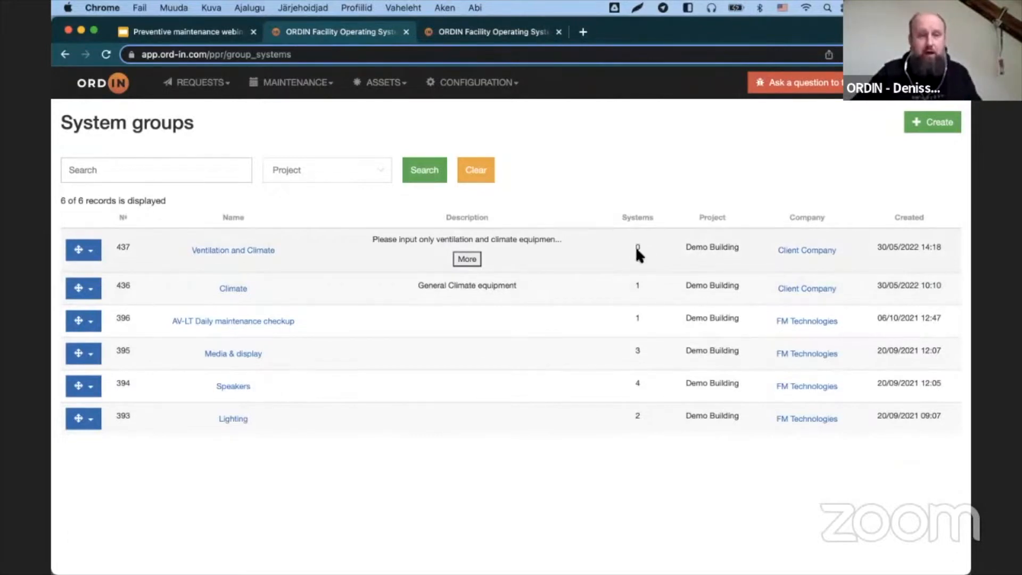
Step: Start a new maintenance system named "Split aircons" and assign it to the Ventilation and Climate system group
left_click(296, 84)
left_click(300, 200)
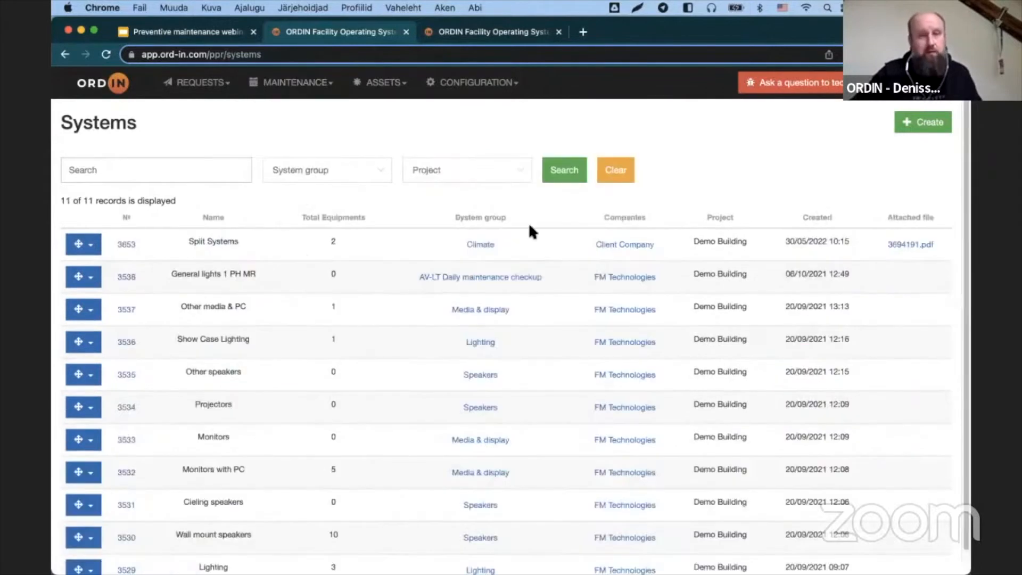
scroll(440, 295, "down", 1)
scroll(439, 295, "up", 1)
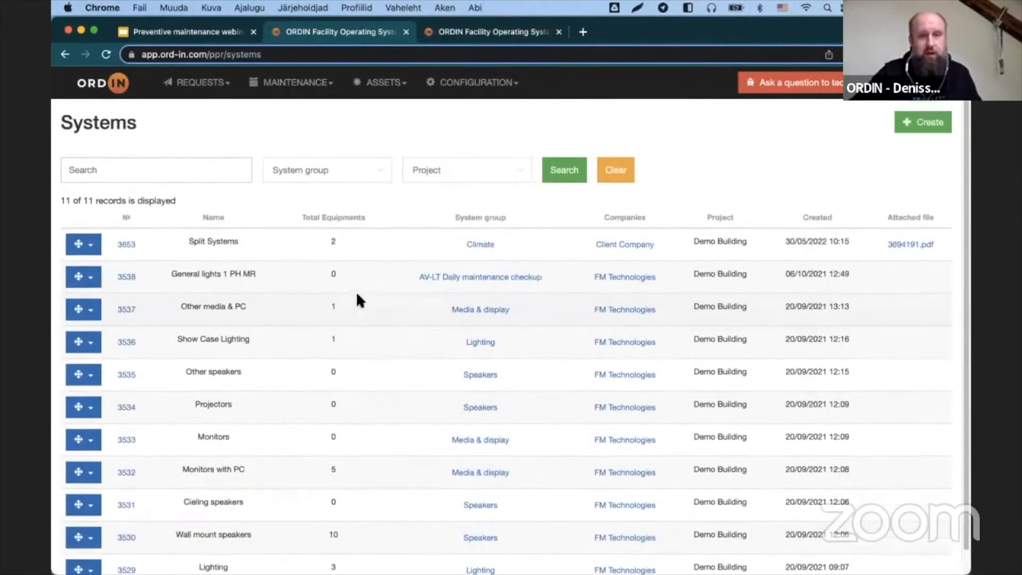
left_click(922, 127)
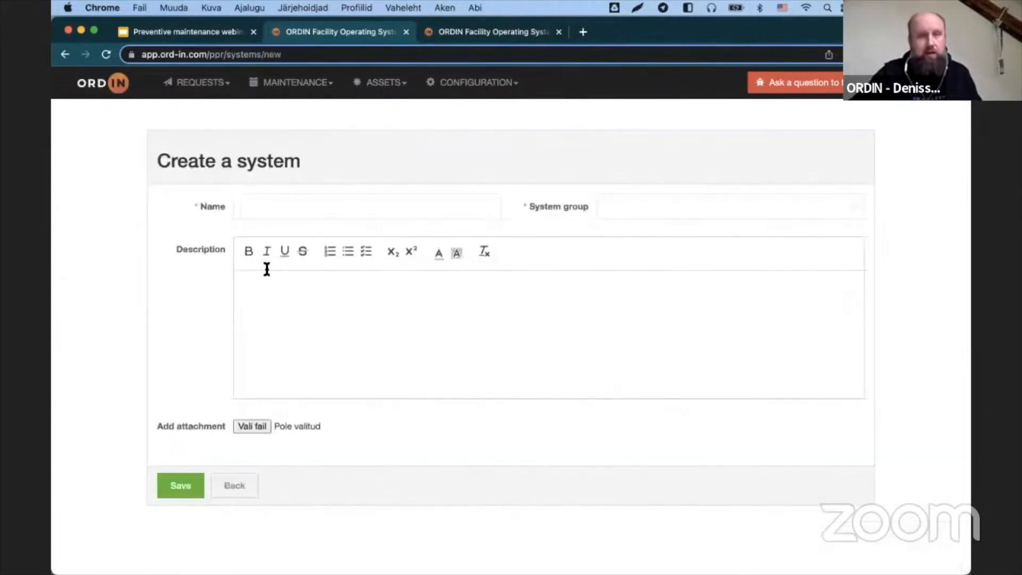
type("S")
key("BackSpace")
type("Split")
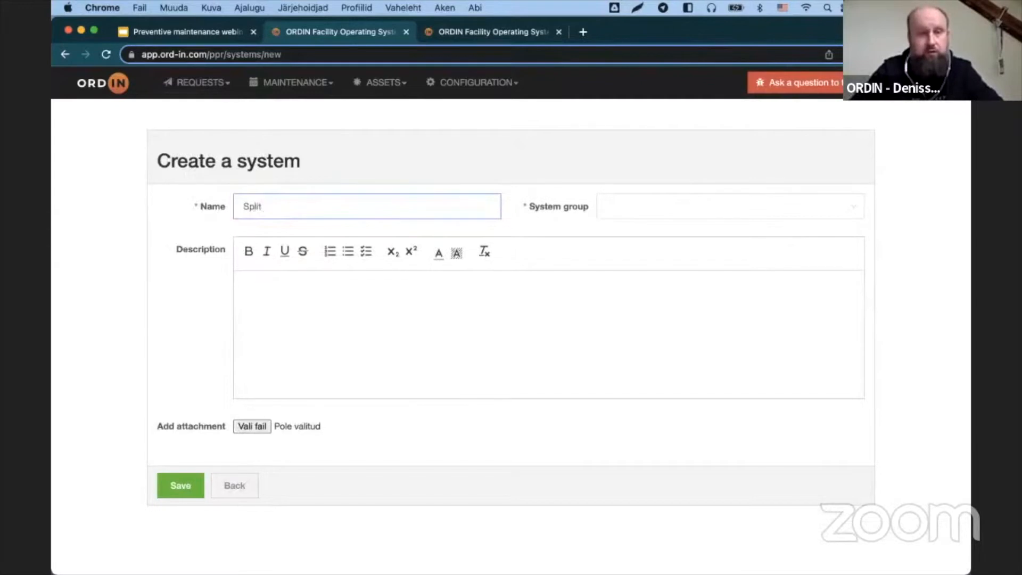
type(" aircon")
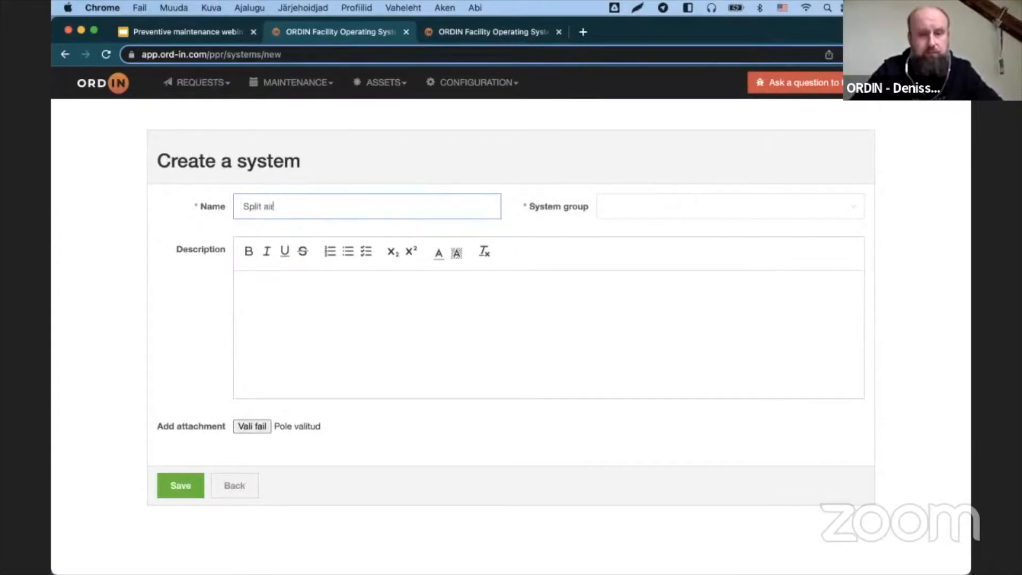
type("s")
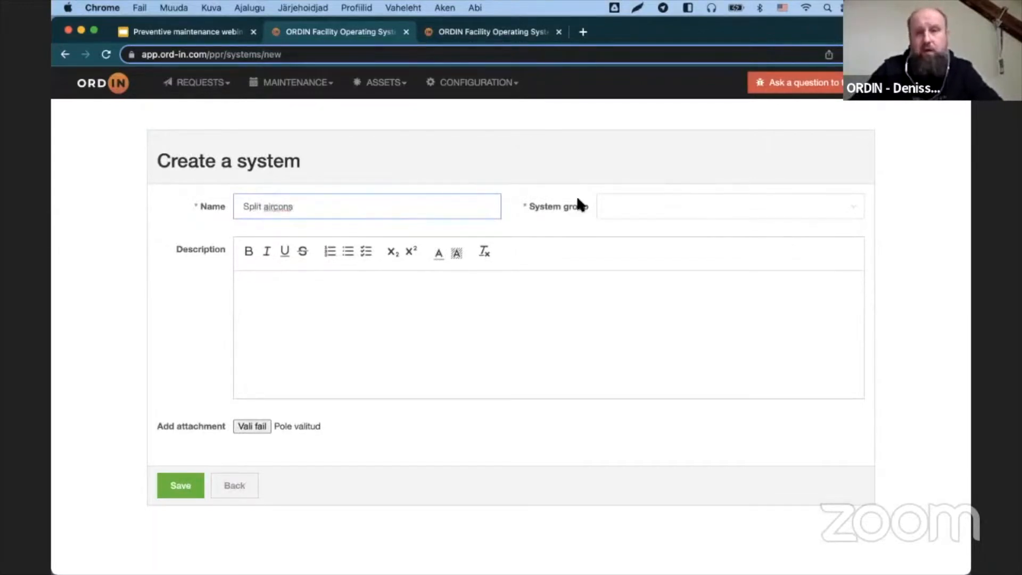
left_click(646, 220)
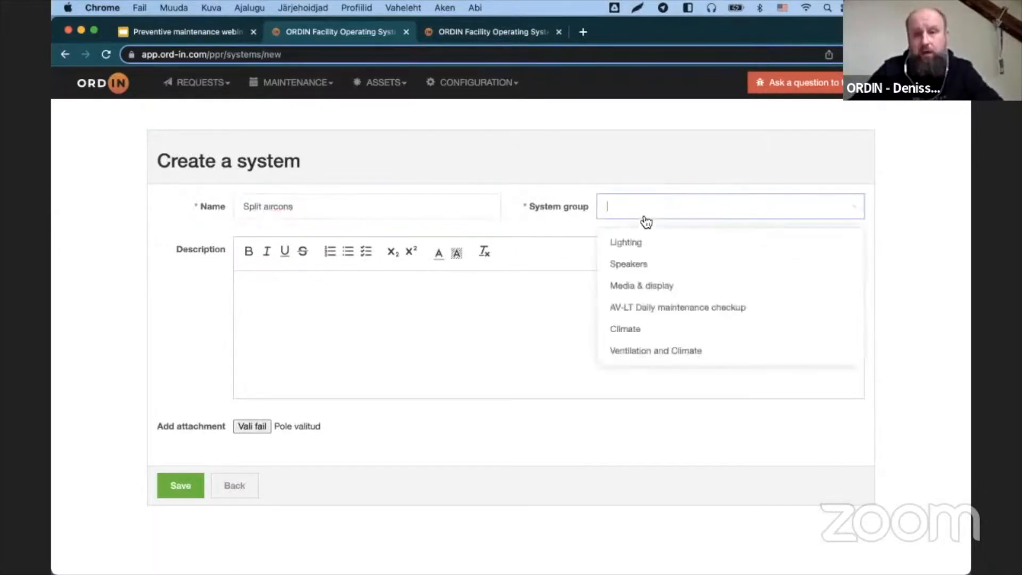
left_click(662, 351)
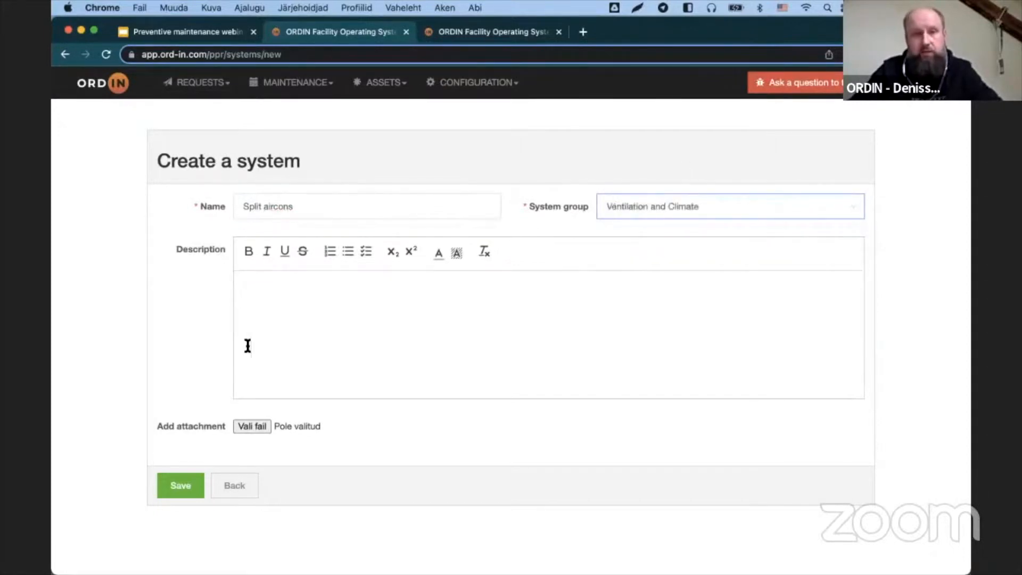
left_click(293, 313)
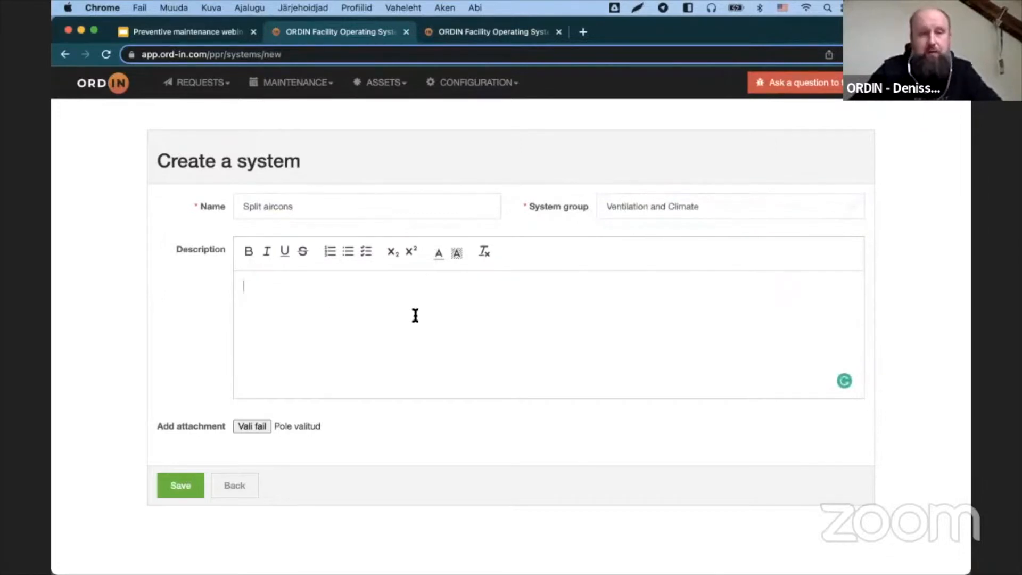
type("sdfsdf")
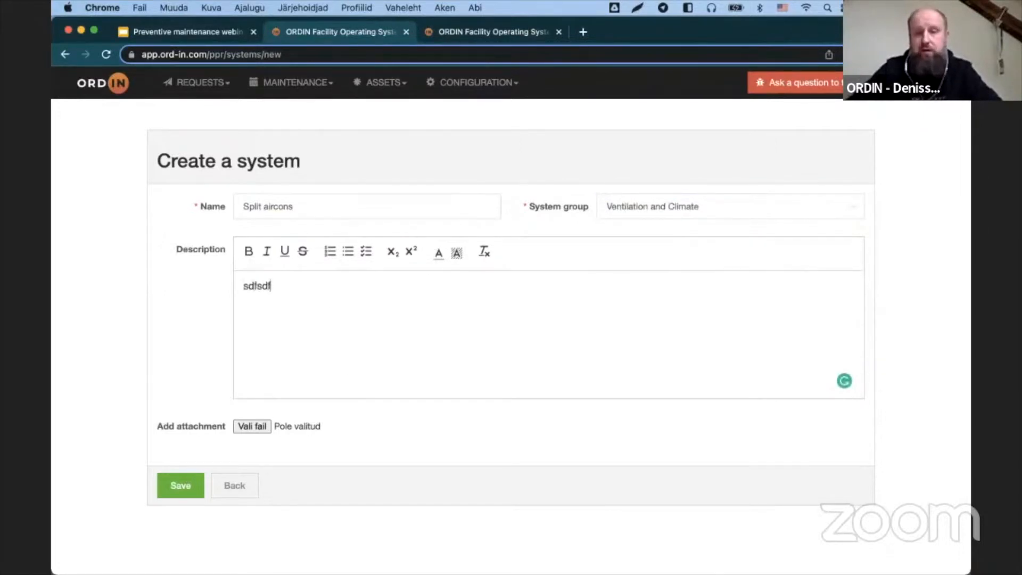
key("BackSpace")
key("BackSpace")
key("BackSpace")
key("BackSpace")
key("BackSpace")
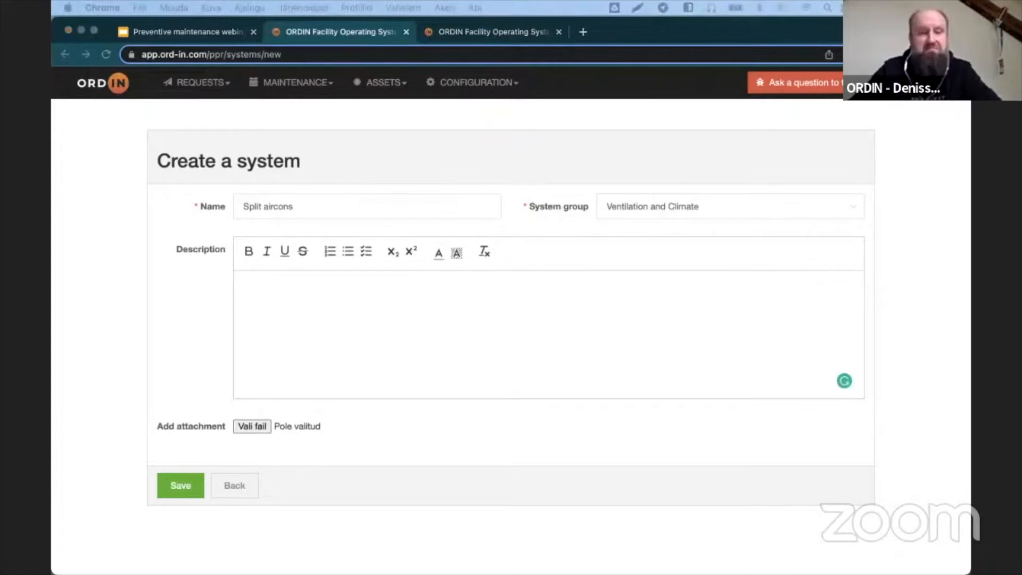
Step: Fill in the system's description with the text on checking refrigerant charge against manufacturer specifications and the problems caused by too much or too little refrigerant
left_click(334, 304)
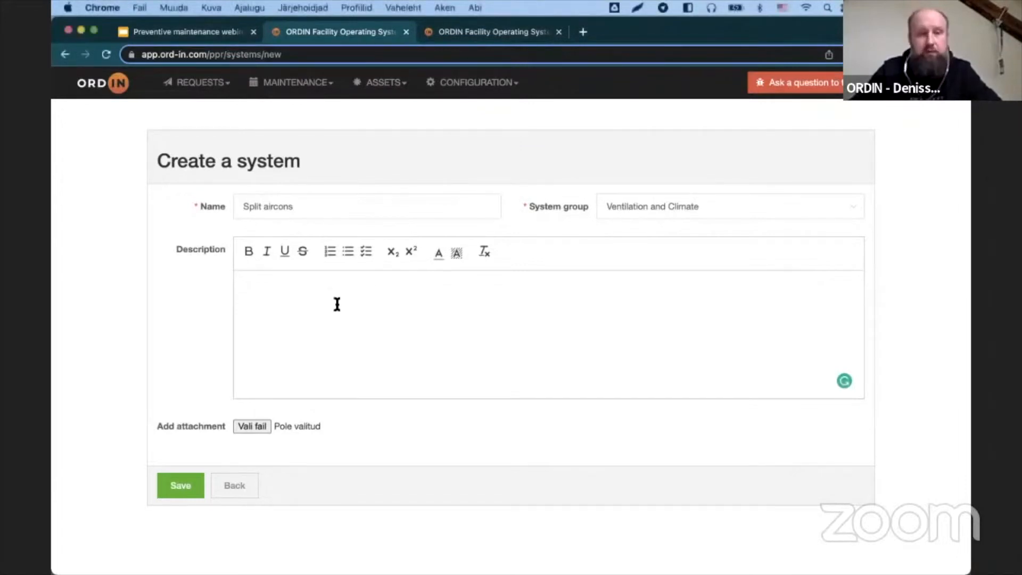
type("This ensures your air conditioner’s refrigerant charge and make sure it meets manufacturer specifications –too much or too little refrigerant causes problems with the moving parts of your HVAC system, including the compressor and condenser.")
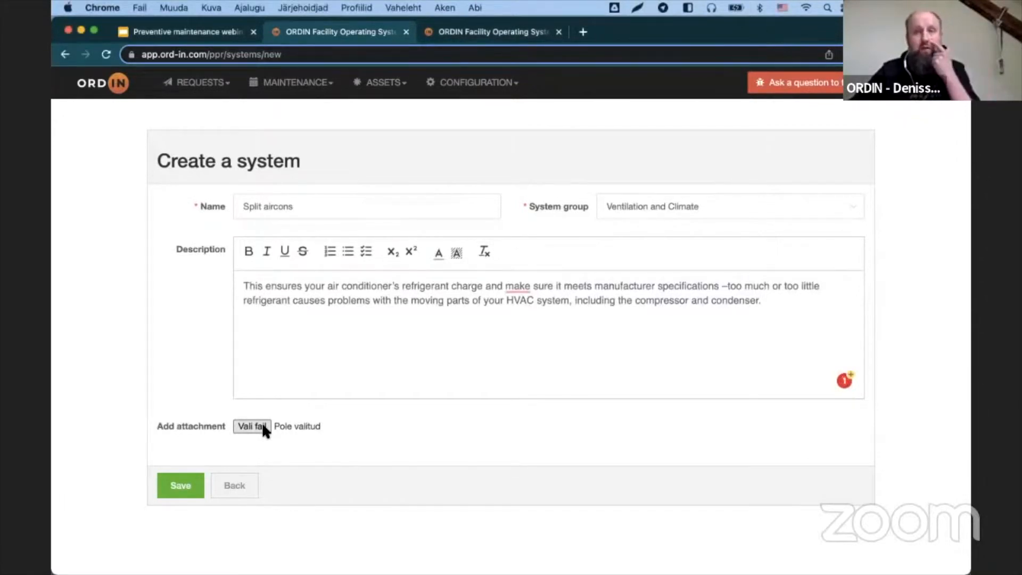
Step: Attach the file WP004.pdf from the Downloads folder to the Split aircons system and save the system
left_click(262, 424)
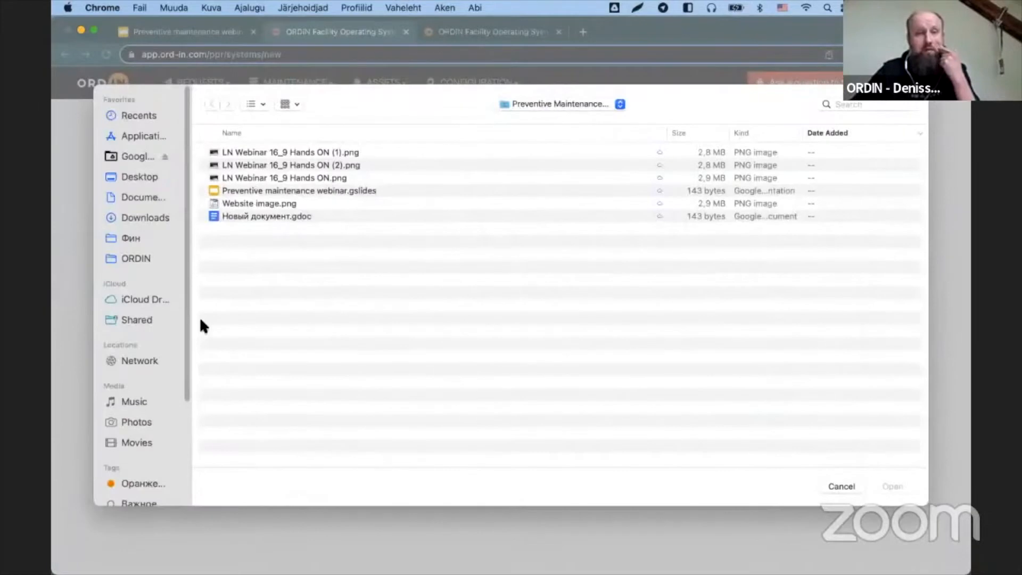
left_click(140, 218)
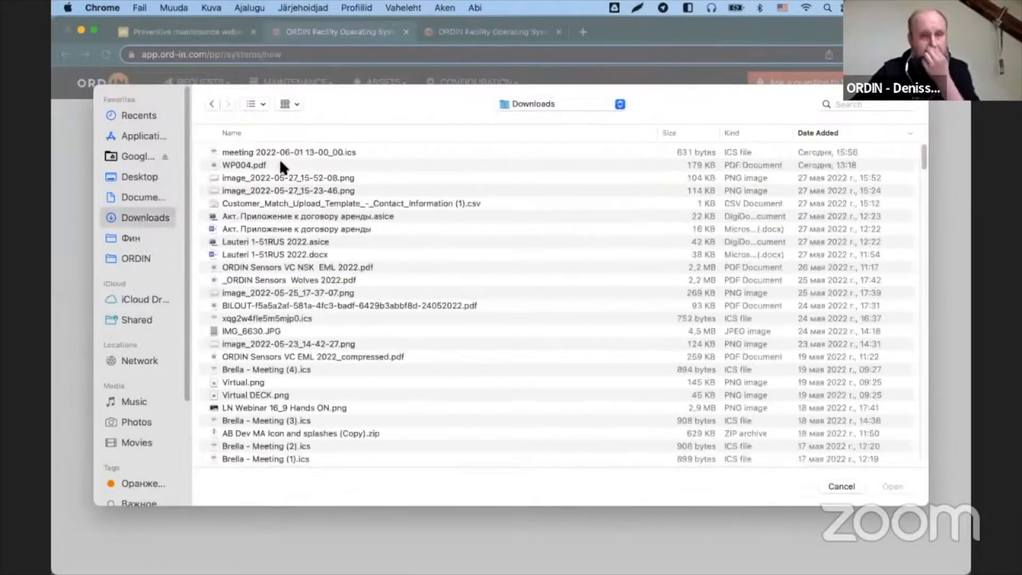
left_click(280, 164)
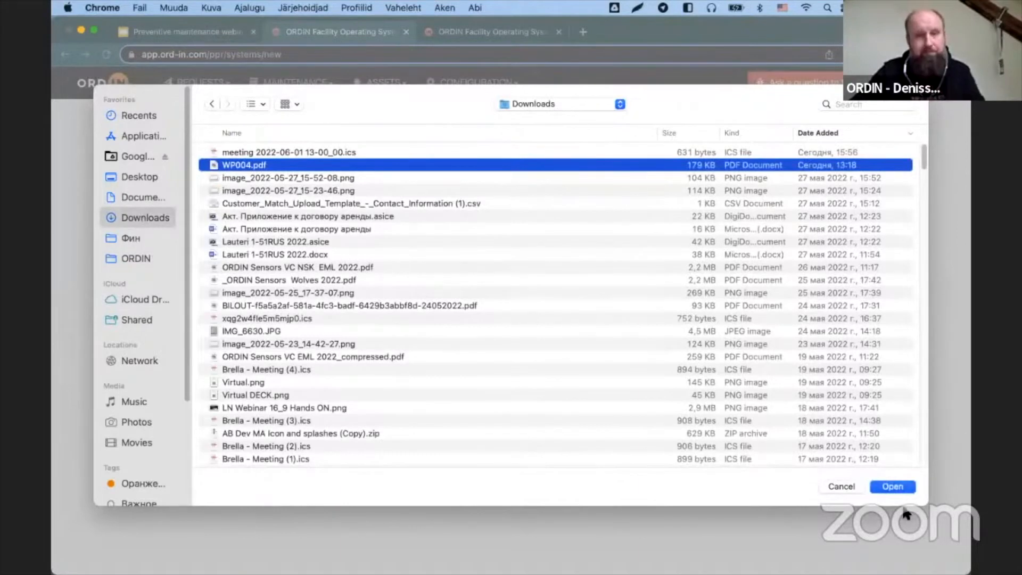
left_click(892, 486)
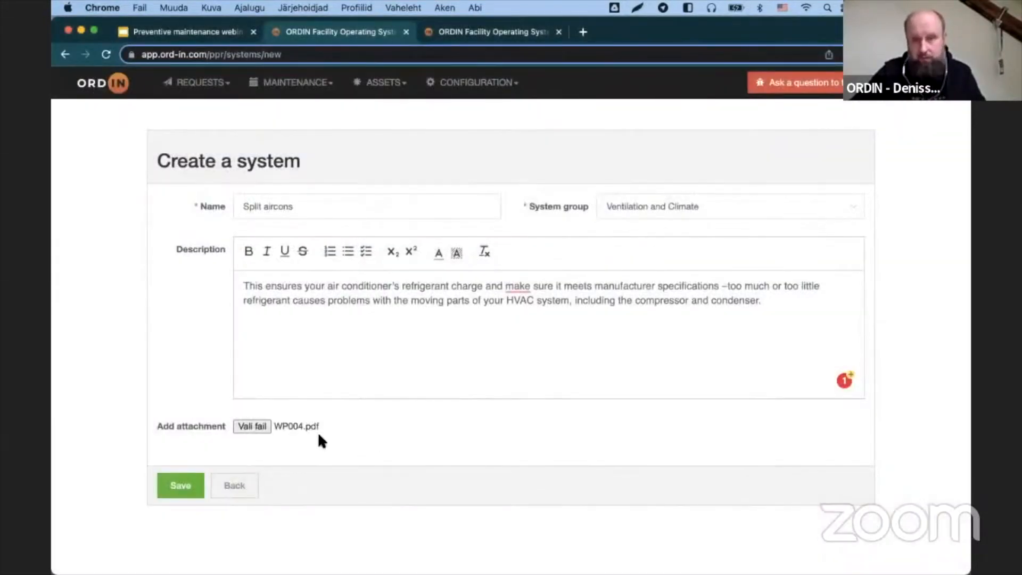
left_click(180, 486)
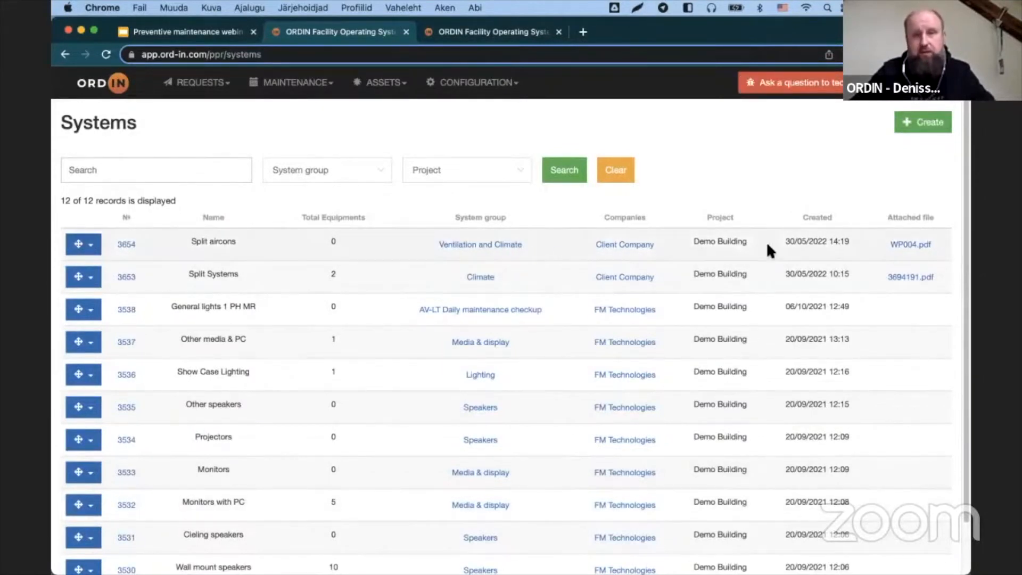
Step: Open the WP004.pdf attachment of the Split aircons system and look through its first pages
left_click(910, 243)
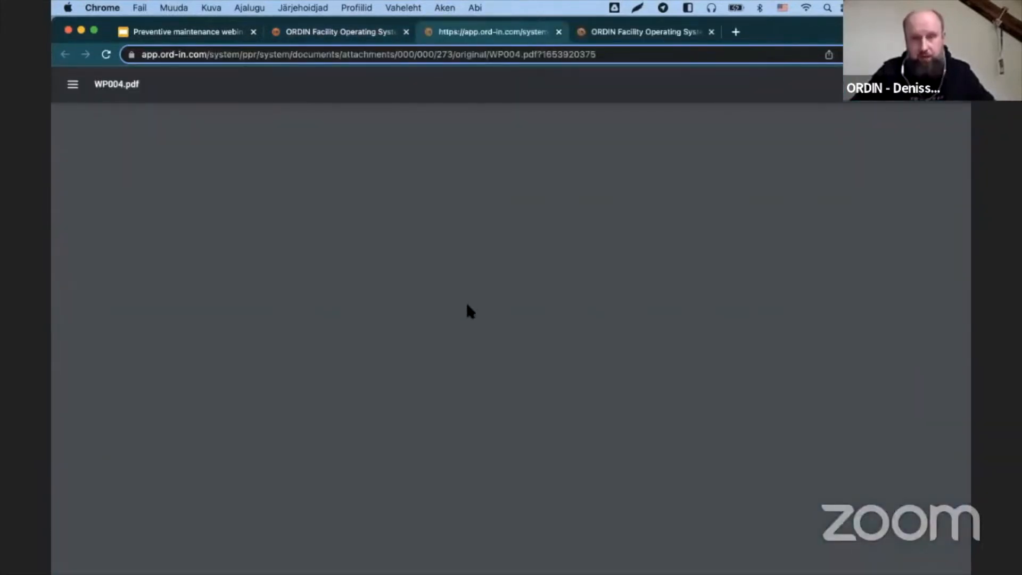
scroll(465, 310, "down", 7)
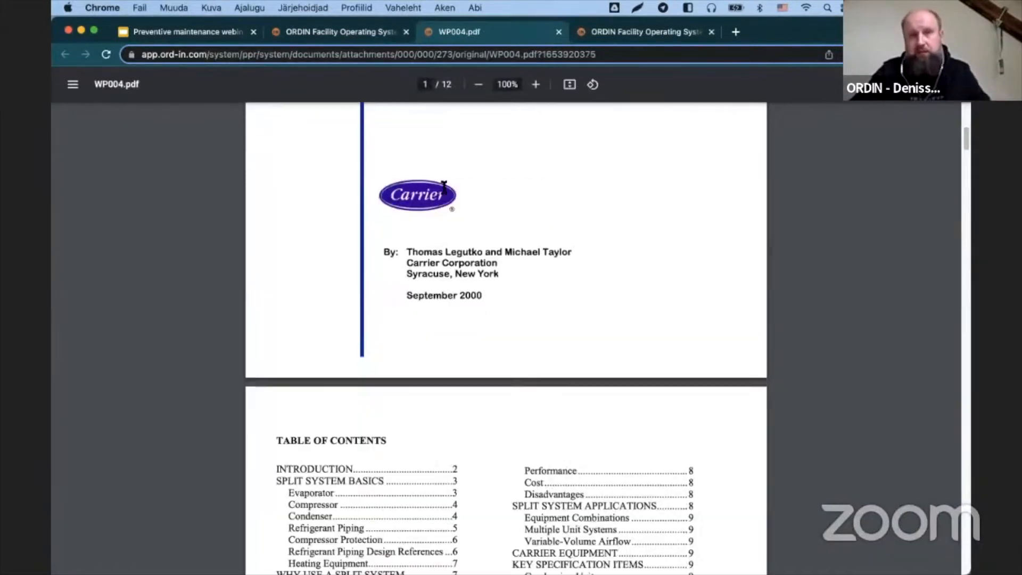
Step: Return to the cover of the WP004.pdf split systems primer and look through its following pages
scroll(446, 206, "up", 7)
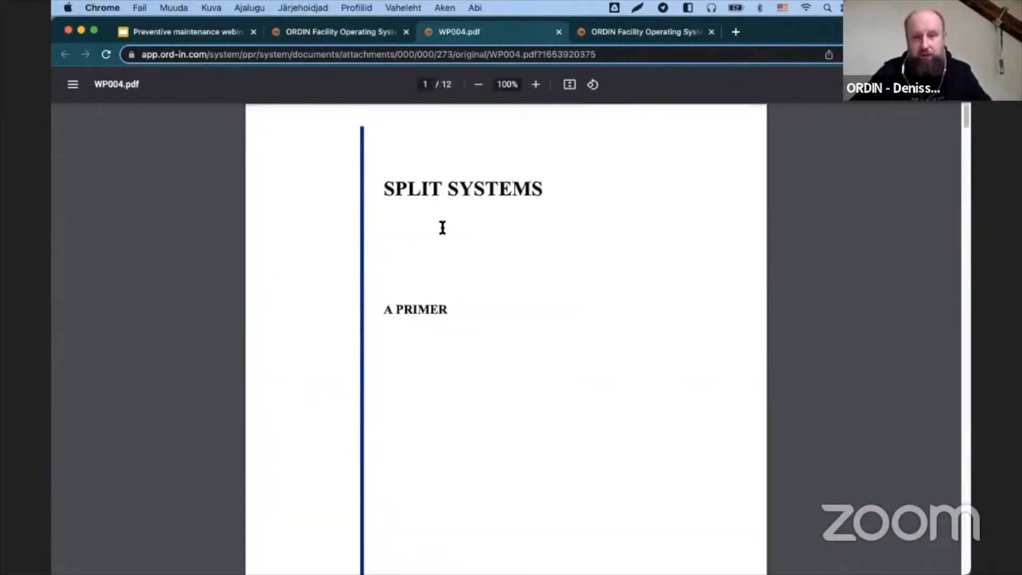
scroll(441, 228, "down", 13)
scroll(442, 228, "down", 10)
scroll(442, 228, "down", 8)
Step: Switch to the Preventive maintenance webinar presentation and review the Works stage on the Facility equipment structure slide
left_click(339, 31)
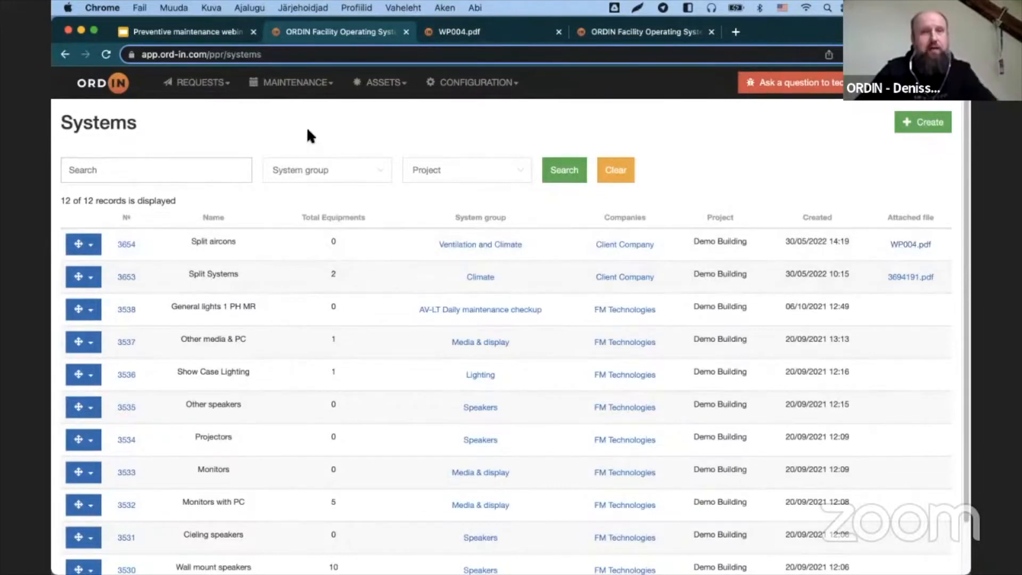
left_click(219, 34)
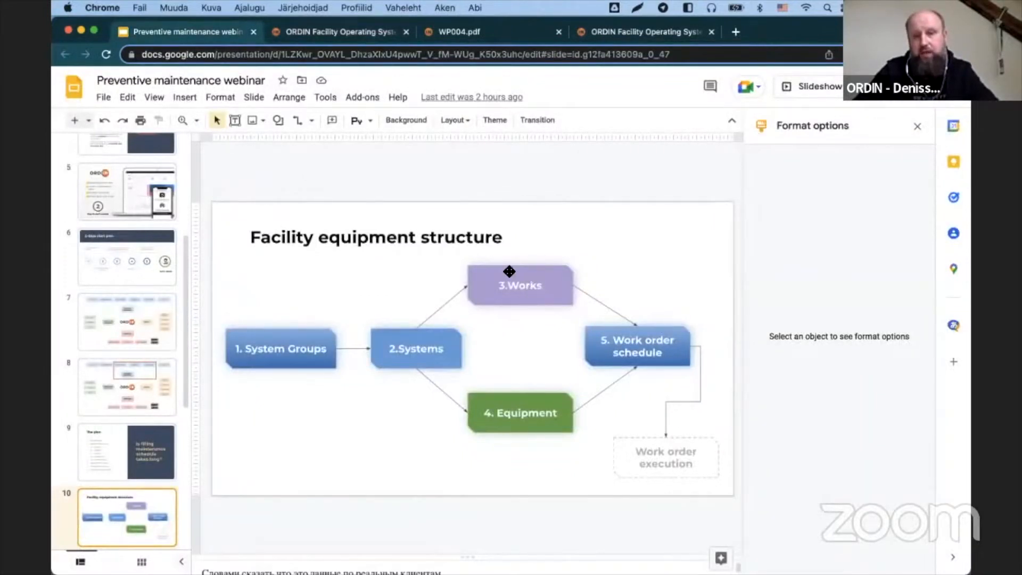
left_click(559, 286)
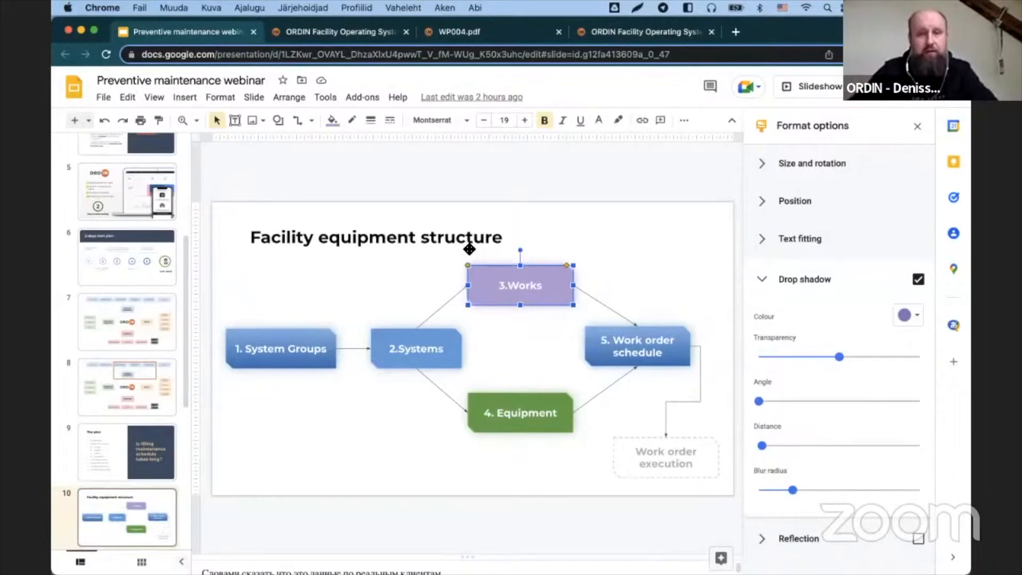
Step: Switch back to ORDIN, open the maintenance jobs list and start a new job
left_click(338, 33)
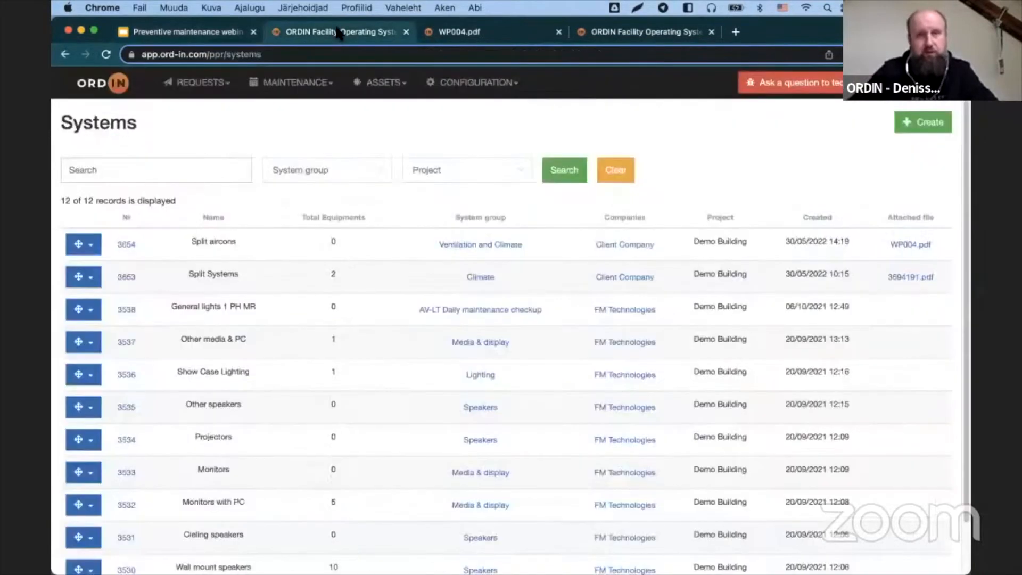
mouse_move(292, 92)
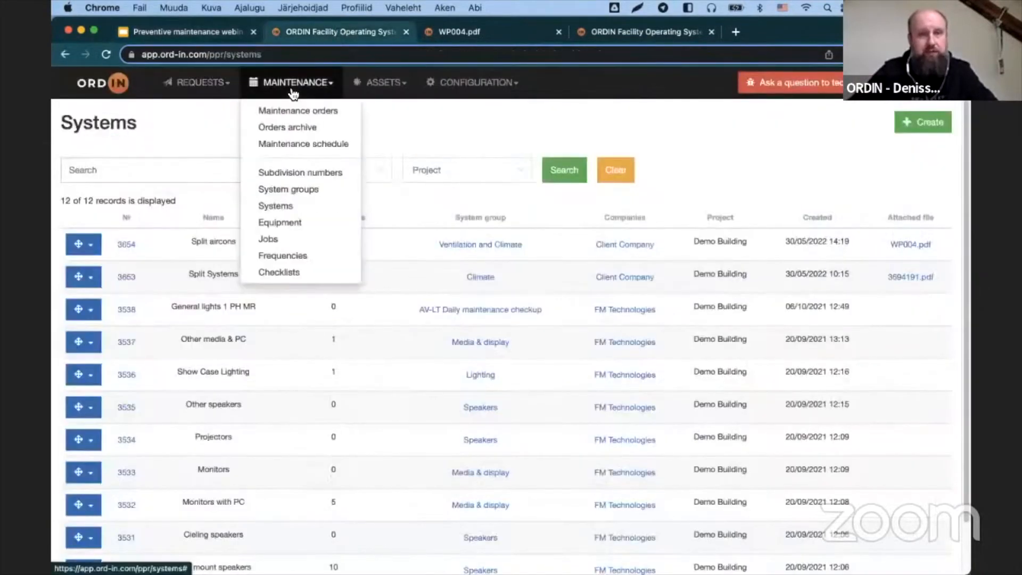
left_click(292, 238)
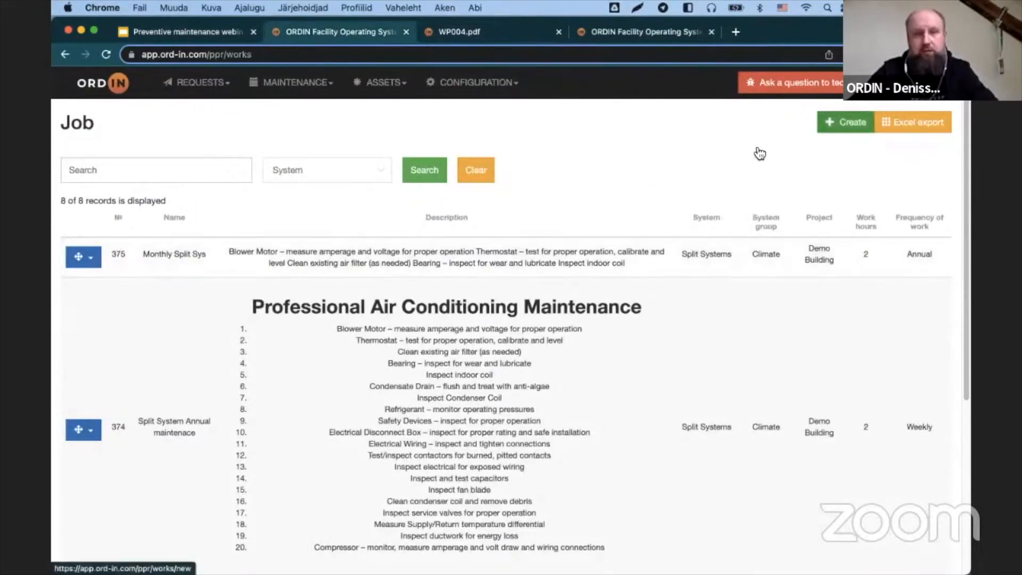
left_click(845, 131)
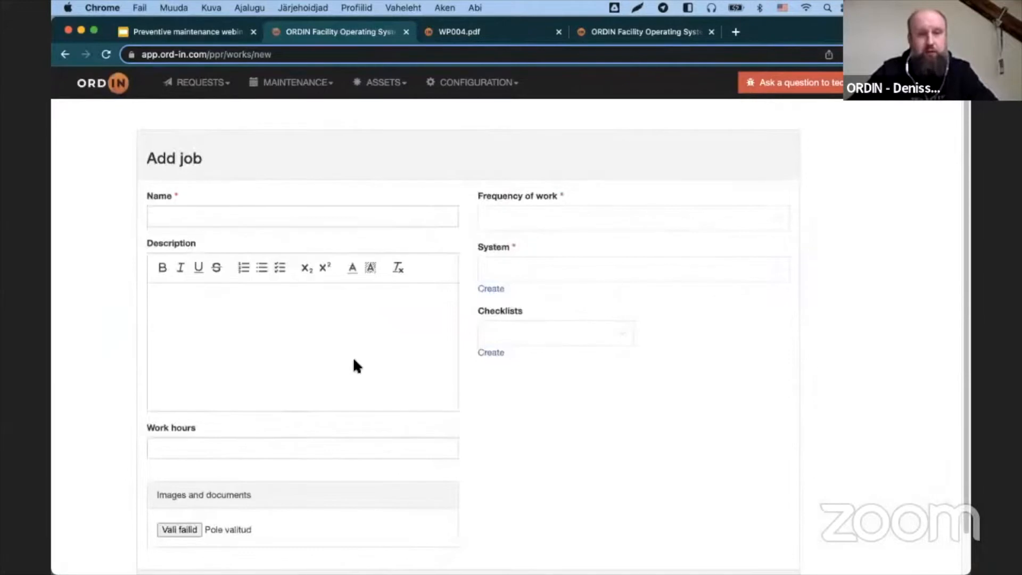
scroll(353, 366, "down", 2)
scroll(424, 255, "up", 2)
scroll(428, 260, "down", 1)
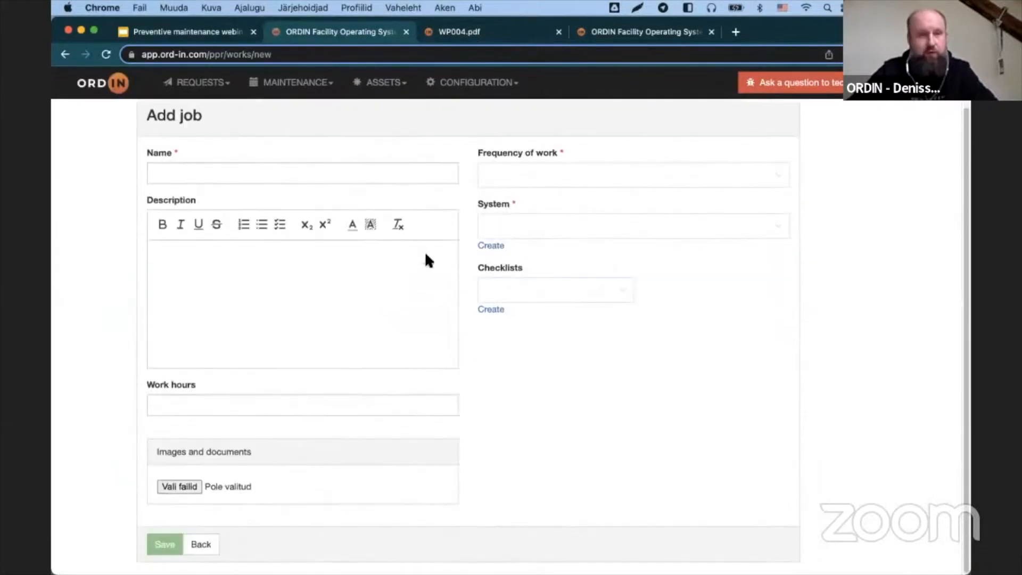
Step: Name the new job "Split tree in a year maintenance"
left_click(185, 173)
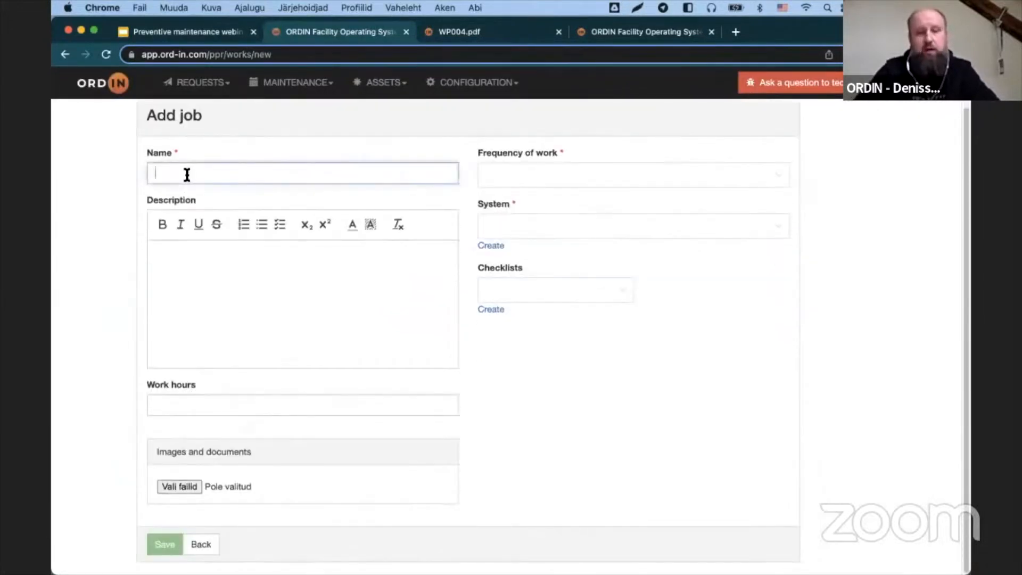
type("Split")
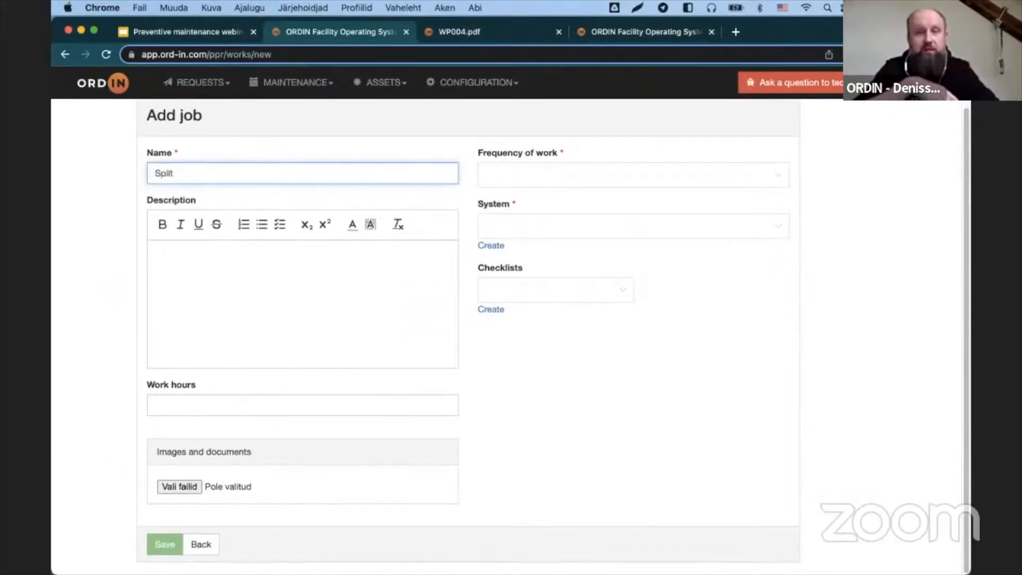
type("t")
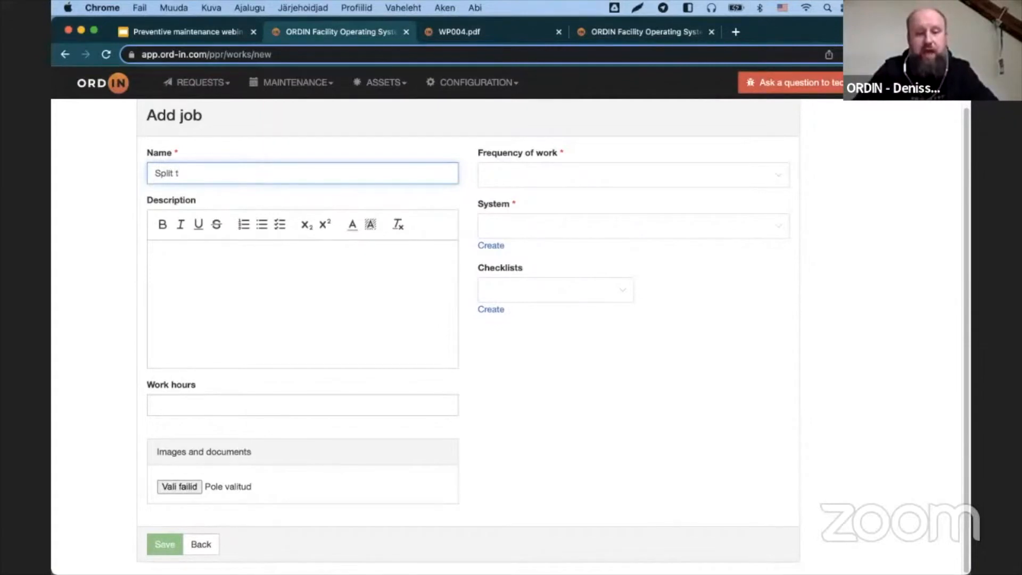
type("ree-maint")
key("BackSpace")
key("BackSpace")
key("BackSpace")
key("BackSpace")
key("BackSpace")
key("BackSpace")
type("in a ")
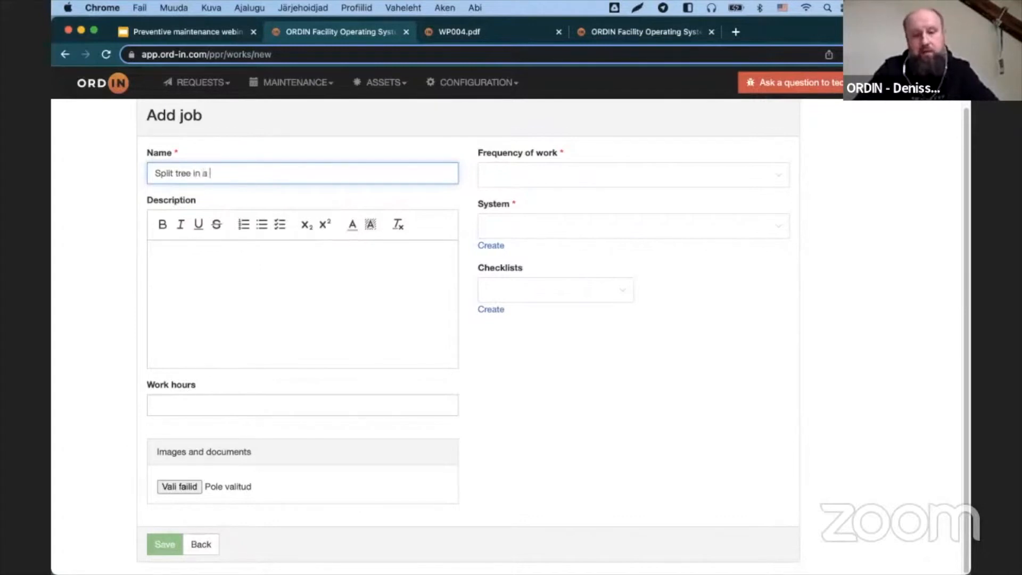
type("yuear")
key("BackSpace")
key("BackSpace")
key("BackSpace")
key("BackSpace")
key("BackSpace")
type("ear mainten")
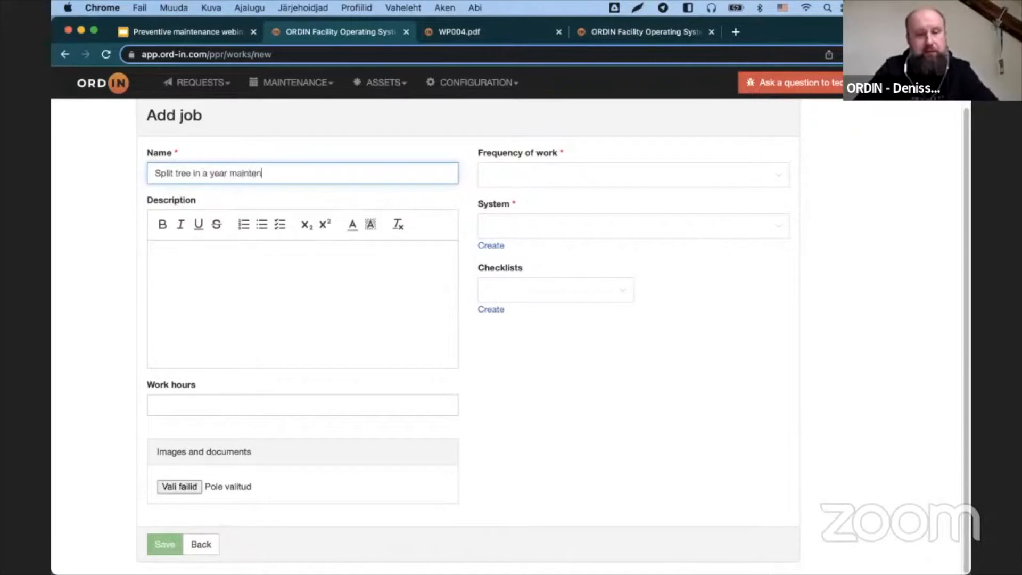
key("BackSpace")
key("BackSpace")
type("enance")
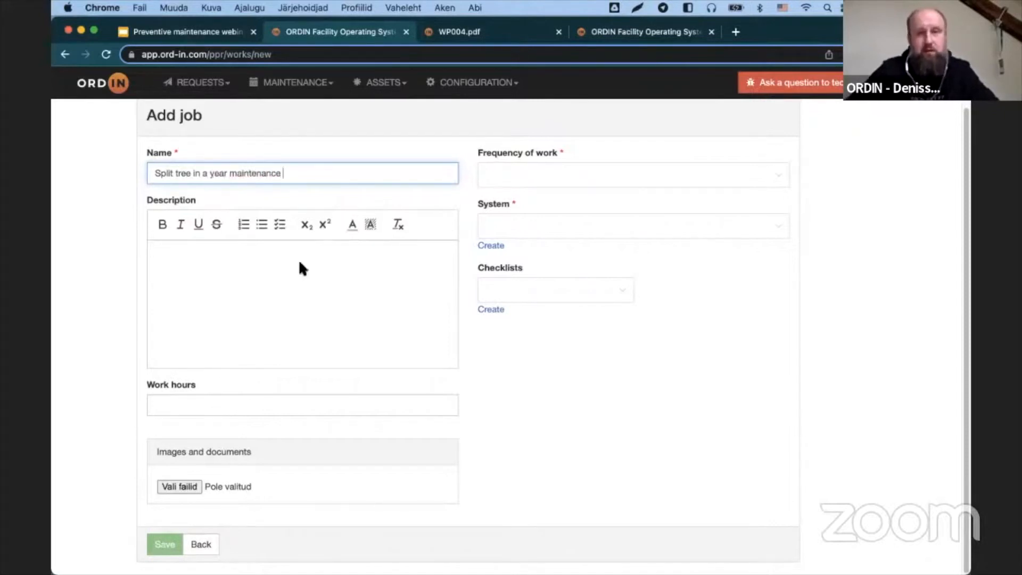
Step: Set the job's frequency of work to "Three times a year" and its system to "Split aircons"
left_click(573, 176)
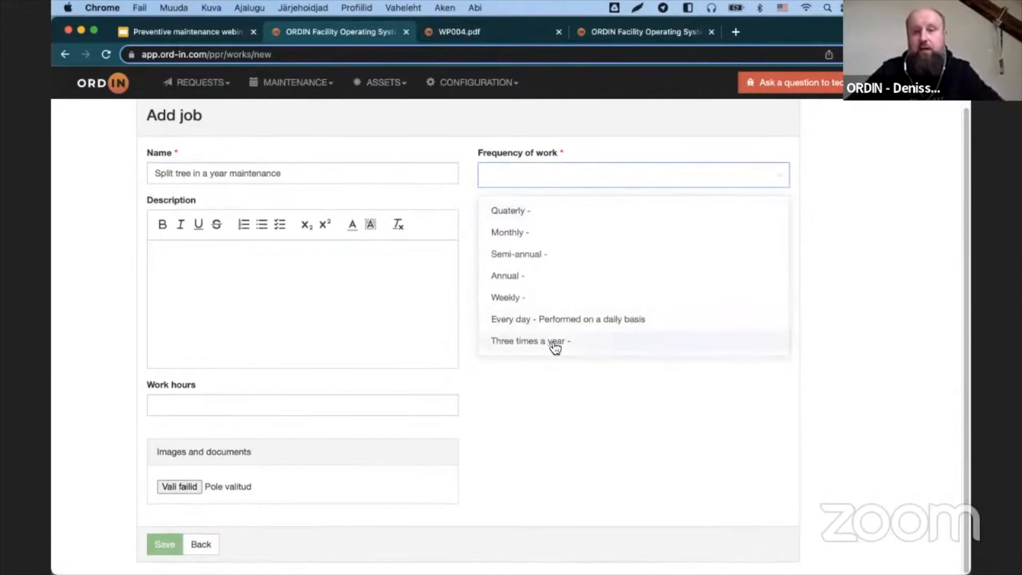
left_click(531, 346)
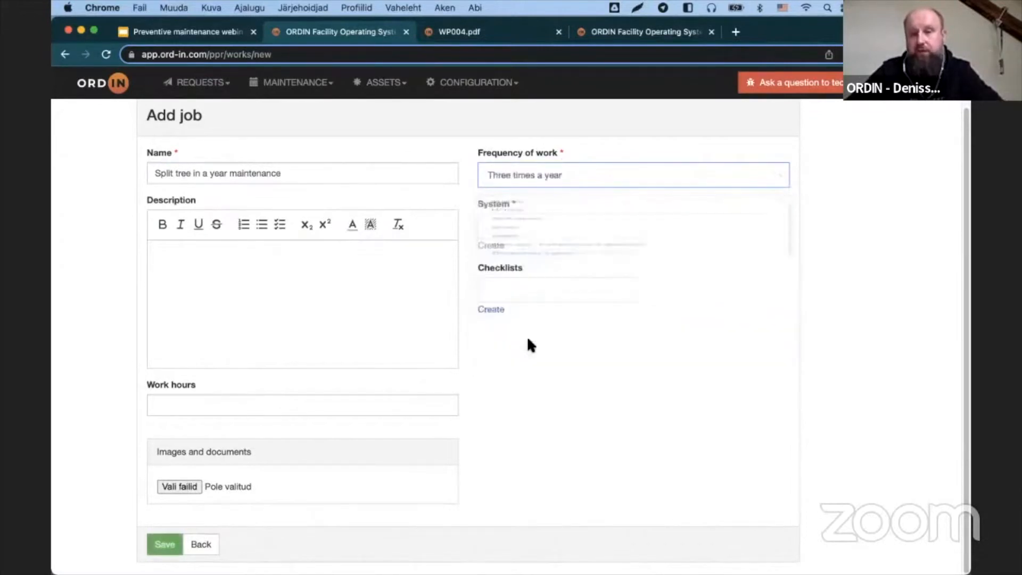
left_click(542, 238)
scroll(560, 325, "down", 4)
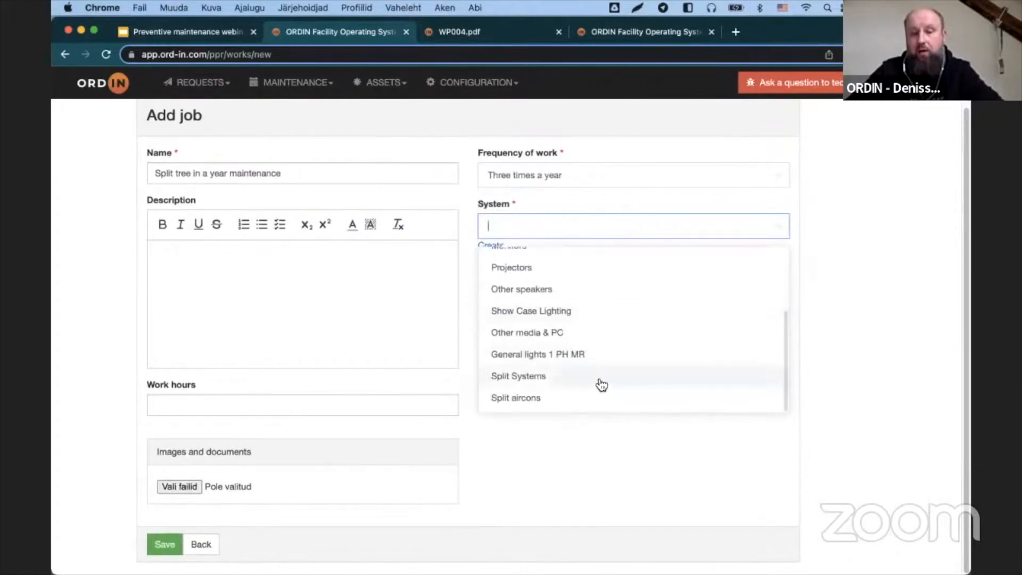
left_click(599, 400)
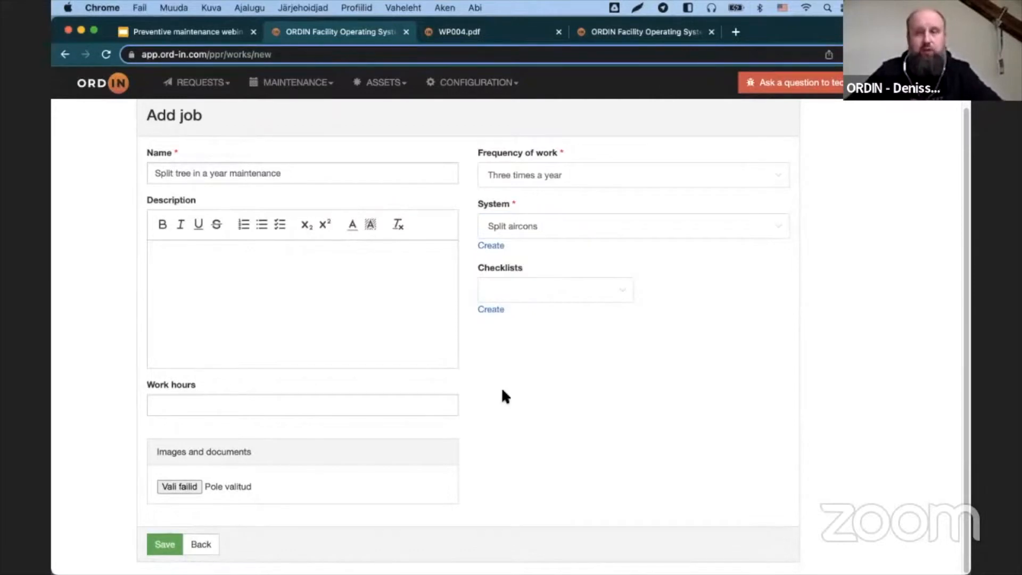
Step: Fill in the job's description with the numbered 20-item air conditioning checklist, from blower motor to compressor, keeping its list formatting
left_click(355, 299)
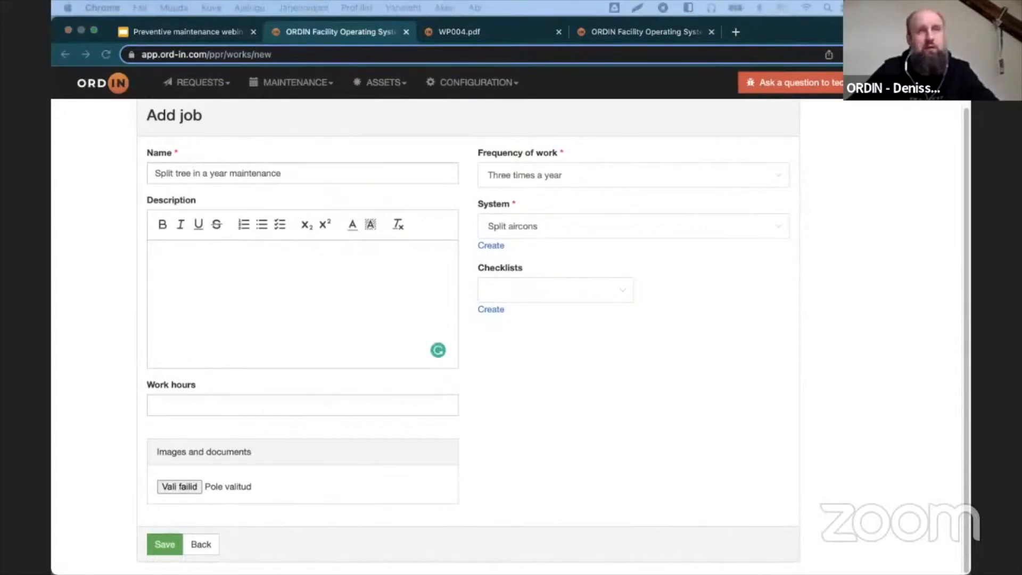
left_click(295, 265)
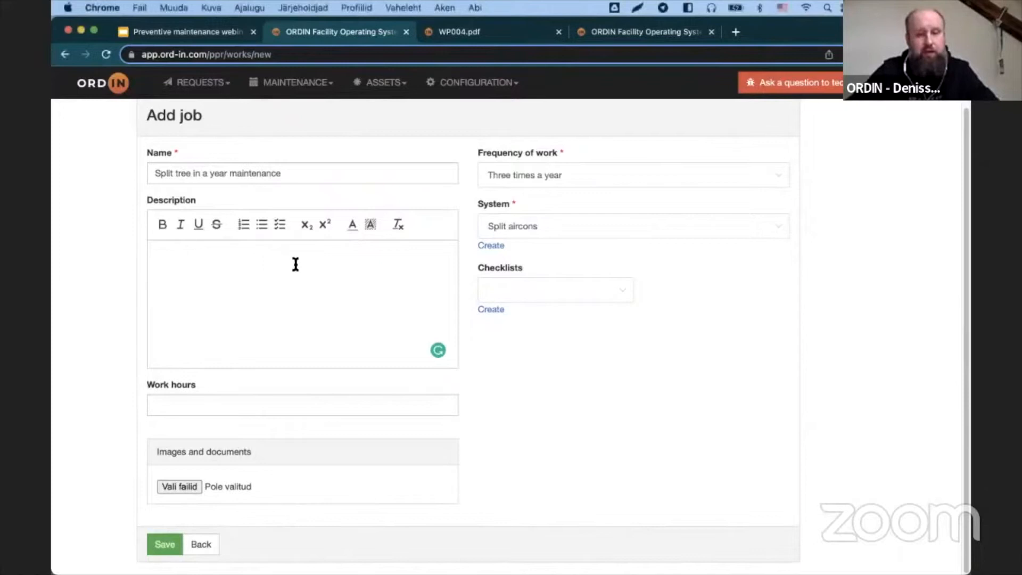
type("Blower Motor – measure amperage and voltage for proper operation Thermostat – test for proper operation, calibrate and level Clean existing air filter (as needed) Bearing – inspect for wear and lubricate Inspect indoor coil Condensate Drain – flush and treat with anti-algae Inspect Condenser Coil Refrigerant – monitor operating pressures Safety Devices – inspect for proper operation Electrical Disconnect Box – inspect for proper rating and safe installation Electrical Wiring – inspect and tighten connections Test/inspect contactors for burned, pitted contacts Inspect electrical for exposed wiring Inspect and test capacitors Inspect fan blade Clean condenser coil and remove debris Inspect service valves for proper operation Measure Supply/Return temperature differential Inspect duct work for energy loss Compressor – monitor, measure amperage and volt draw and wiring connections")
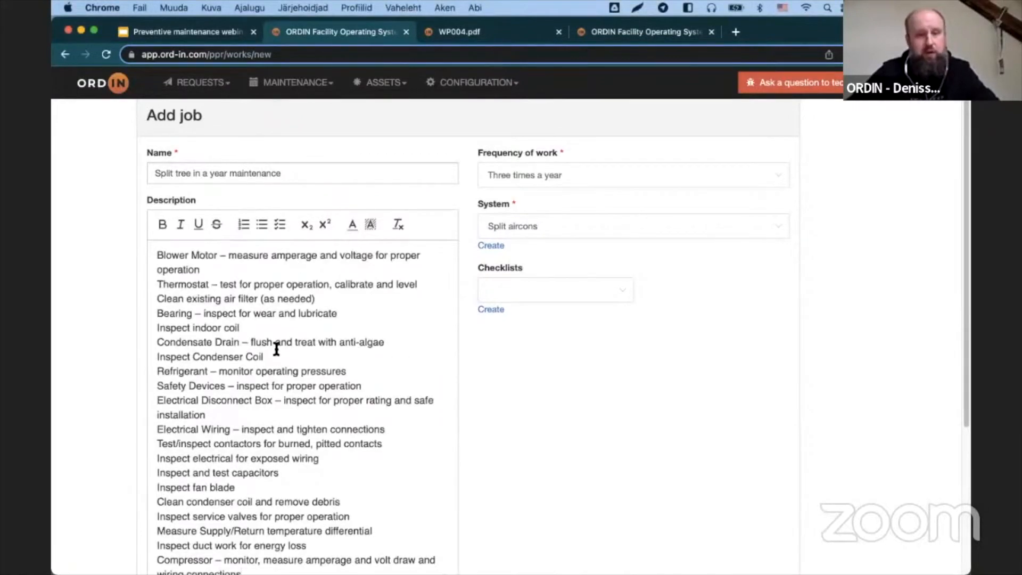
key("super+z")
type("Blower Motor – measure amperage and voltage for proper operation Thermostat – test for proper operation, calibrate and level Clean existing air filter (as needed) Bearing – inspect for wear and lubricate Inspect indoor coil Condensate Drain – flush and treat with anti-algae Inspect Condenser Coil Refrigerant – monitor operating pressures Safety Devices – inspect for proper operation Electrical Disconnect Box – inspect for proper rating and safe installation Electrical Wiring – inspect and tighten connections Test/inspect contactors for burned, pitted contacts Inspect electrical for exposed wiring Inspect and test capacitors Inspect fan blade Clean condenser coil and remove debris Inspect service valves for proper operation Measure Supply/Return temperature differential Inspect duct work for energy loss Compressor – monitor, measure amperage and volt draw and wiring connections")
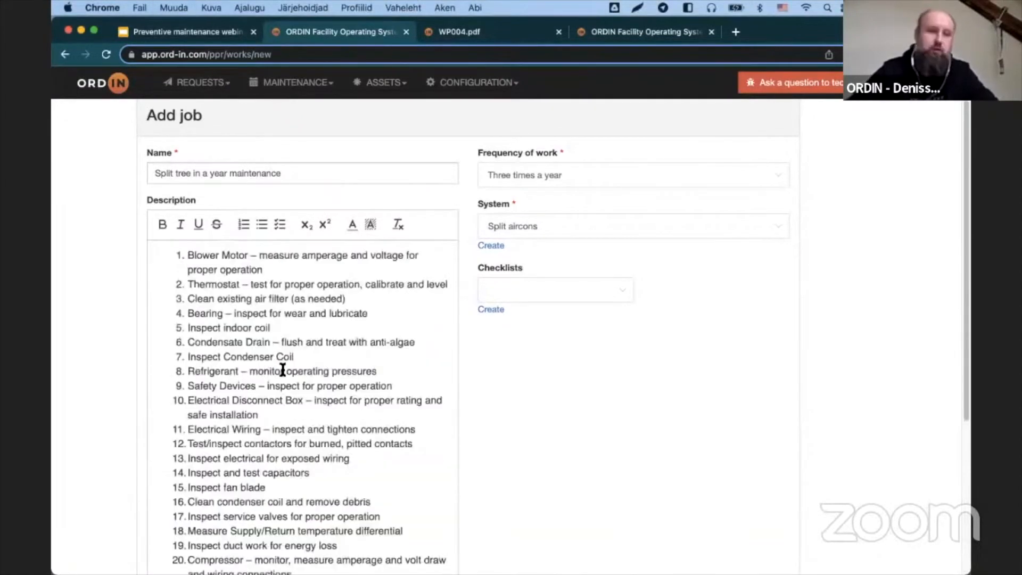
Step: Correct the spelling of "duct work" to "ductwork" in item 19 of the job's description
scroll(276, 349, "down", 5)
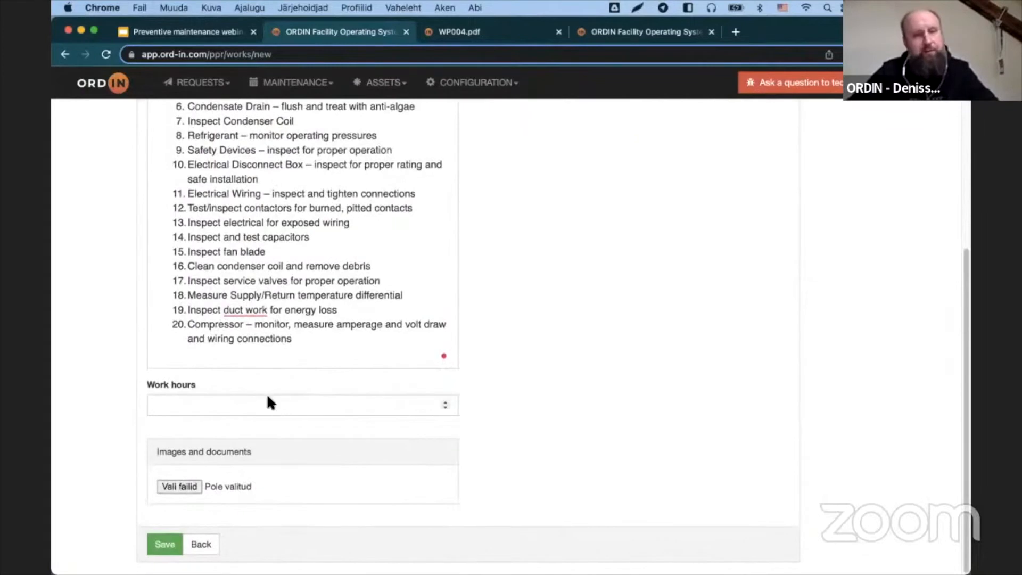
mouse_move(244, 315)
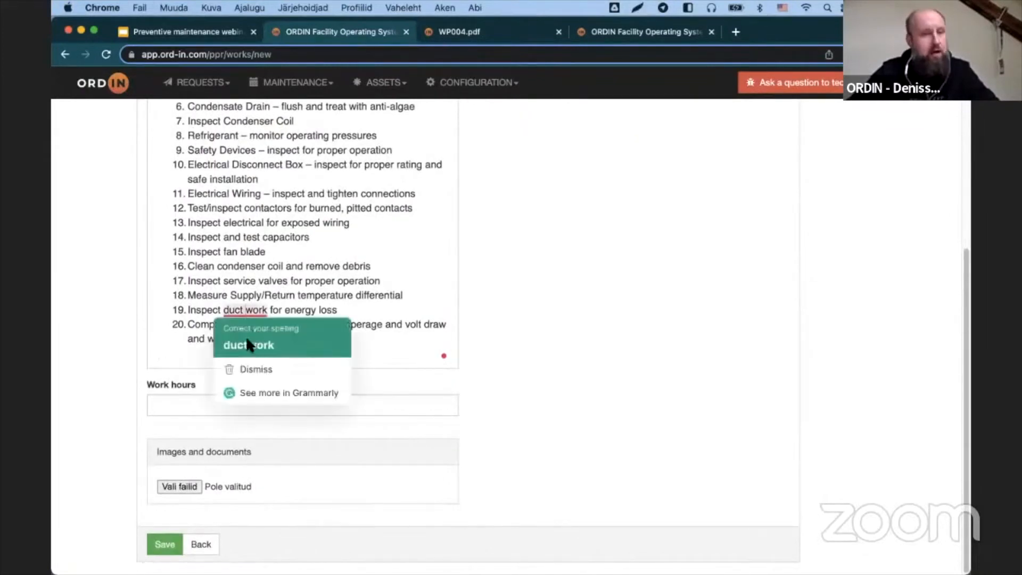
left_click(247, 341)
Step: Set the job's work hours to 4 and save the job
left_click(223, 377)
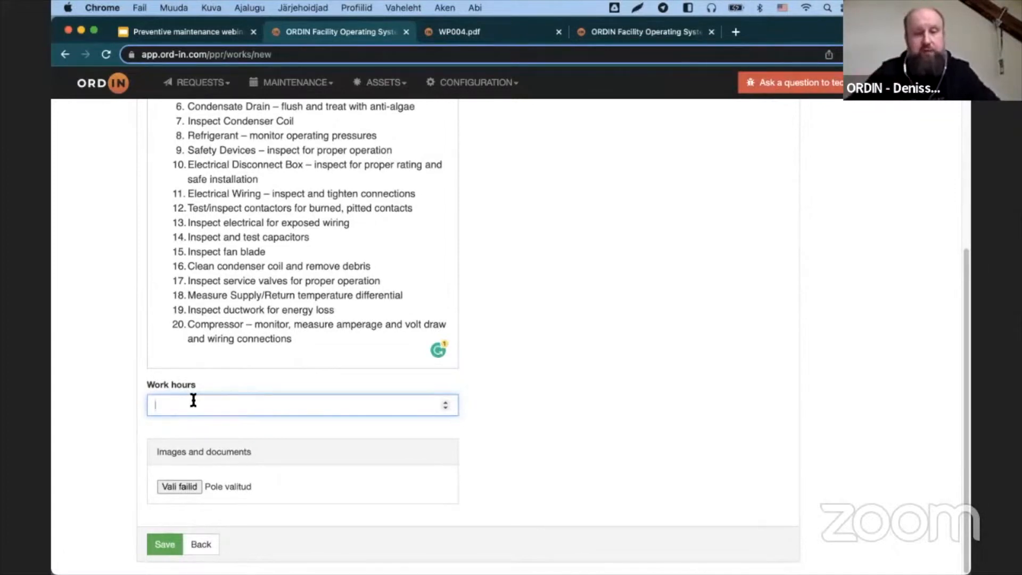
type("4")
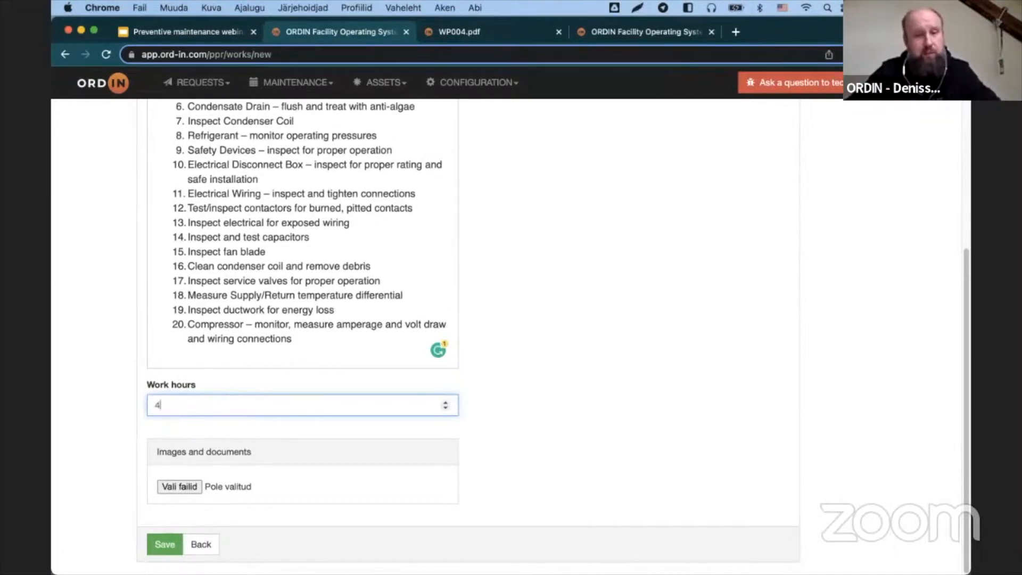
left_click(122, 442)
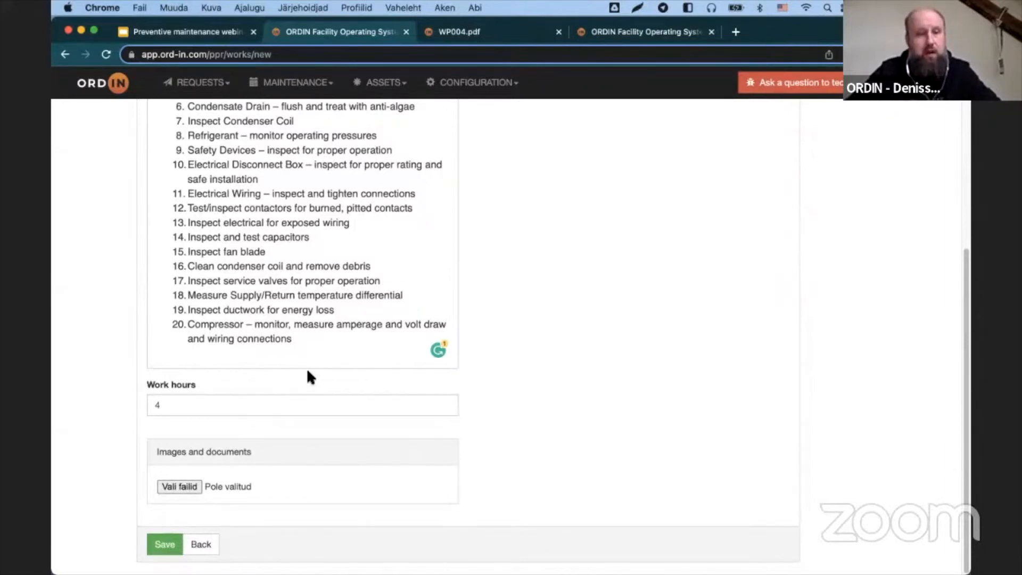
scroll(622, 338, "up", 5)
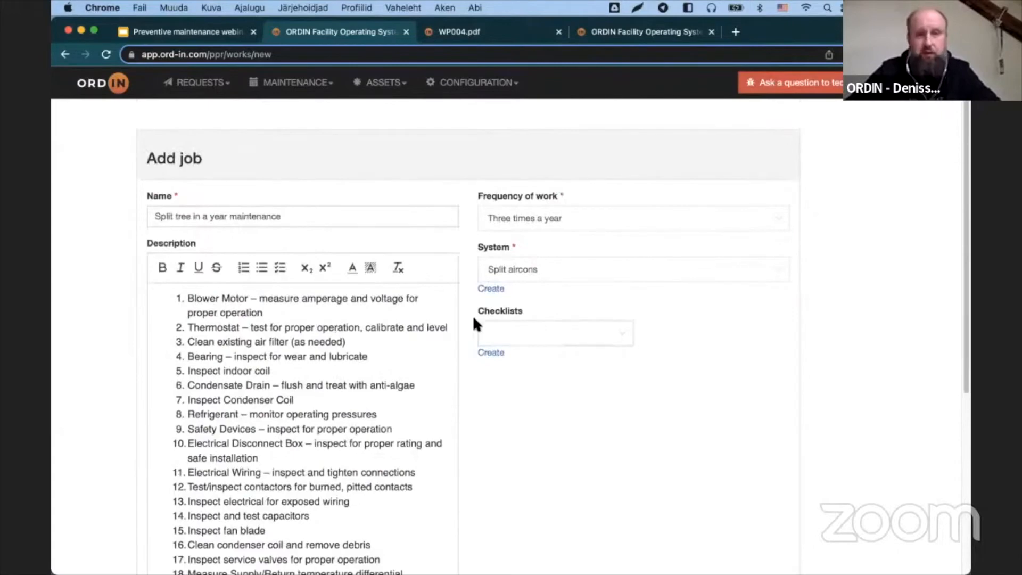
scroll(495, 334, "down", 5)
left_click(163, 549)
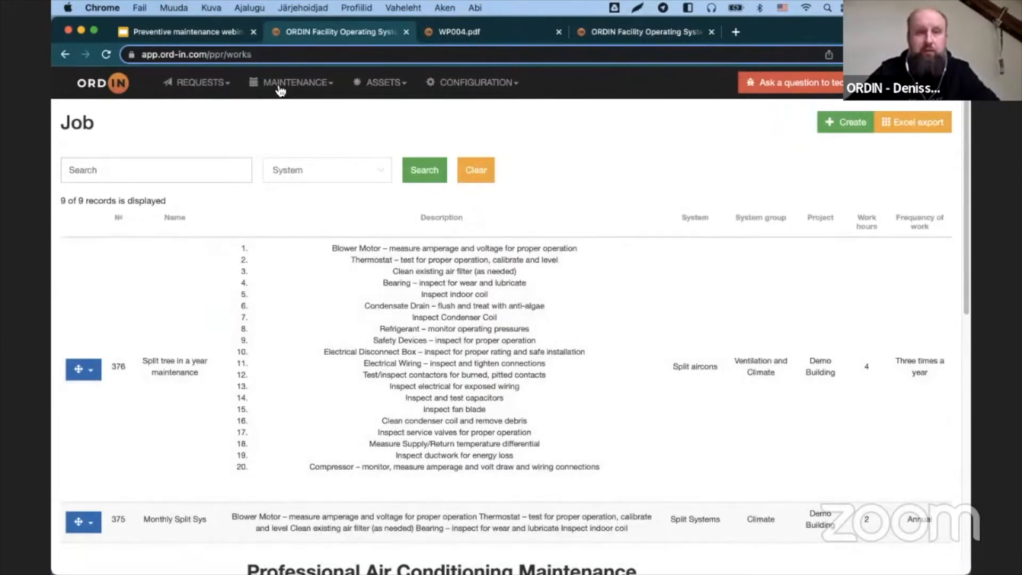
Step: Start a new equipment record and set its equipment identification to "Aircon Panasonic 1"
left_click(281, 90)
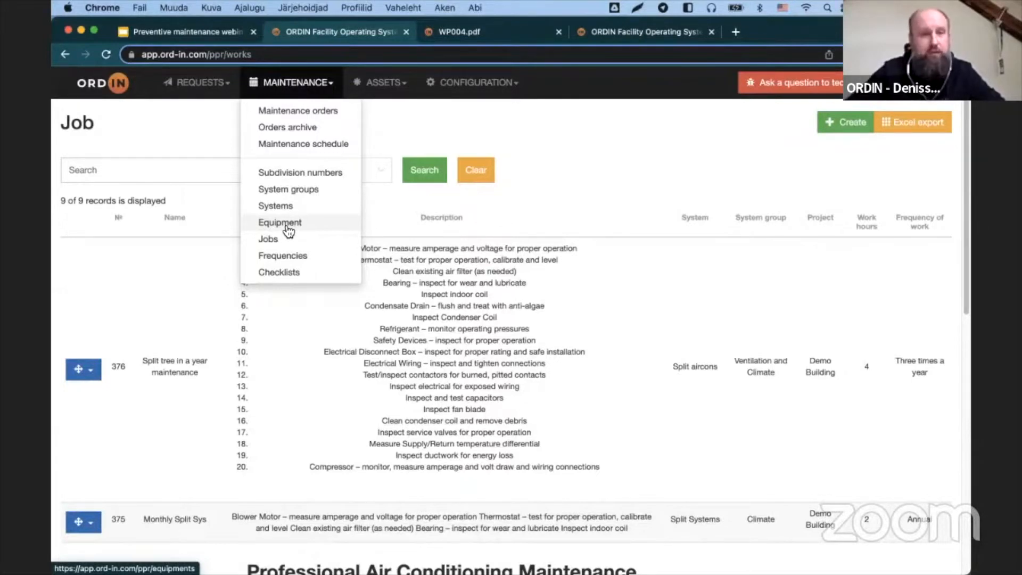
left_click(557, 206)
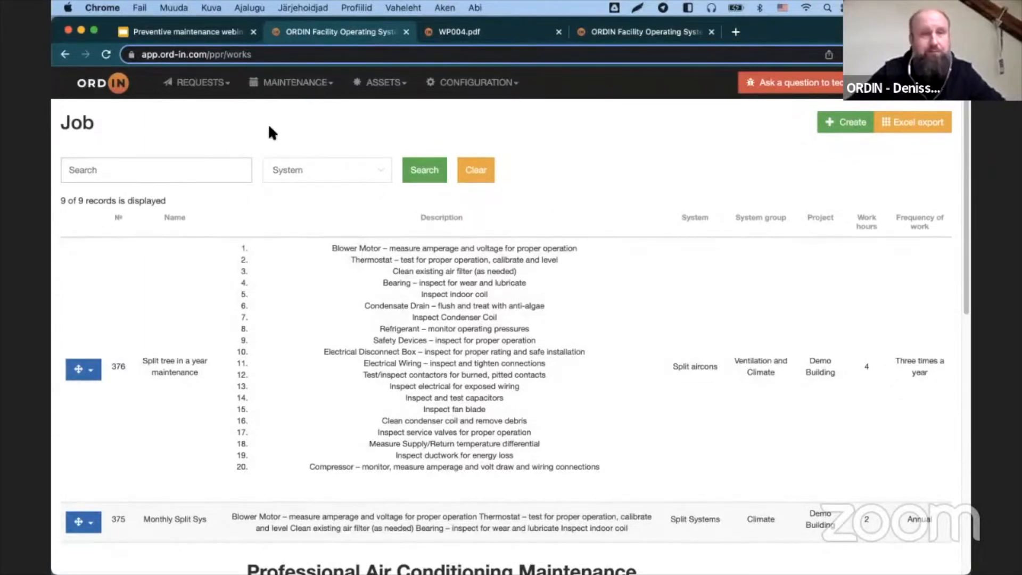
left_click(282, 88)
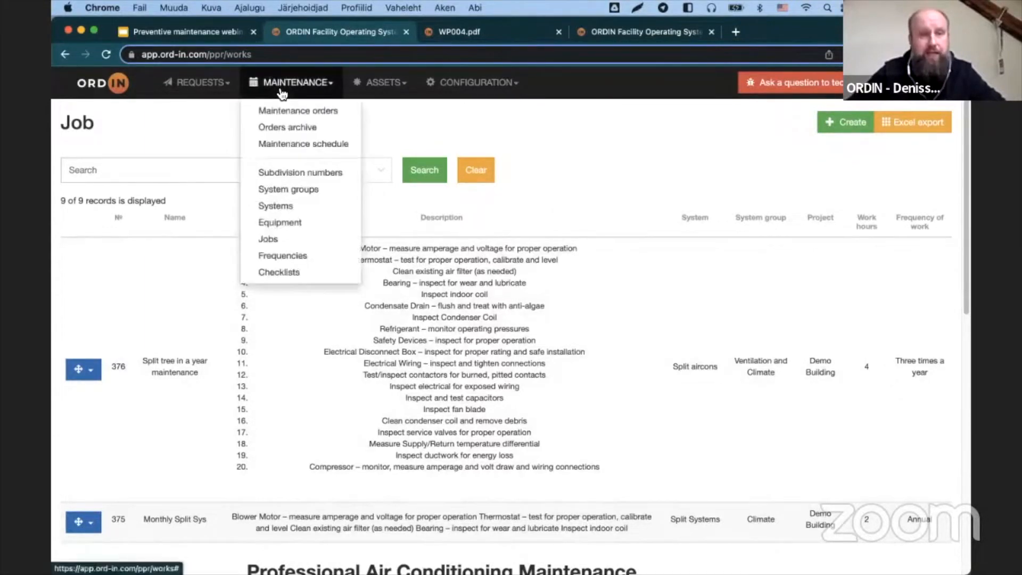
left_click(280, 223)
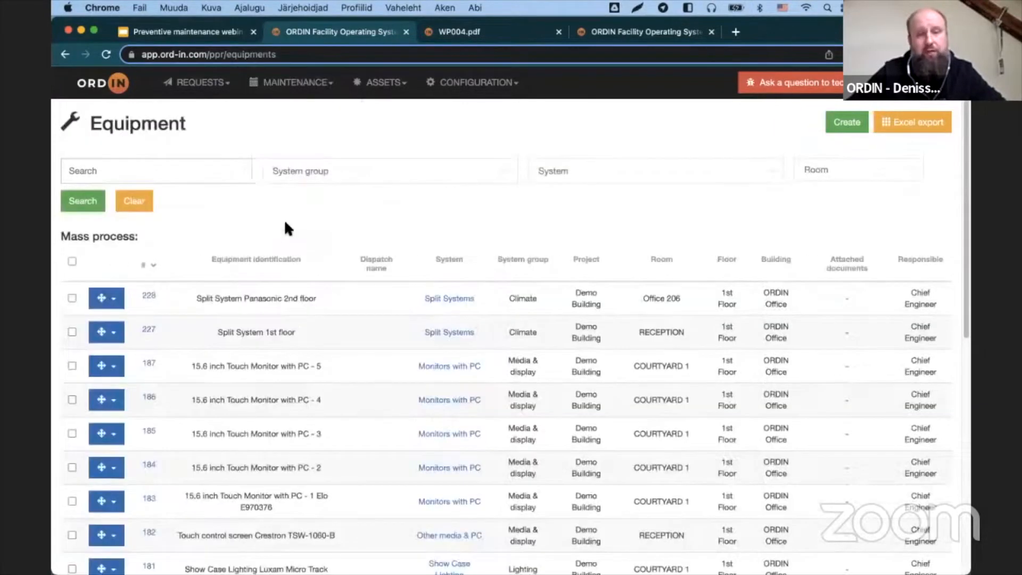
left_click(836, 130)
left_click(305, 169)
type("A")
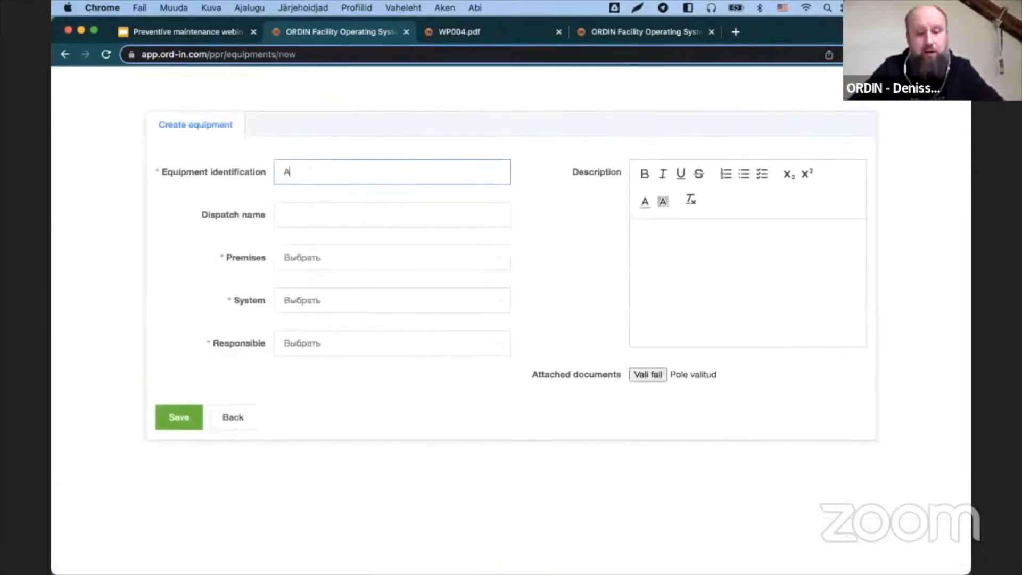
type("ircon ")
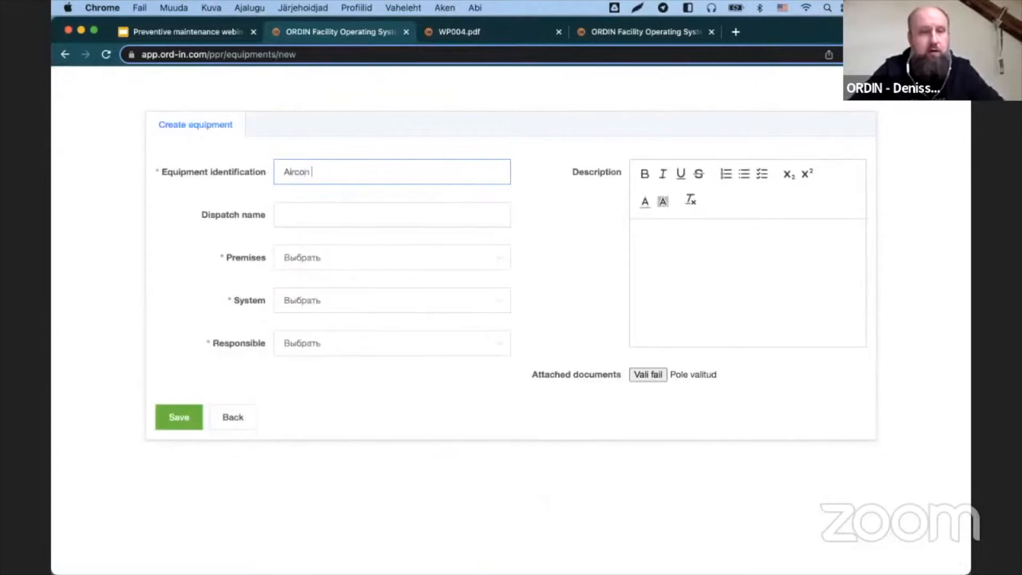
type("Panaso")
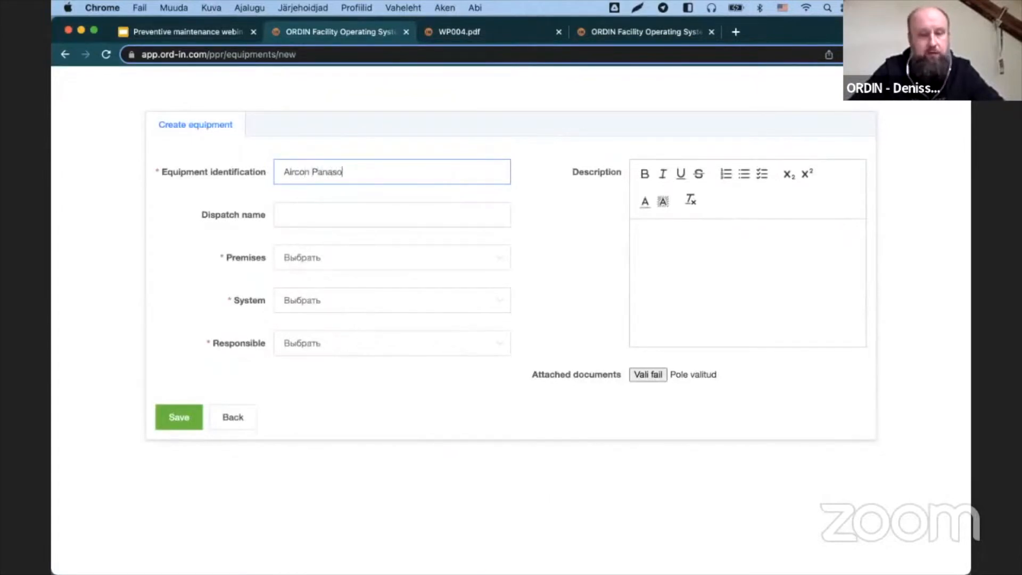
type("nic ")
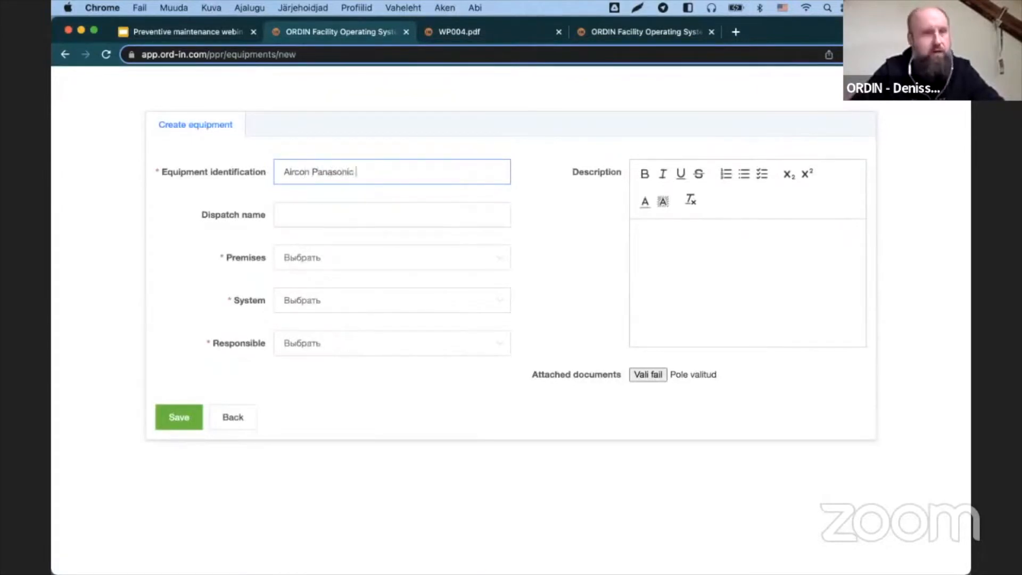
type("1")
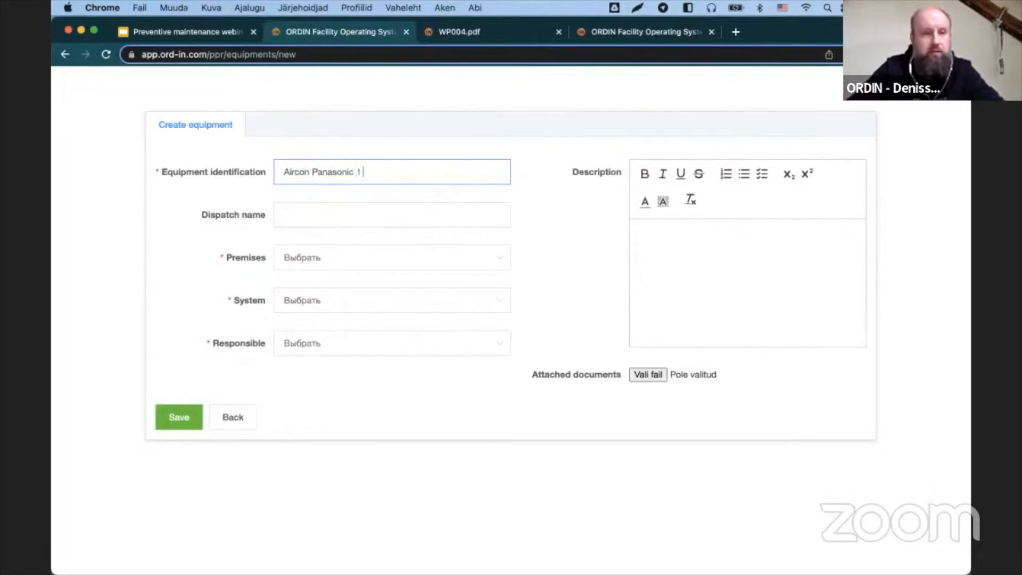
key("Tab")
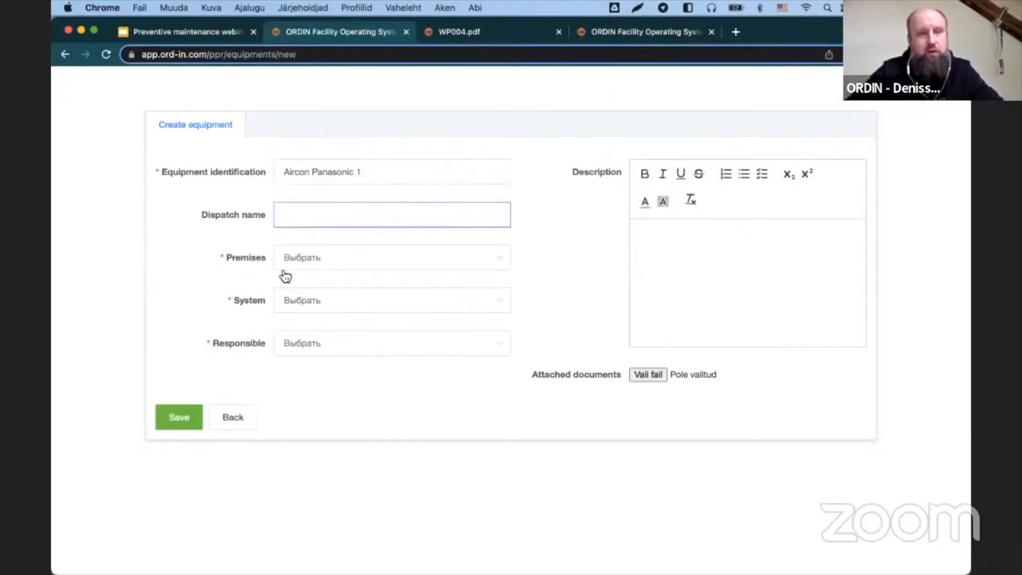
Step: Set the new equipment's premises to "Office 301 - ORDIN Office"
left_click(285, 269)
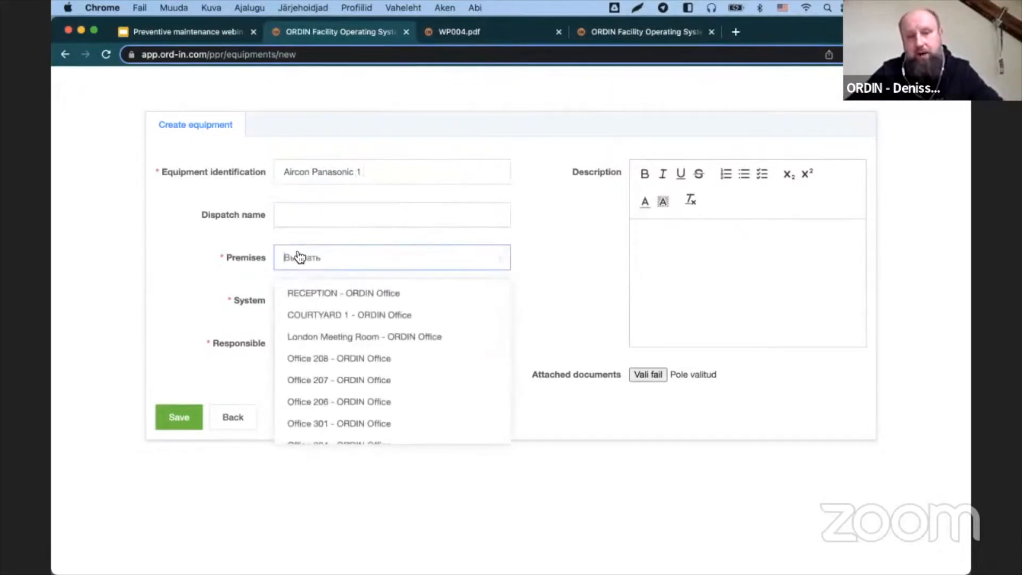
scroll(354, 313, "down", 2)
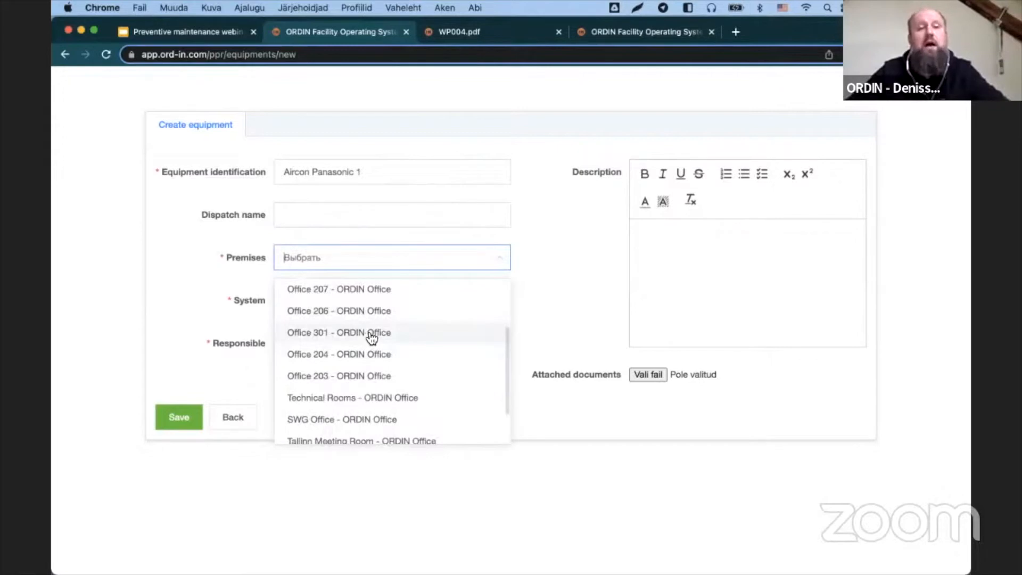
left_click(371, 335)
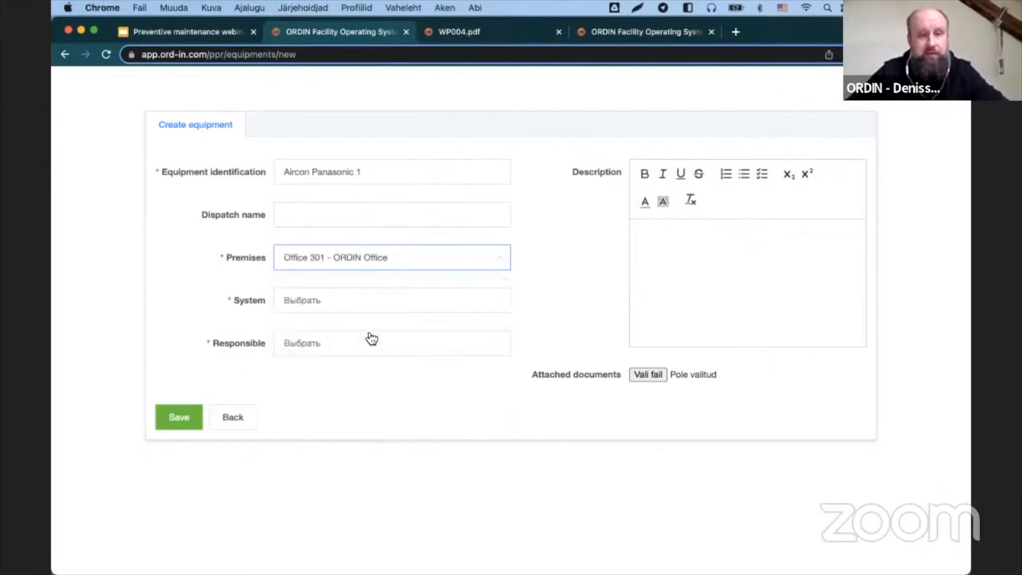
Step: Assign the equipment to the "Split aircons" system, also finding it with the search text "airc"
left_click(335, 307)
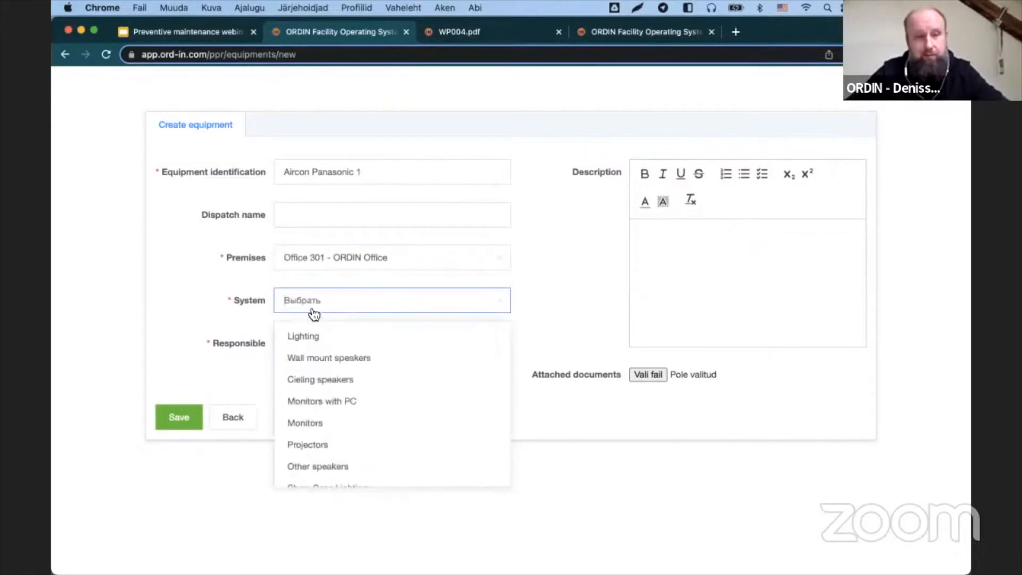
scroll(320, 437, "down", 3)
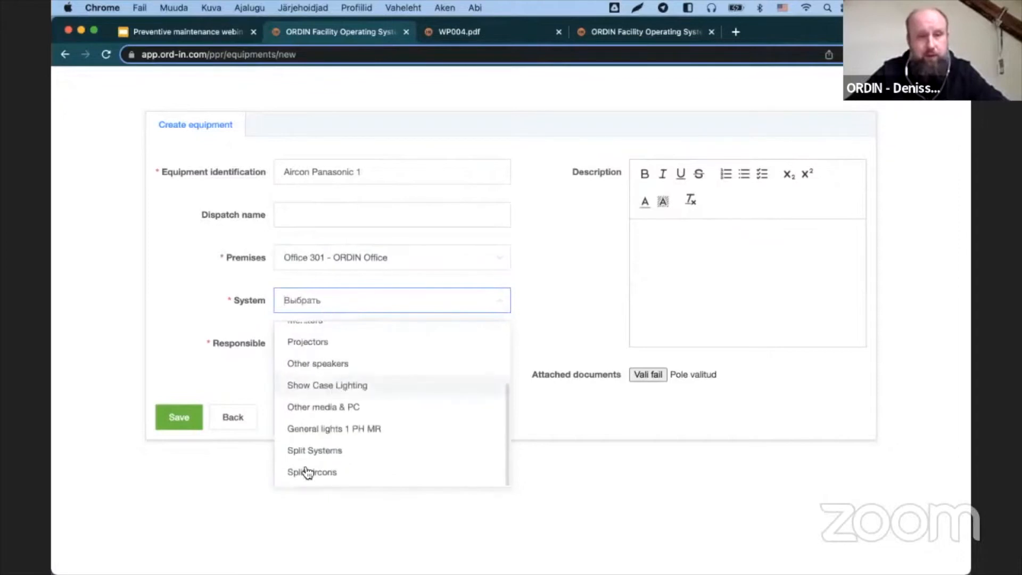
left_click(308, 474)
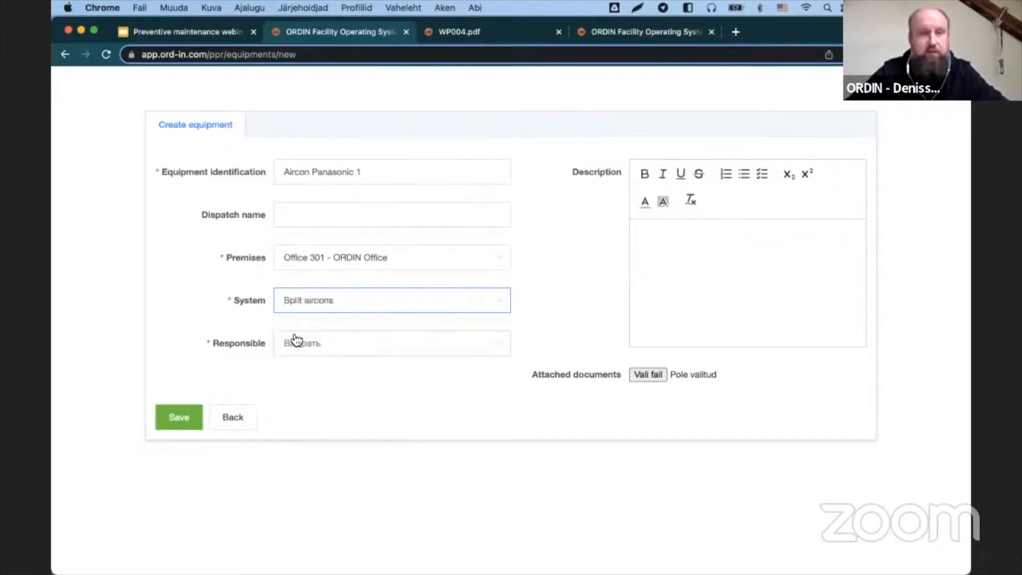
left_click(306, 306)
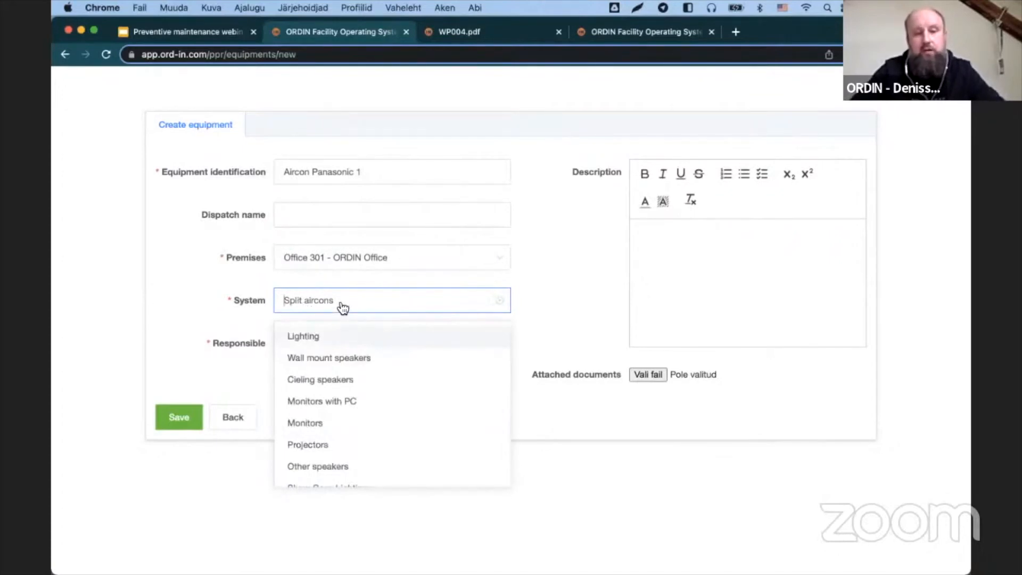
type("airc")
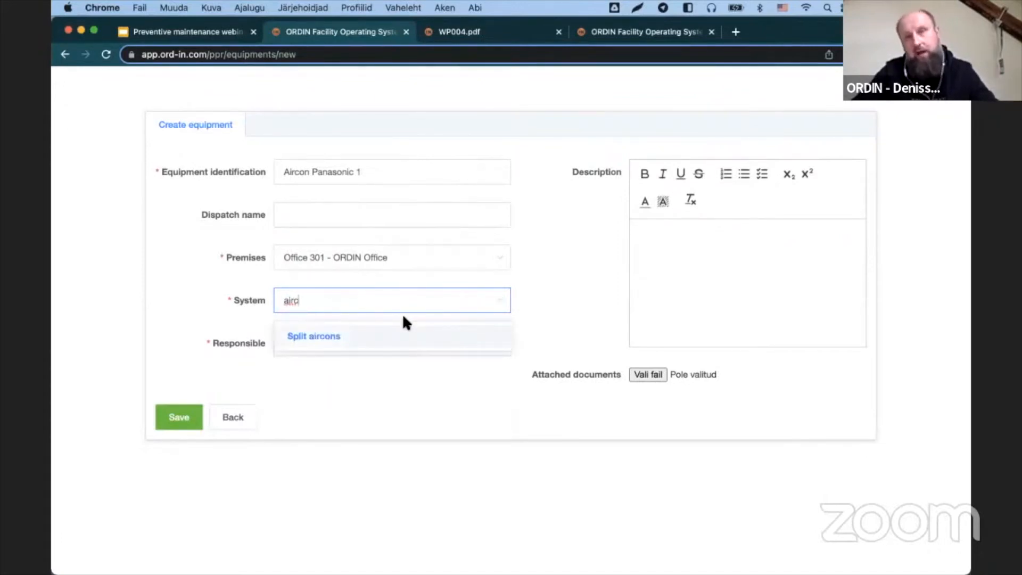
left_click(395, 331)
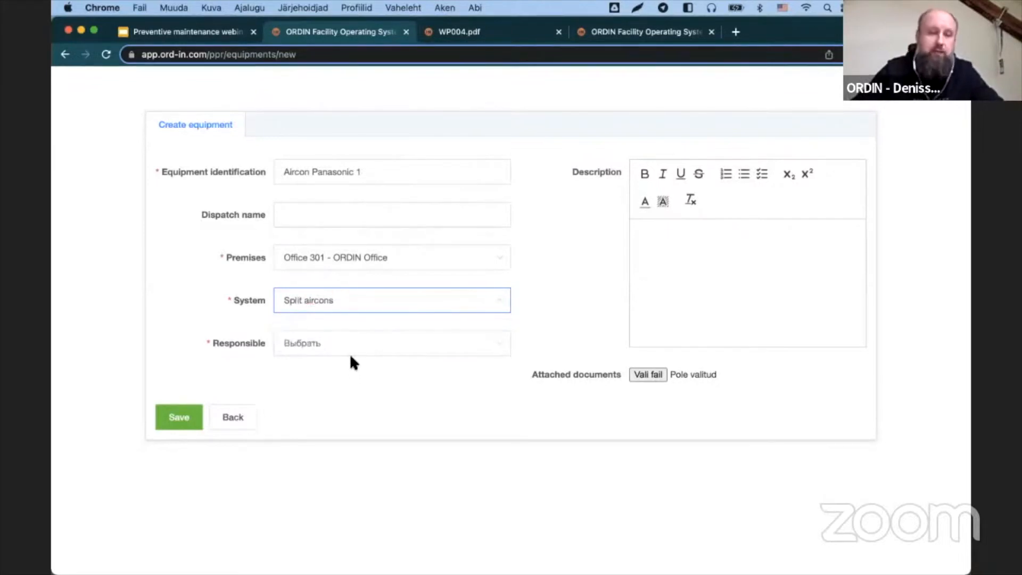
Step: Set the equipment's responsible to "Chief Engineer" and save the record
left_click(353, 354)
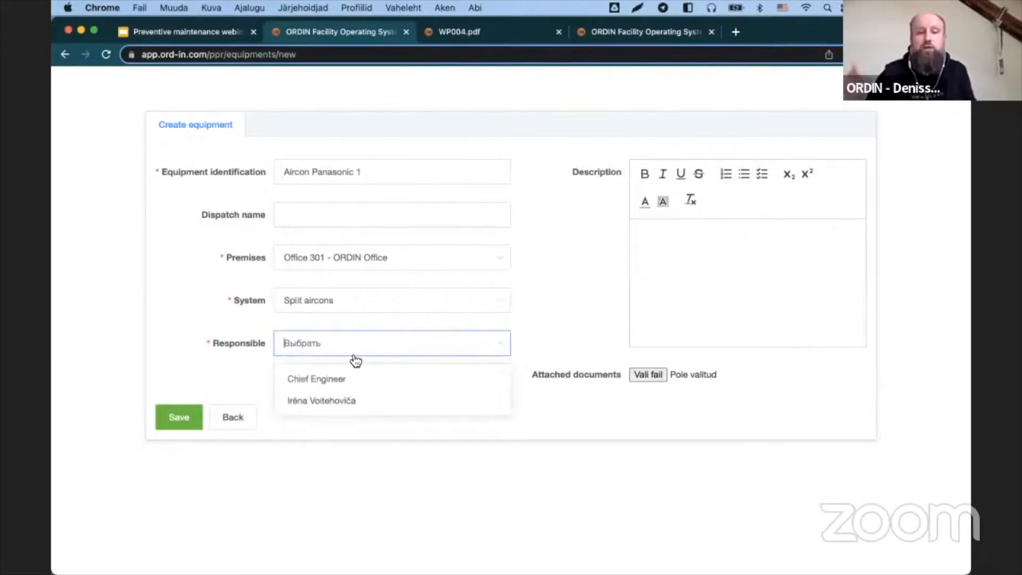
left_click(347, 375)
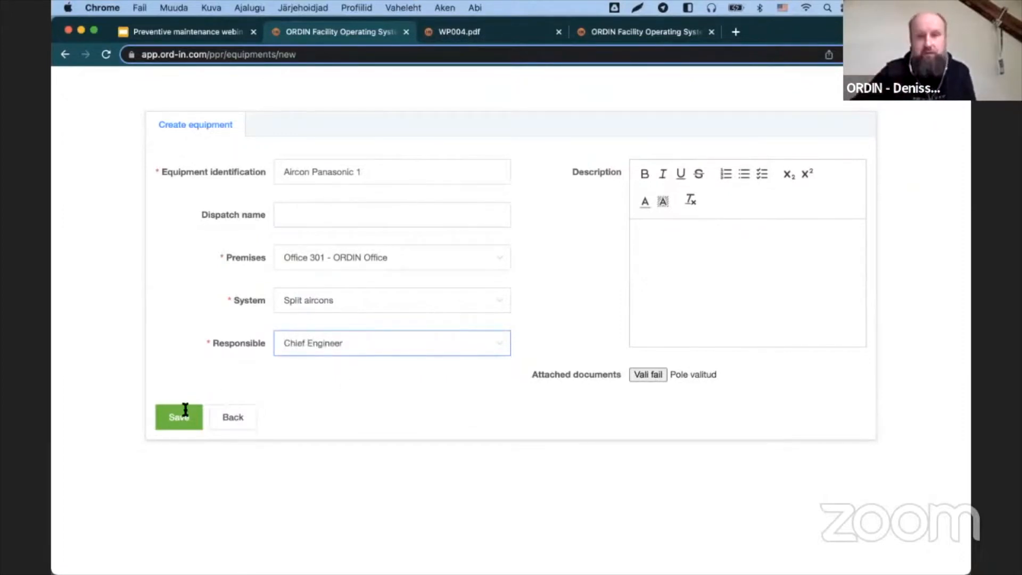
left_click(768, 310)
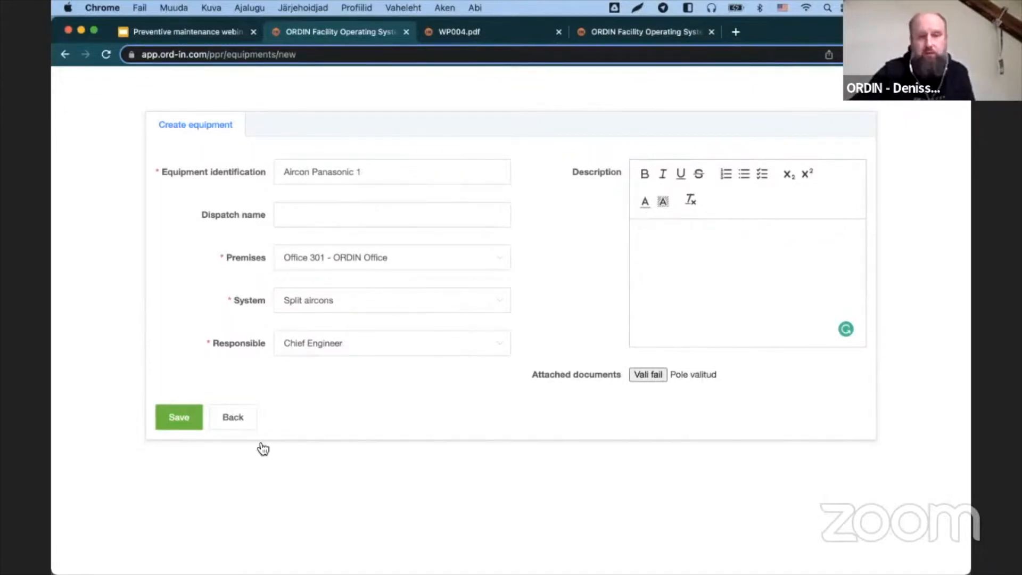
left_click(187, 411)
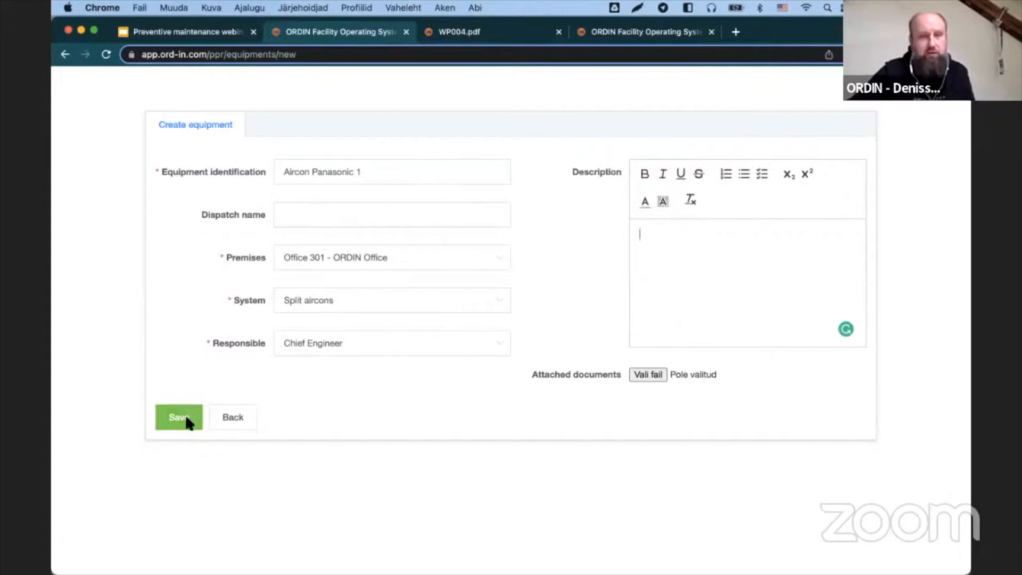
left_click_drag(219, 297, 326, 299)
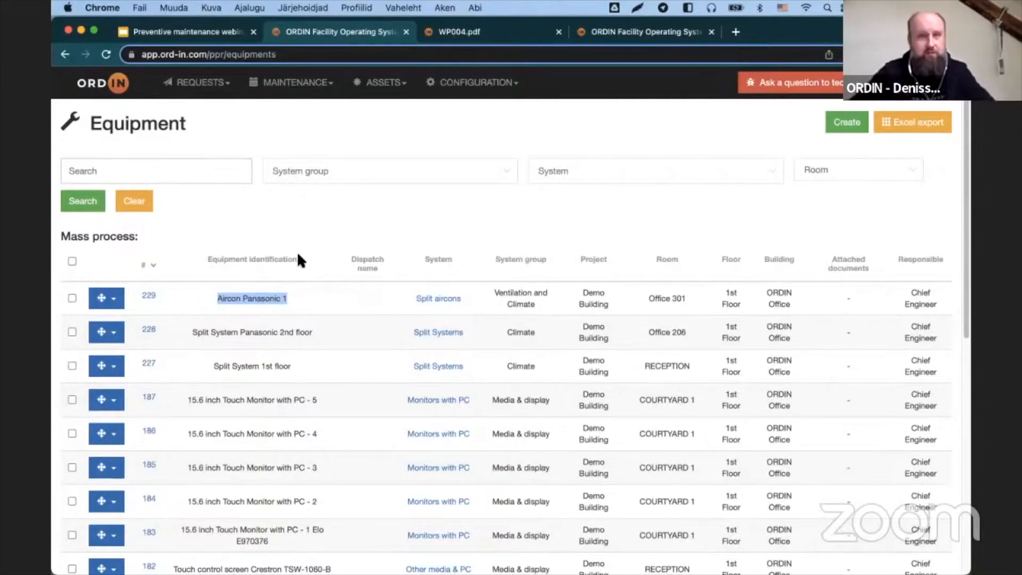
left_click(111, 300)
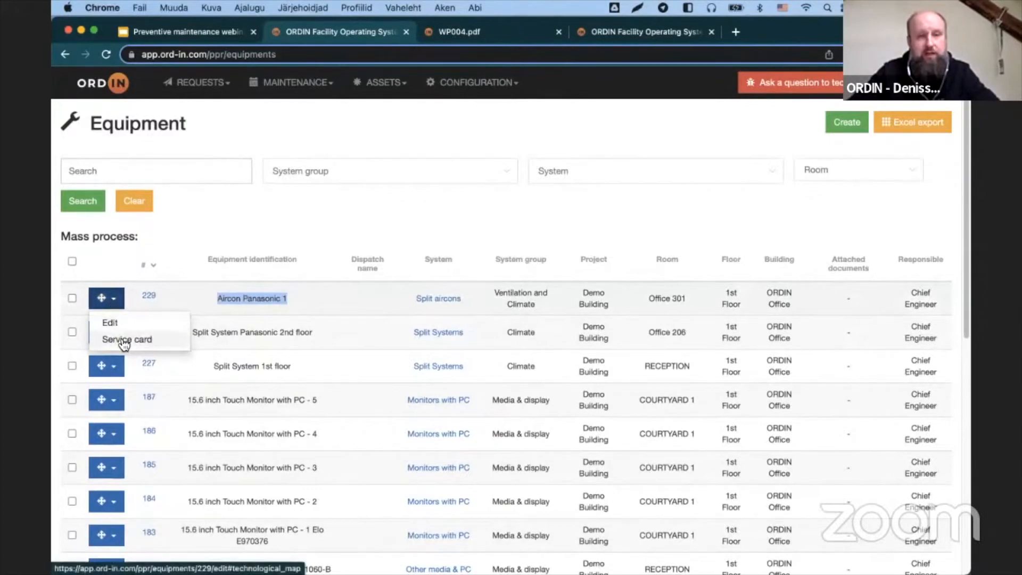
left_click(253, 150)
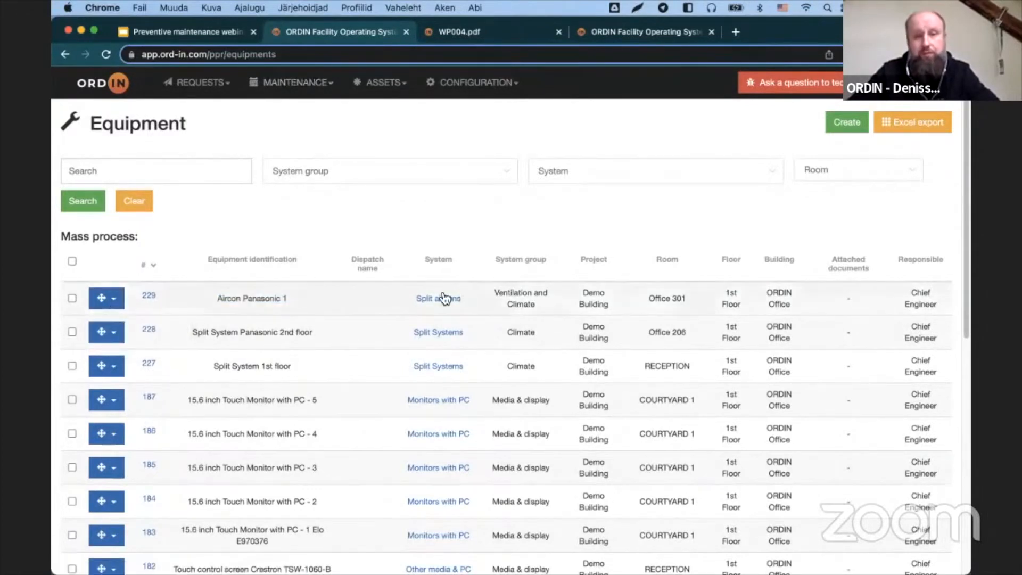
Step: Open the system management page of the "Split aircons" system from the systems list
left_click(277, 84)
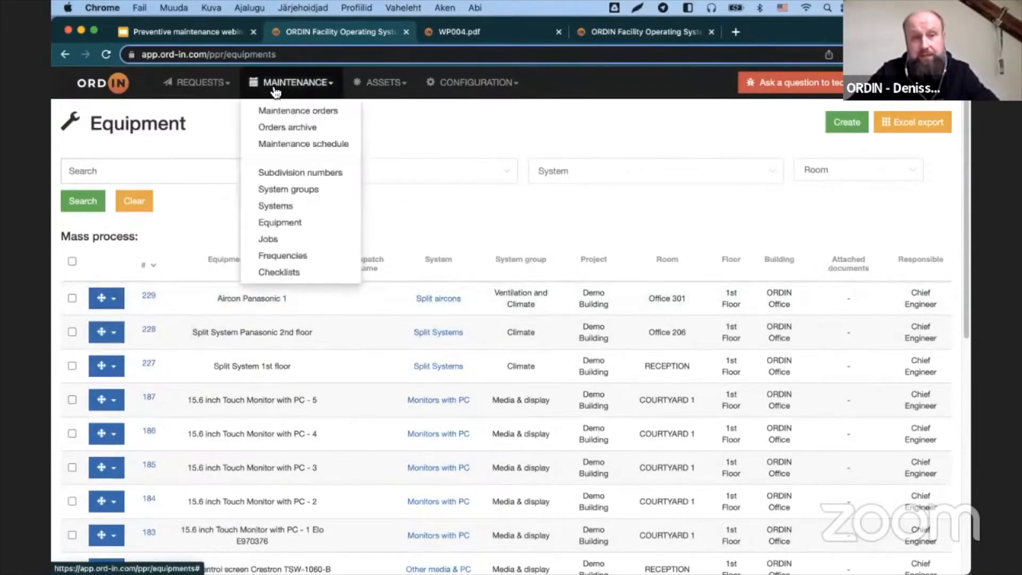
left_click(277, 205)
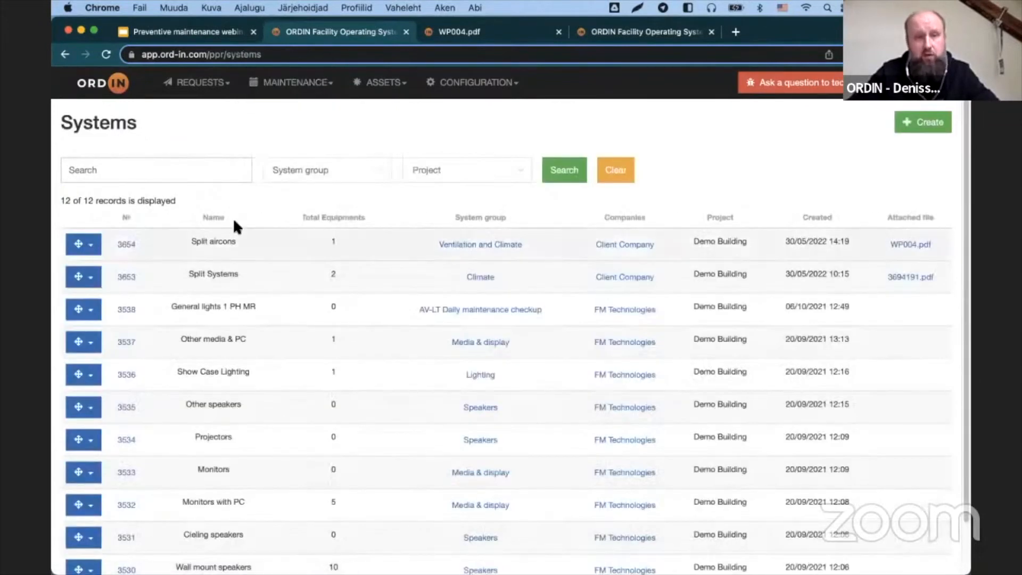
left_click(101, 247)
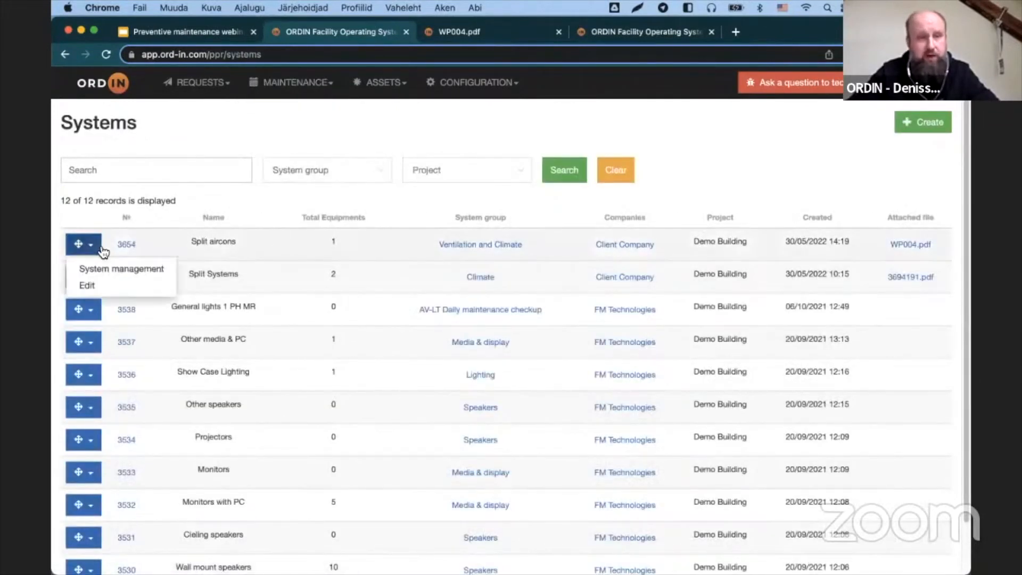
left_click(100, 266)
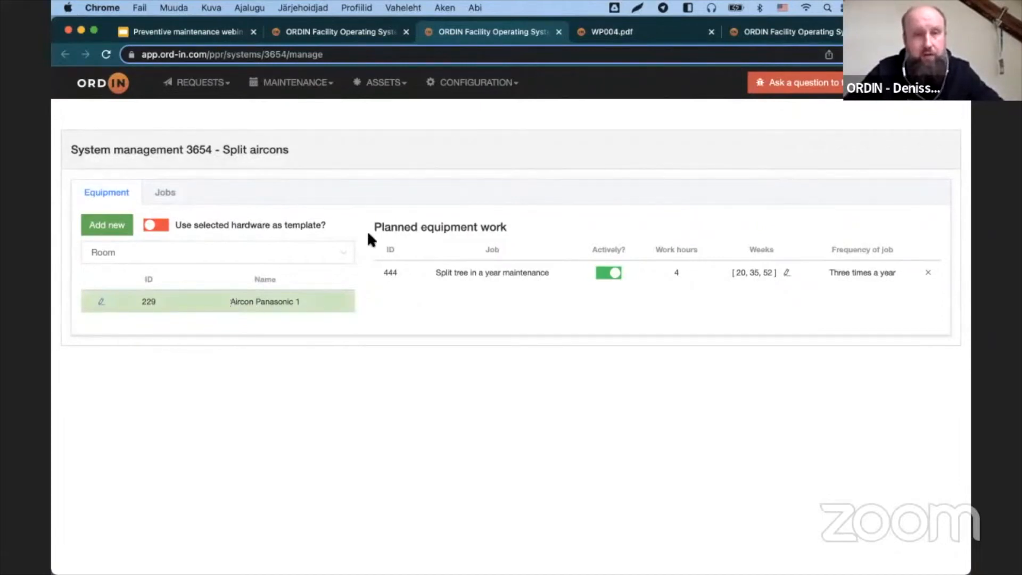
Step: Add a new job to the Split aircons system and name it "Annual Maintenance"
left_click(181, 197)
left_click(111, 226)
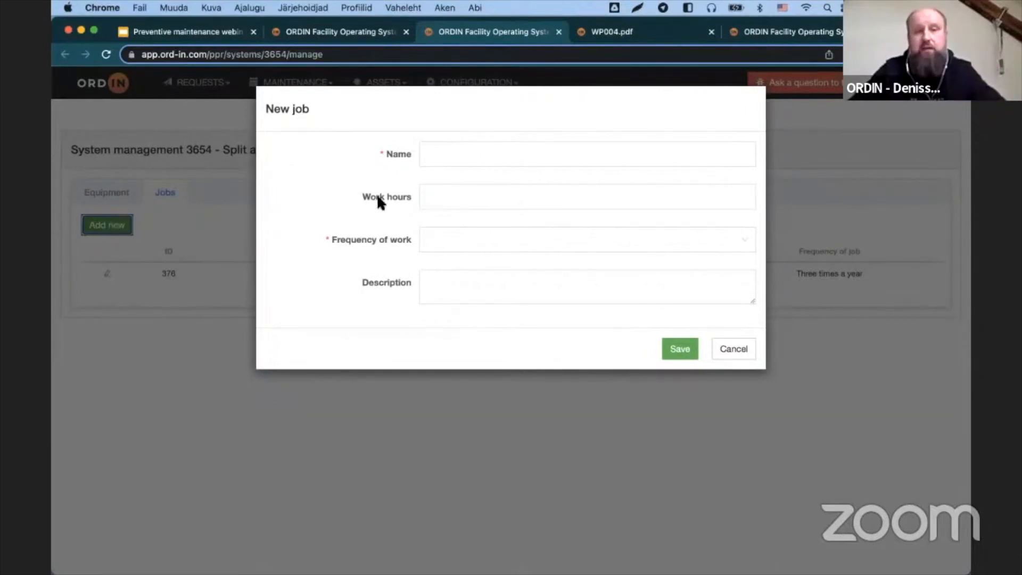
left_click(444, 153)
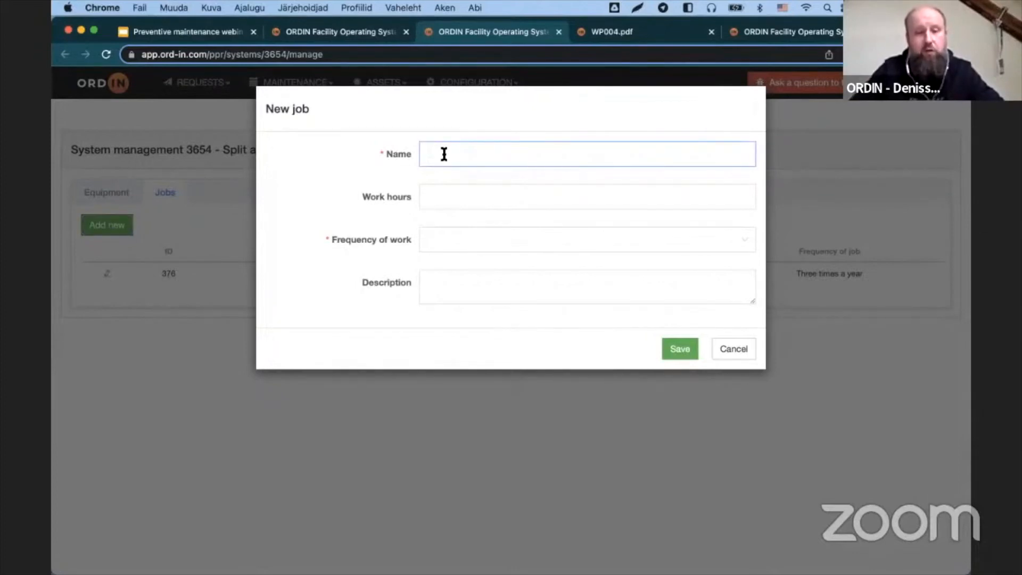
type("Annual")
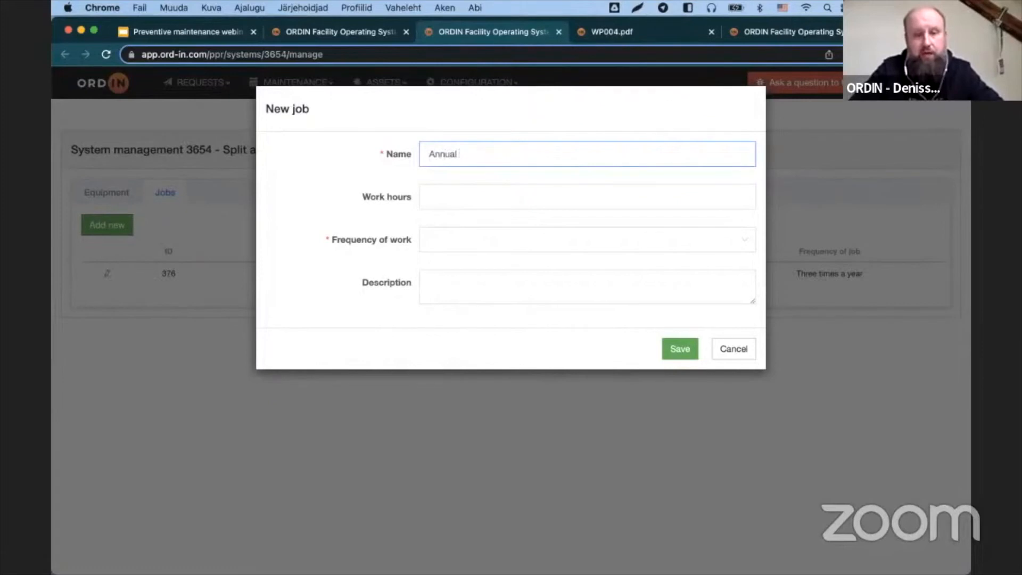
type(" Ma")
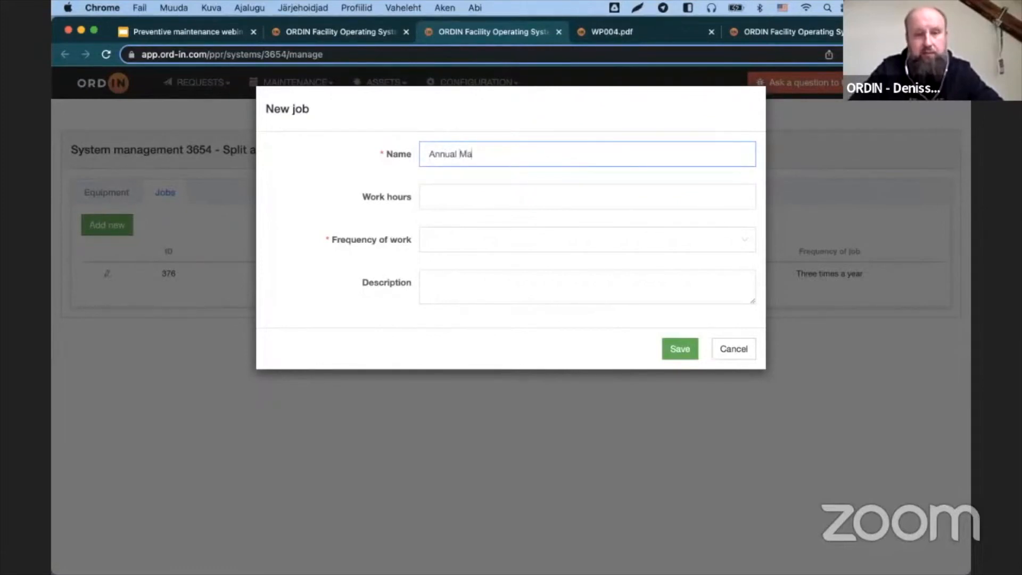
type("intenance")
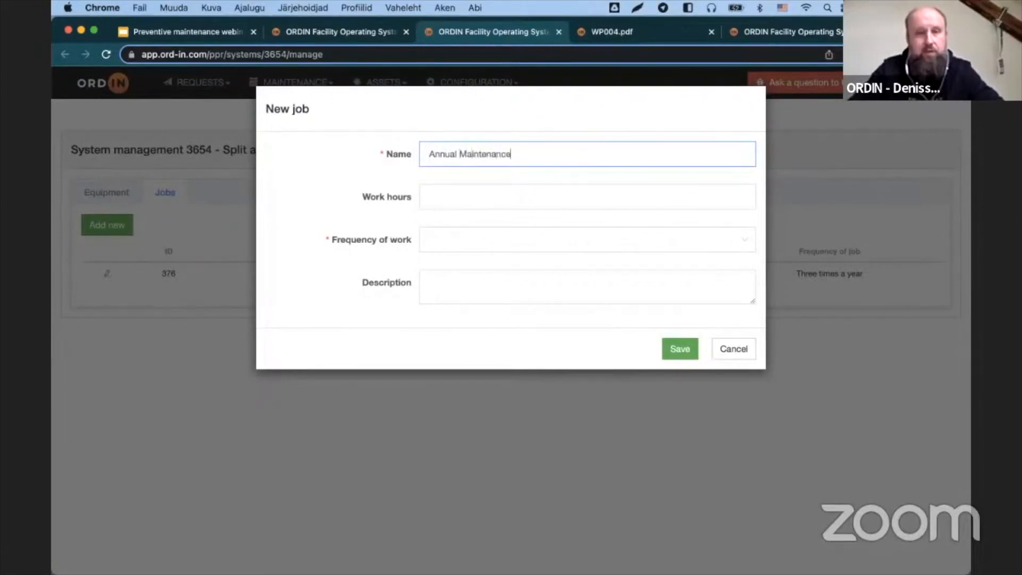
Step: Set the new job's work hours to 6 and its frequency of work to Annual
key("Tab")
type("6")
left_click(445, 241)
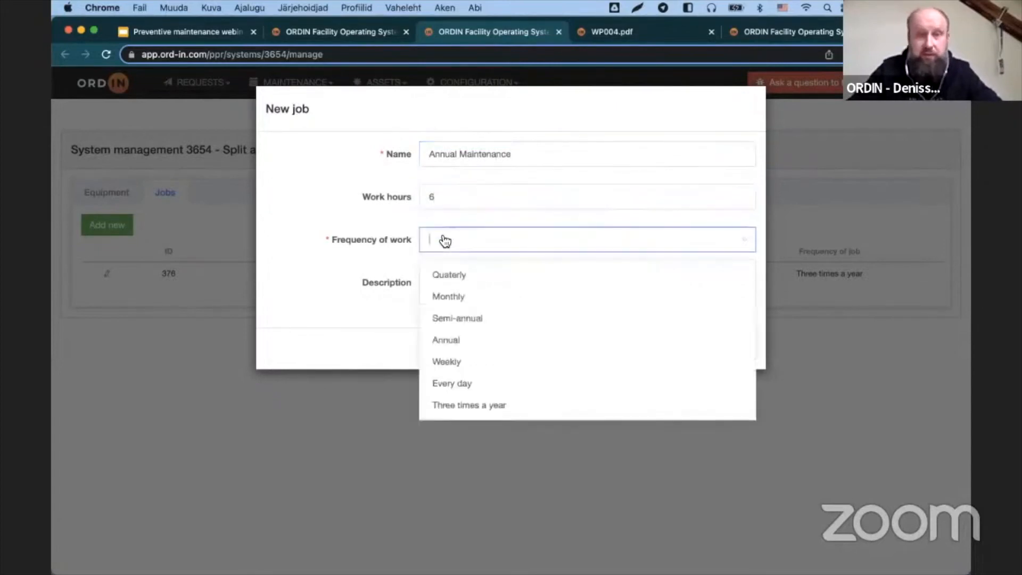
left_click(474, 347)
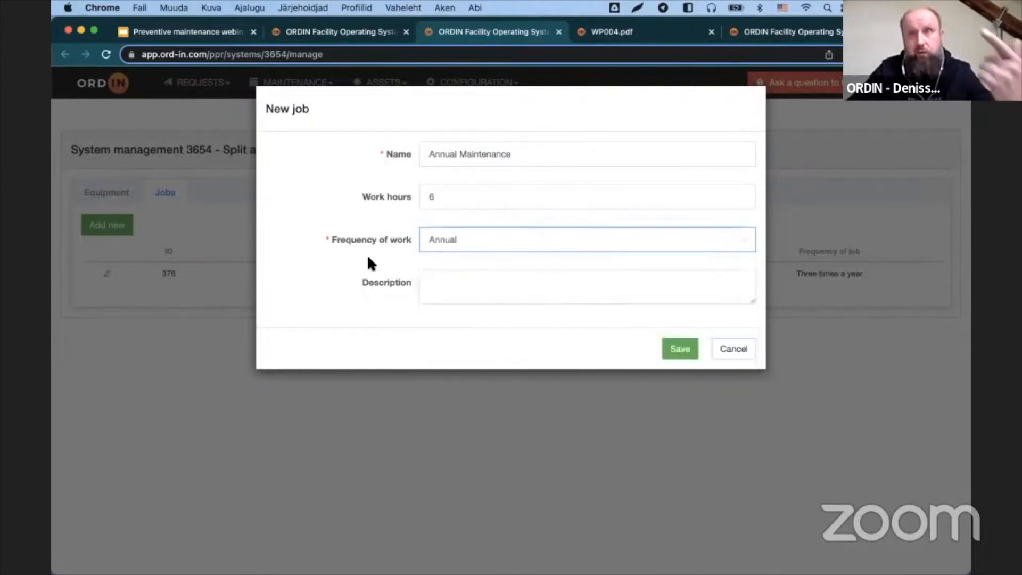
Step: Paste the copied maintenance checklist into the job's description, enlarge the field to review the whole text, and save the job
left_click(414, 296)
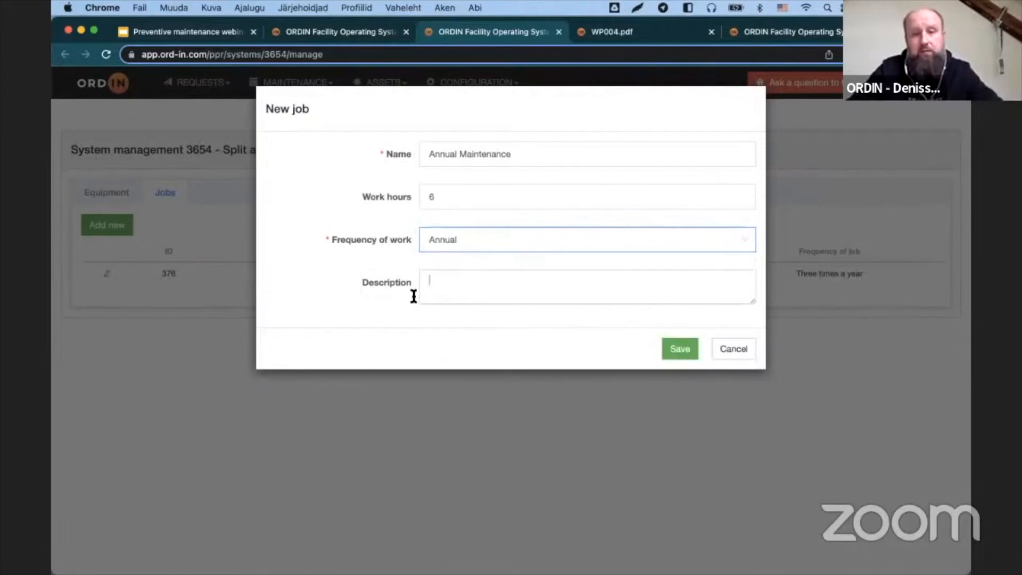
key("super+v")
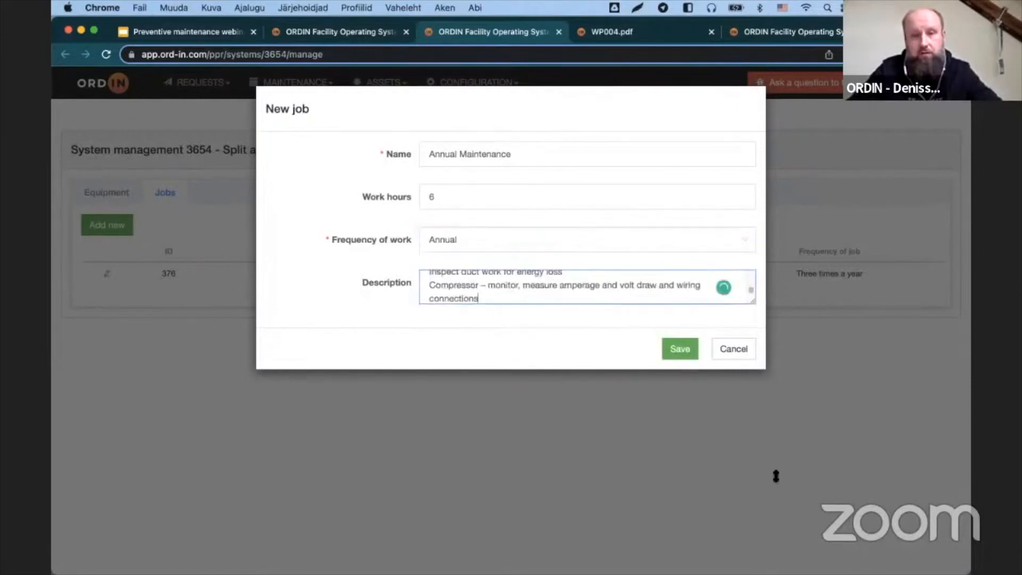
left_click_drag(776, 477, 771, 474)
scroll(502, 304, "up", 5)
scroll(586, 415, "down", 5)
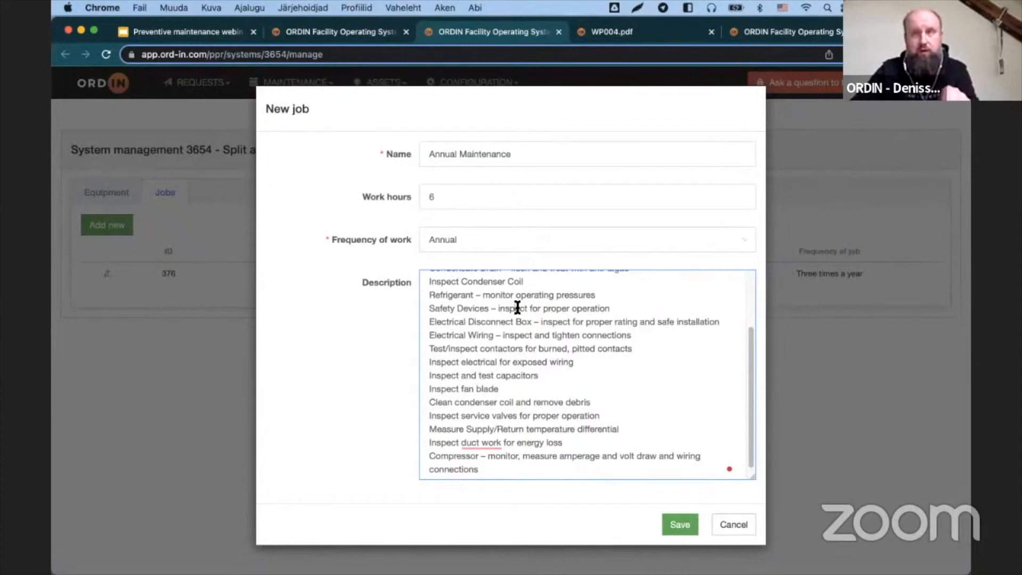
left_click_drag(510, 469, 376, 252)
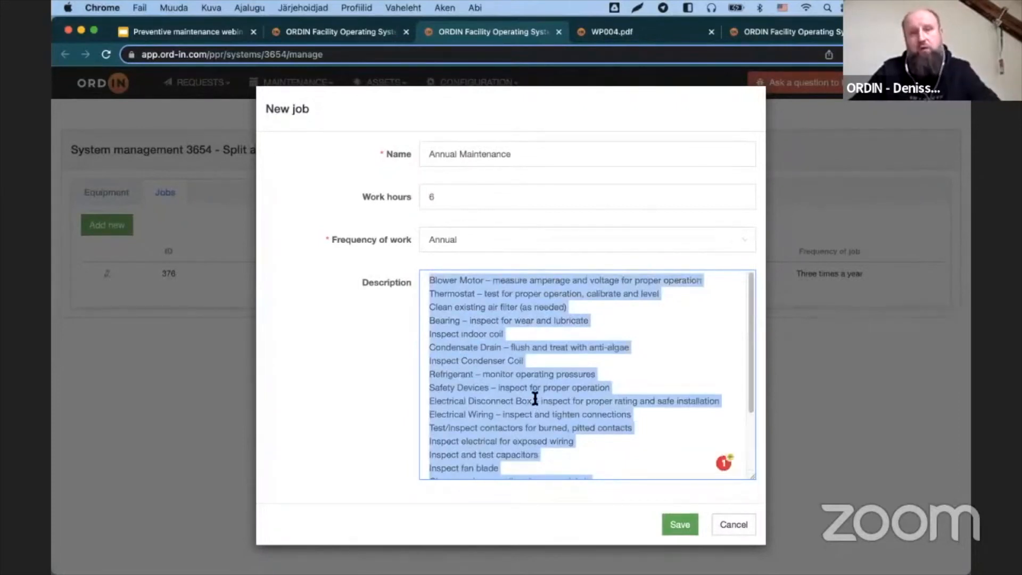
left_click(666, 529)
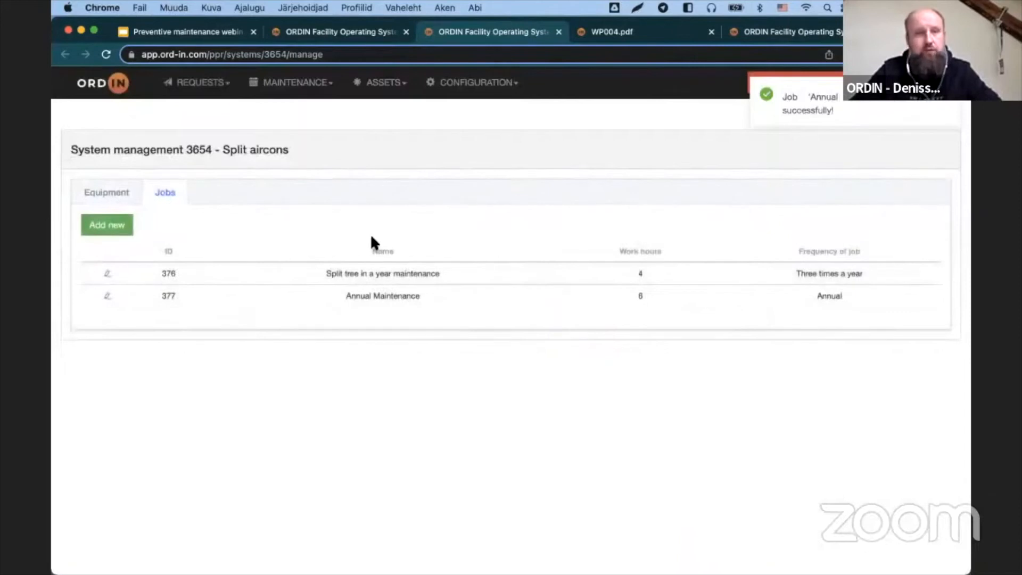
Step: In the system's equipment list, enable using the selected hardware as a template and copy the name "Aircon Panasonic 1"
left_click(102, 195)
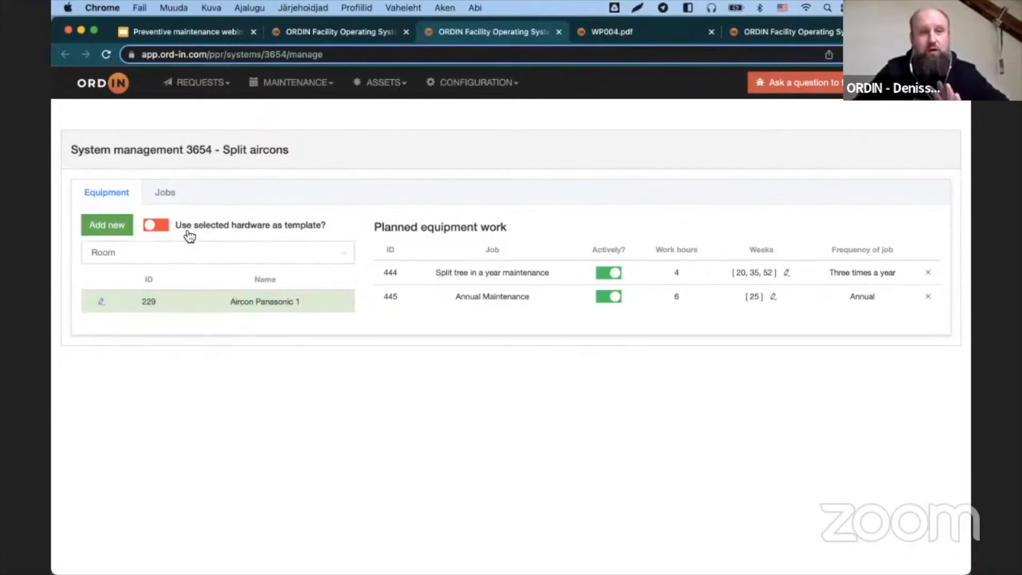
left_click(157, 226)
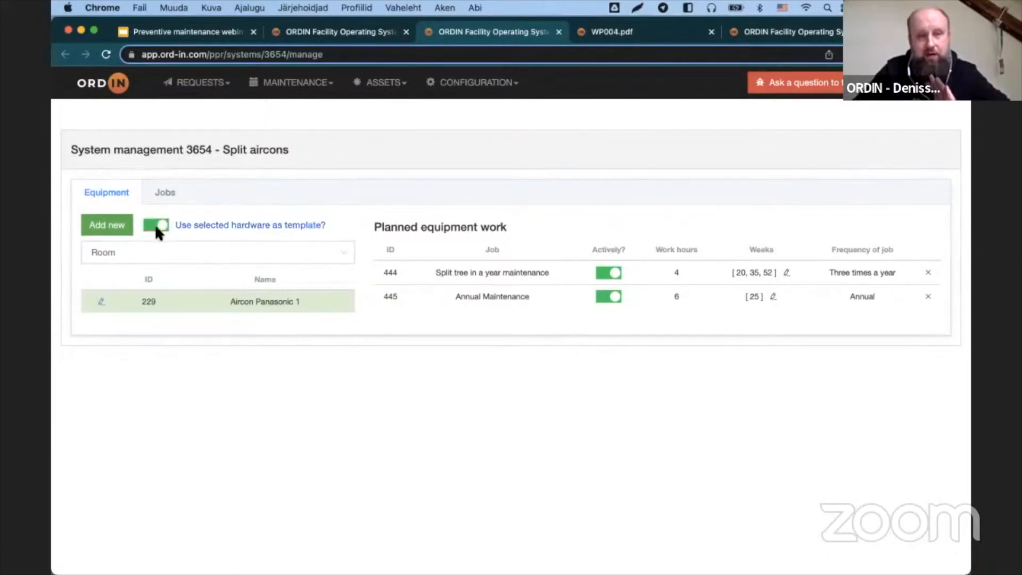
left_click_drag(314, 304, 215, 301)
key("super+c")
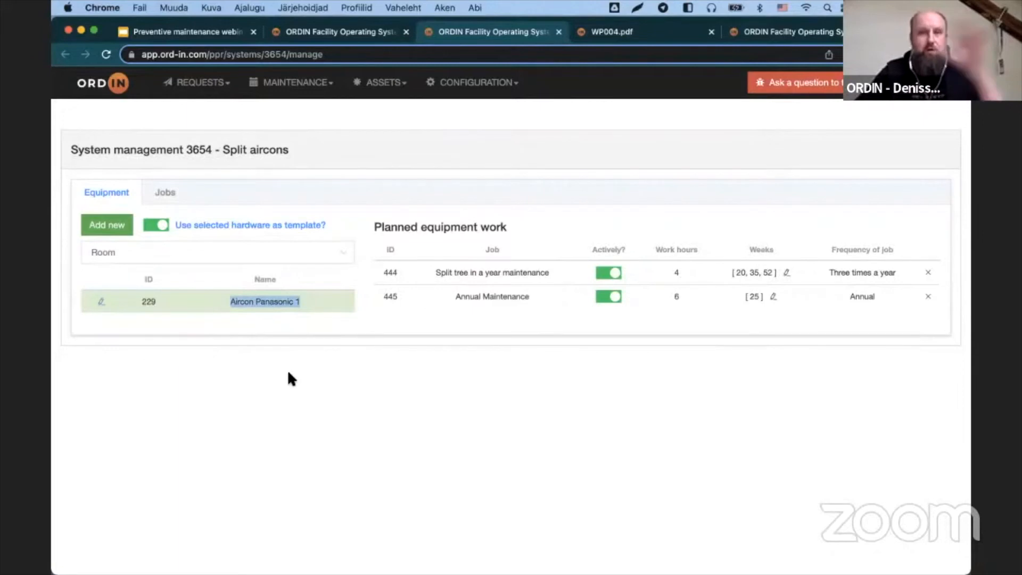
Step: Add new hardware with the copied name as identification and "Office 206 ~ 1st Floor ~ ORDIN Office" as premises, and save it
left_click(107, 224)
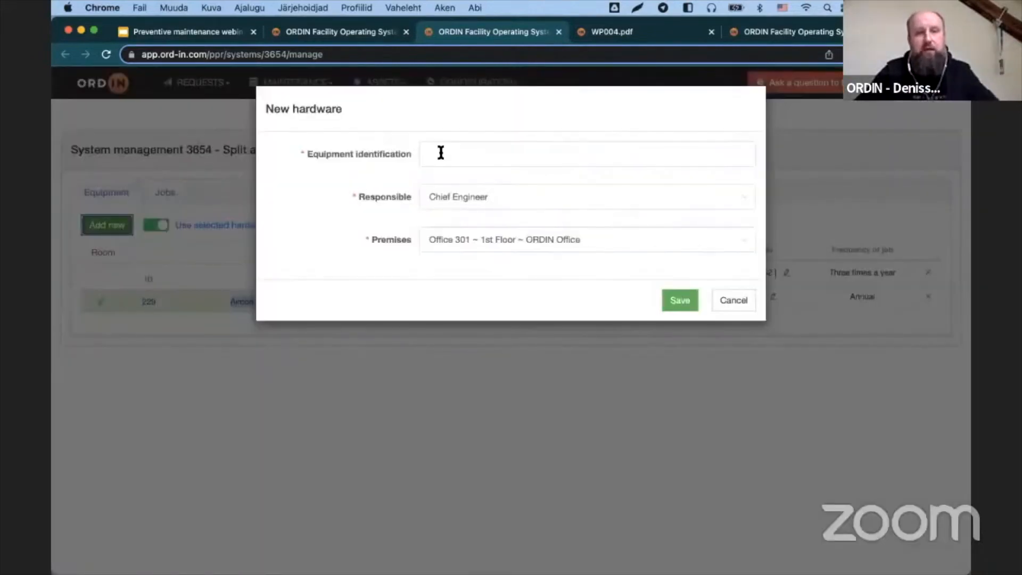
left_click(442, 154)
key("super+v")
left_click(500, 250)
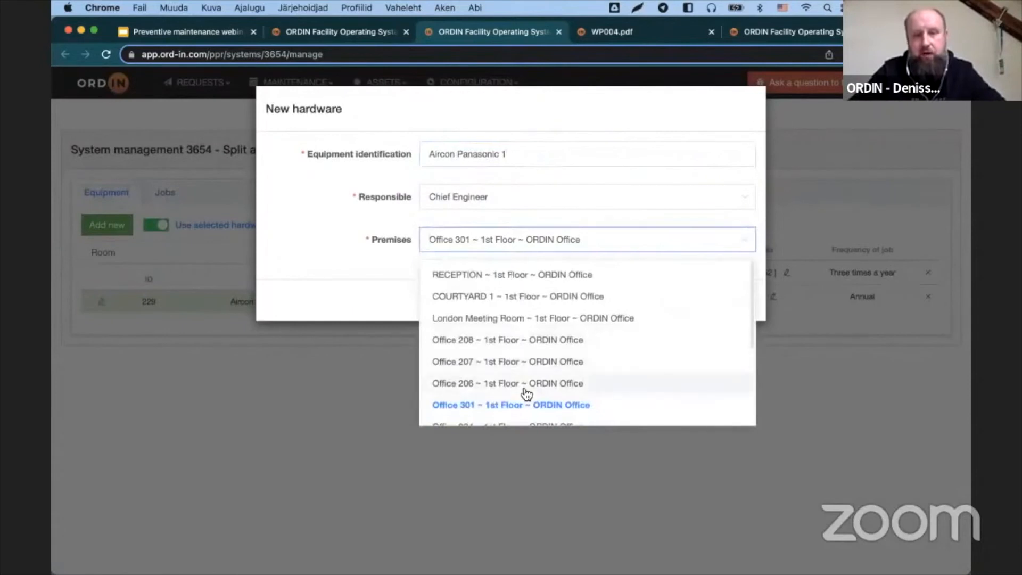
left_click(459, 385)
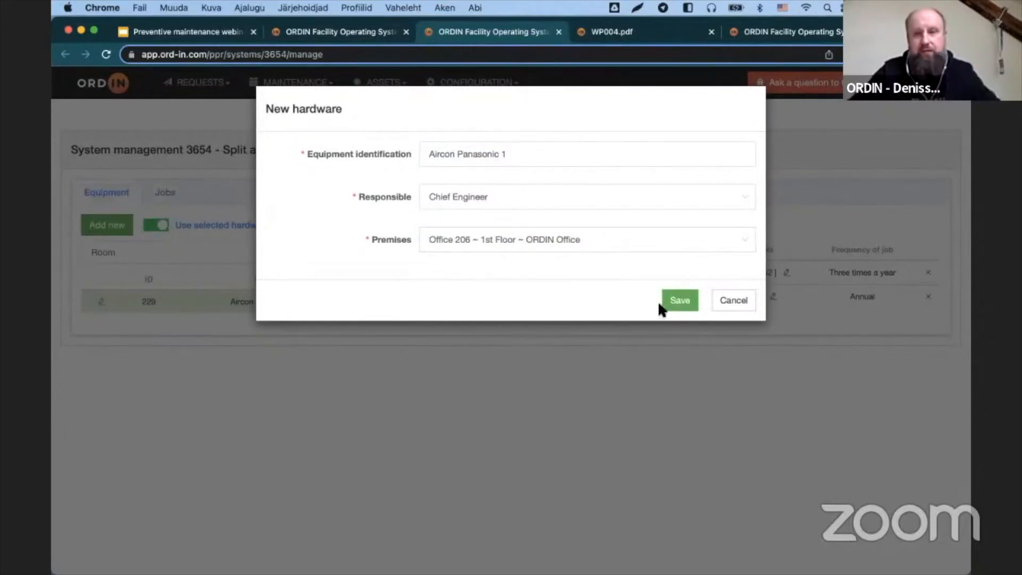
left_click(678, 300)
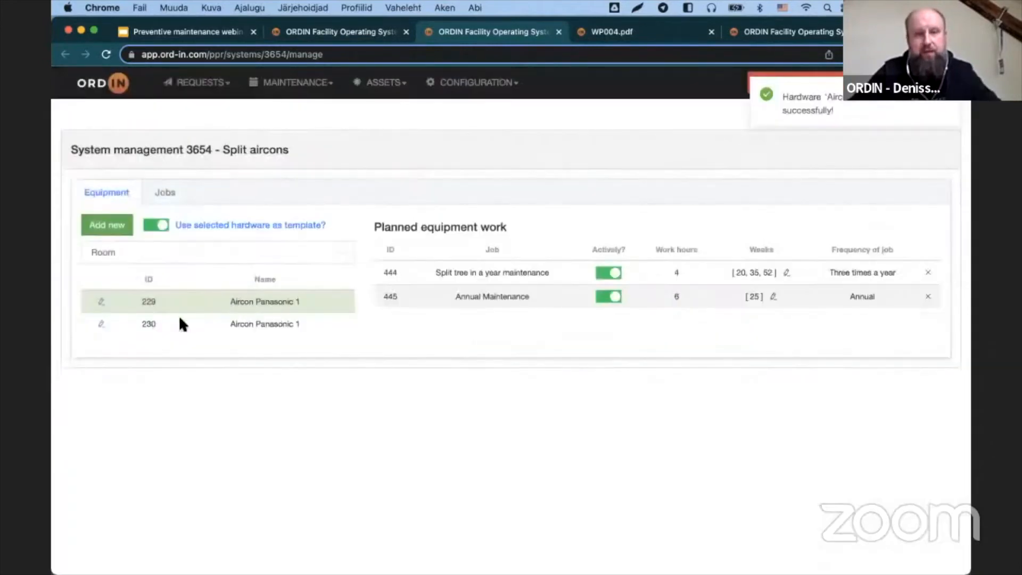
Step: Rename the newly added equipment in Office 206 to "Aircon Panasonic 2" and save the record
left_click(117, 324)
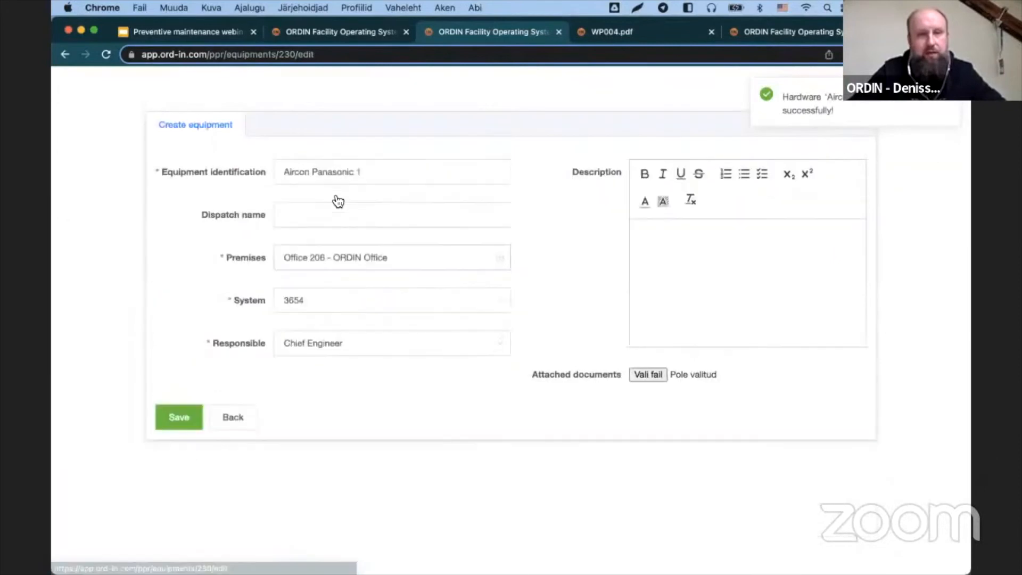
left_click(360, 165)
key("BackSpace")
type("2")
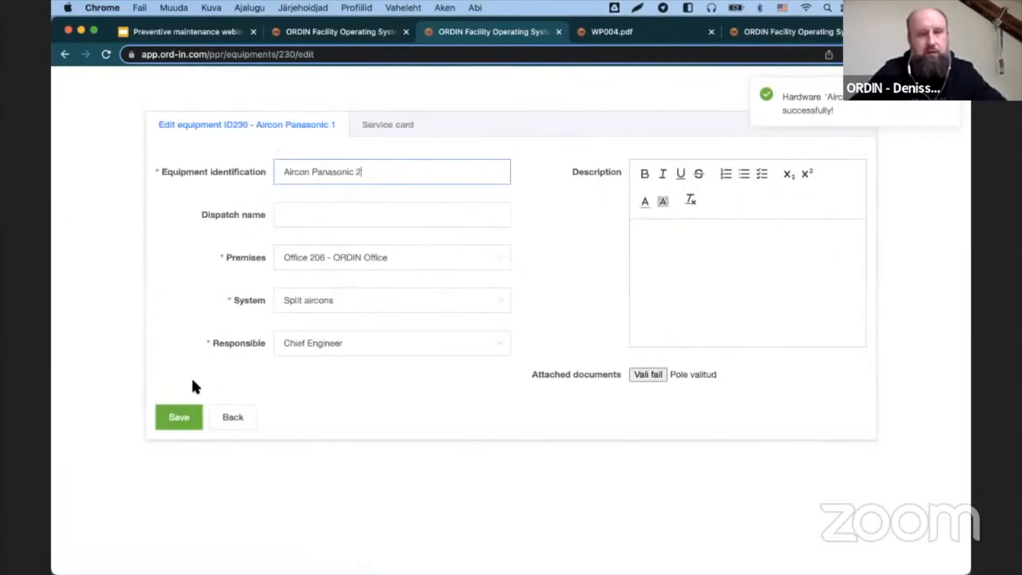
left_click(169, 418)
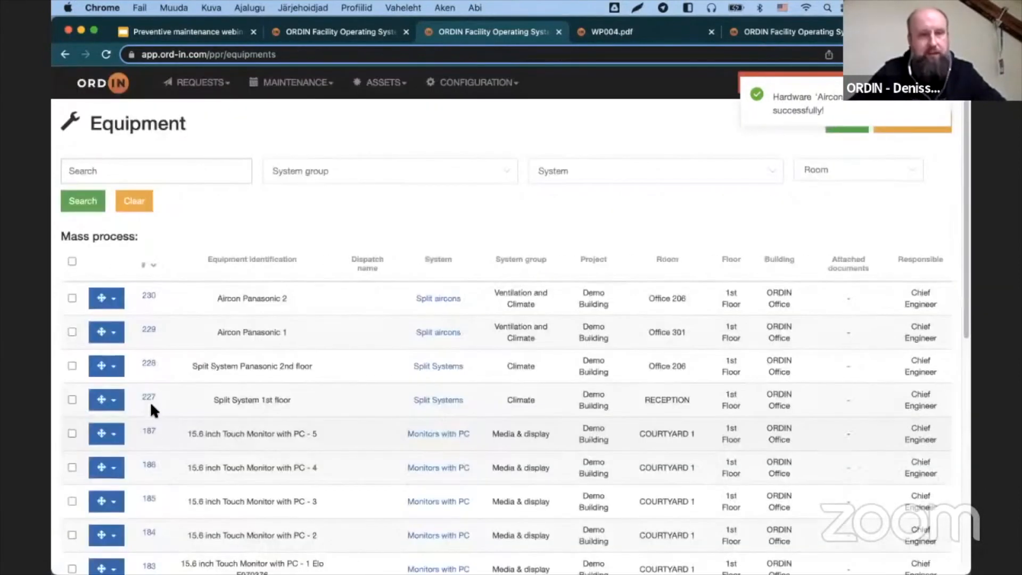
Step: Return to the Split aircons management page from the equipment list and select Aircon Panasonic 2 there
left_click_drag(247, 333, 333, 368)
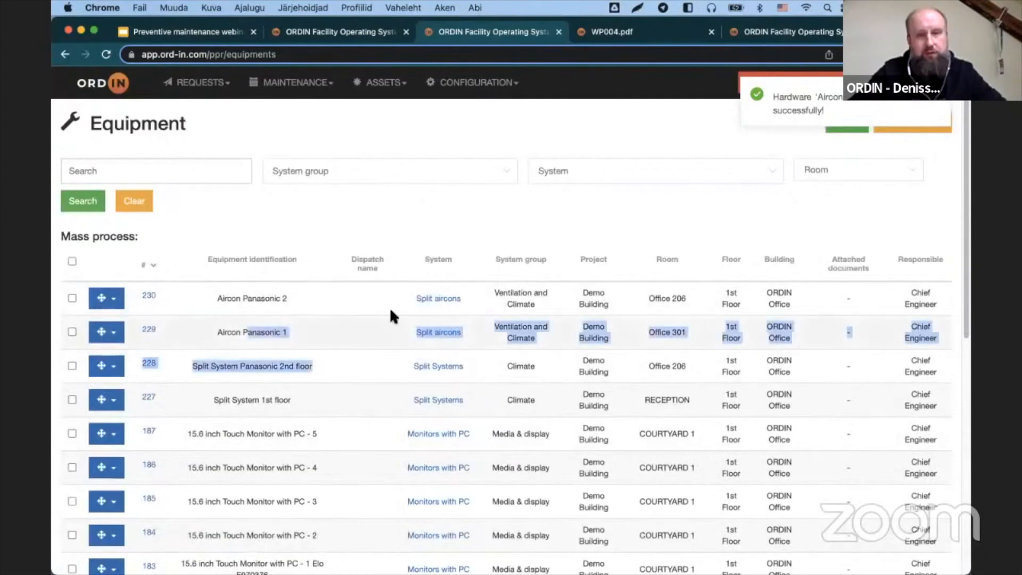
left_click(400, 306)
left_click(450, 298)
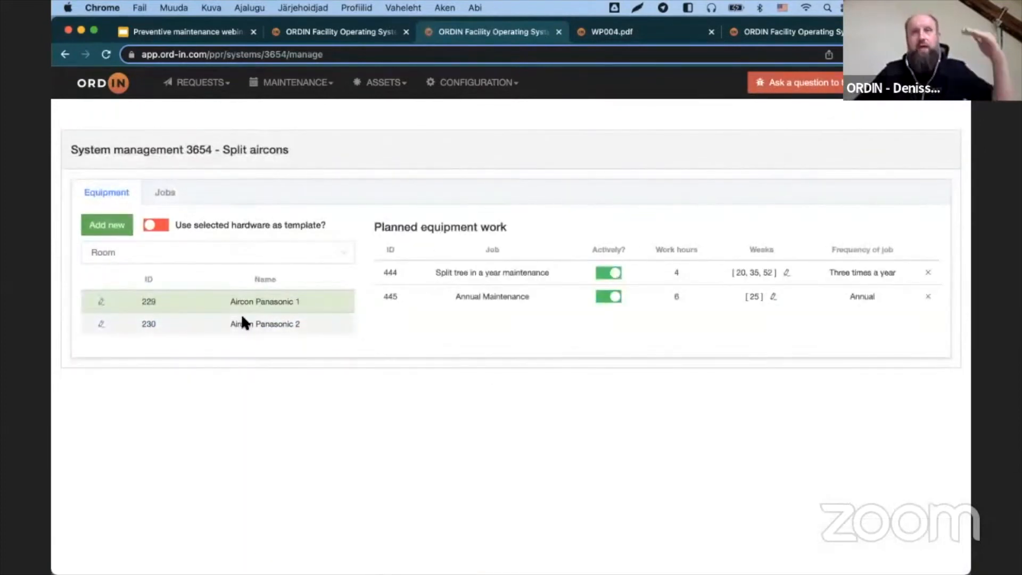
left_click(261, 324)
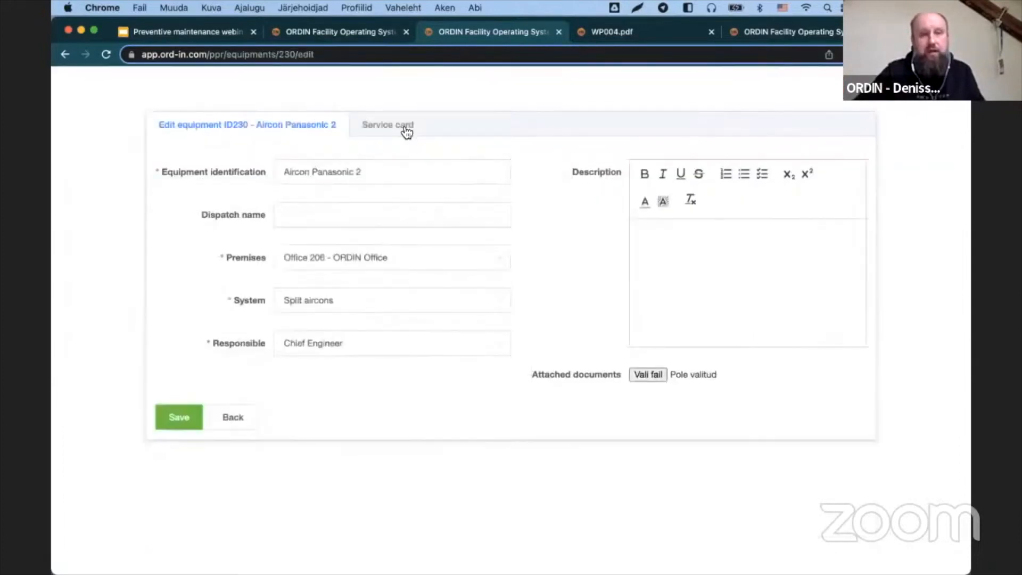
Step: Open the service card of Aircon Panasonic 2 and expand its technical details and components sections
left_click(405, 130)
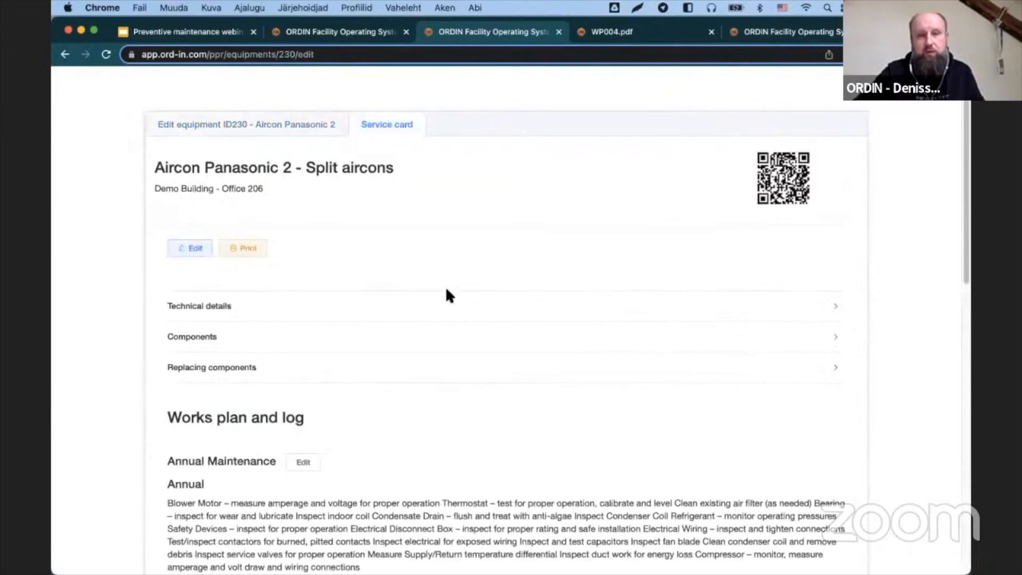
left_click(190, 303)
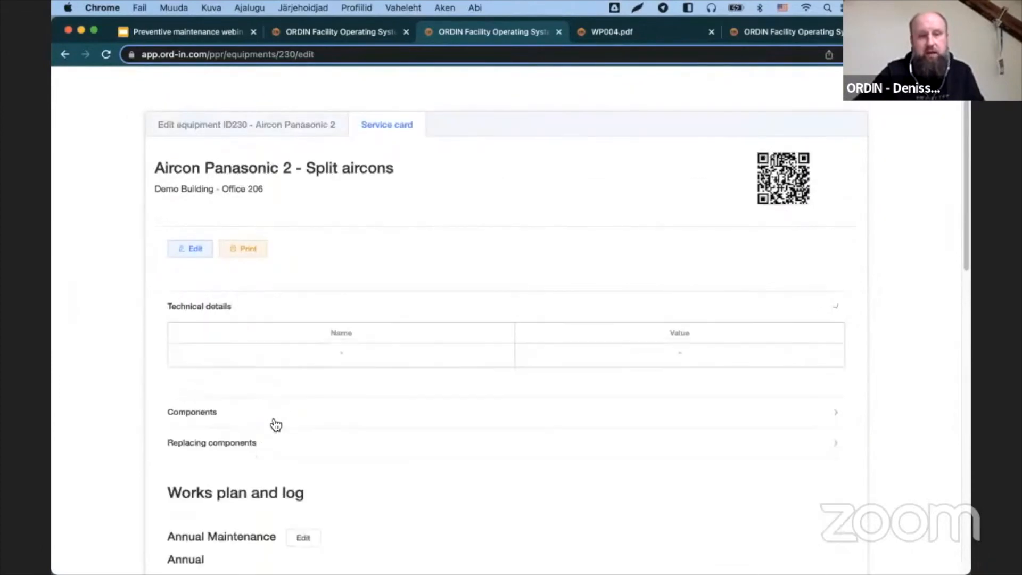
left_click(272, 412)
Step: Examine the service card's works plan, including planned dates and responsible role, and return to the system management page
scroll(388, 334, "down", 15)
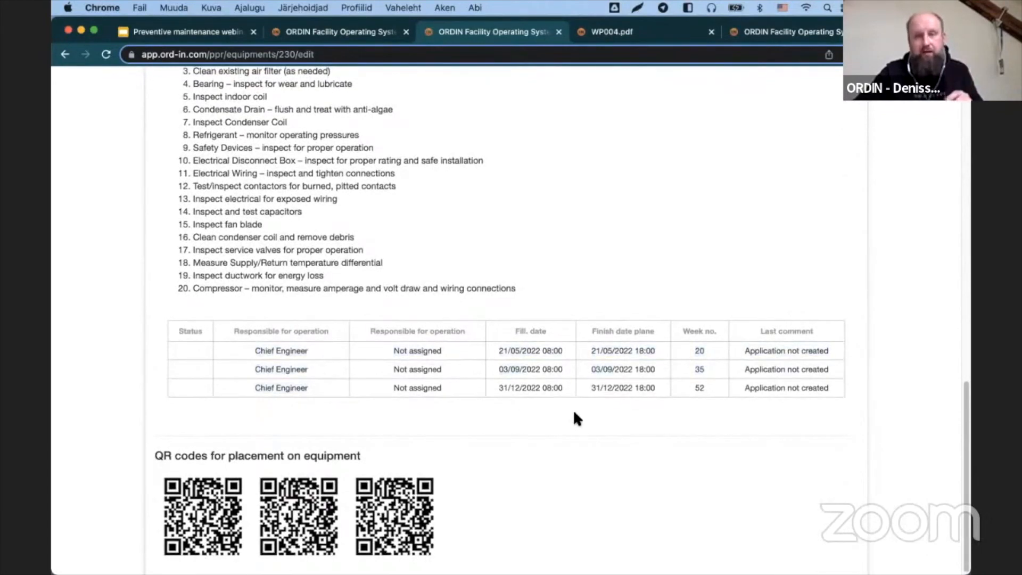
triple_click(500, 350)
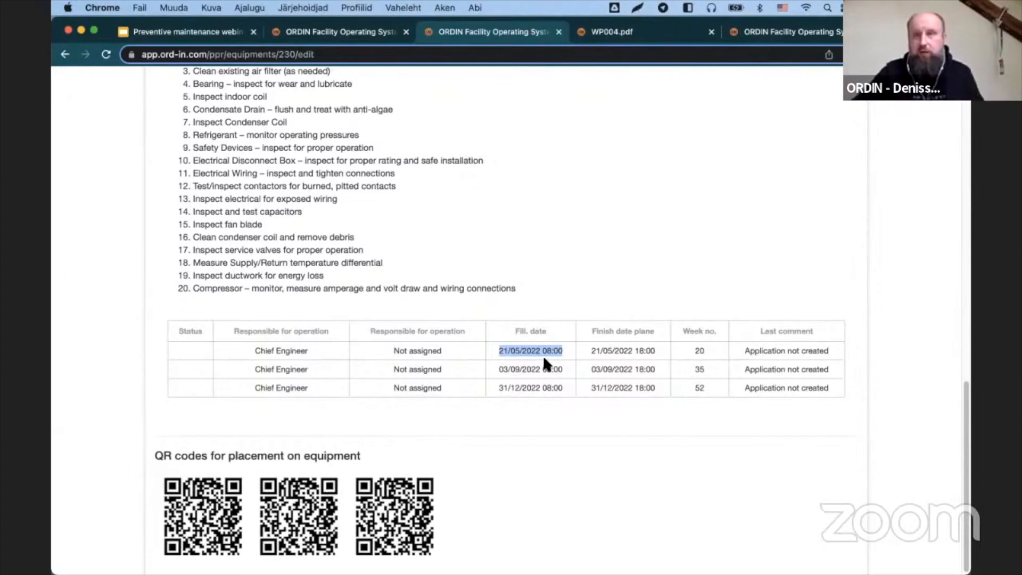
left_click_drag(249, 350, 341, 351)
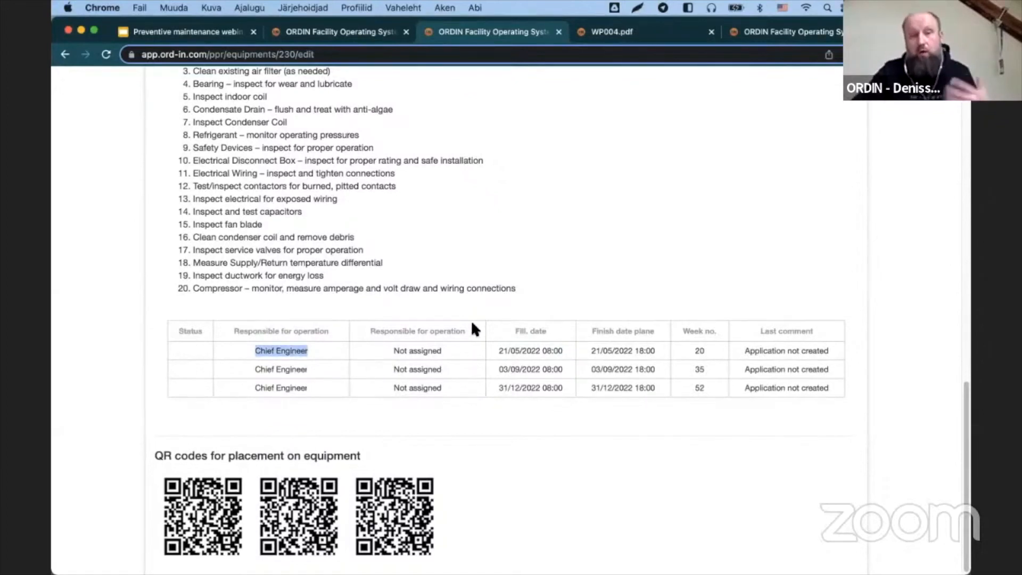
scroll(472, 319, "up", 15)
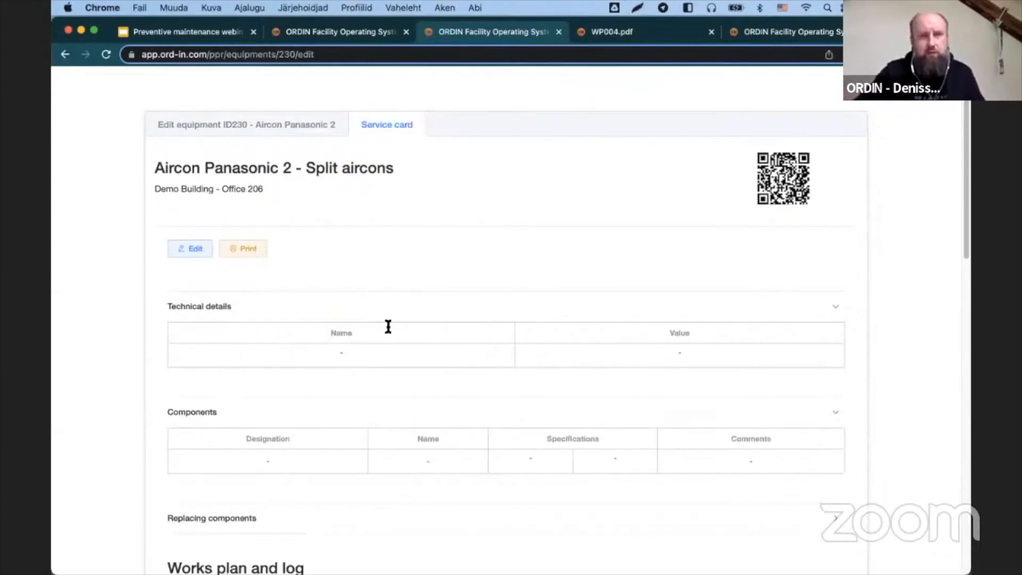
scroll(421, 437, "down", 15)
left_click(63, 54)
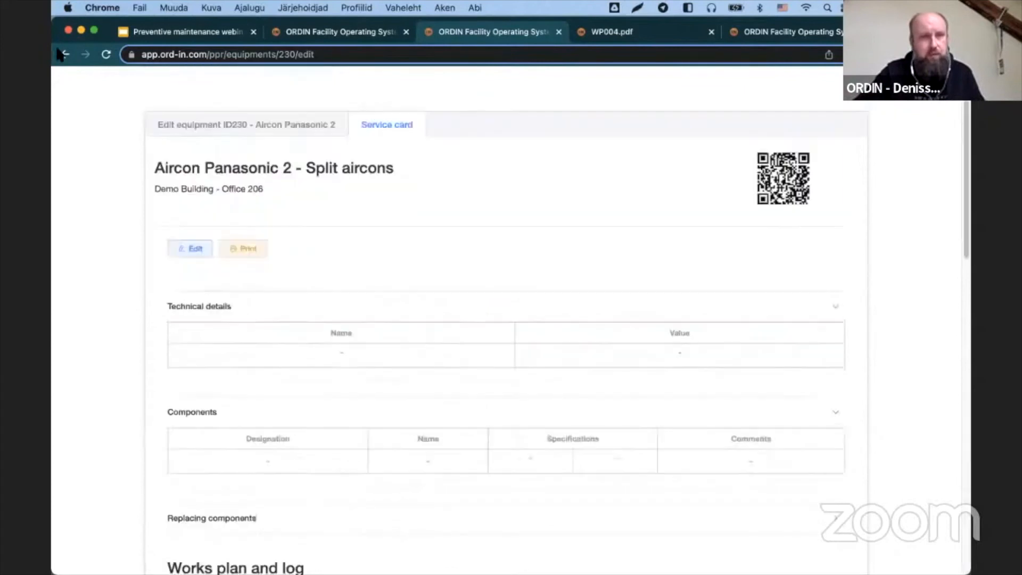
left_click(63, 54)
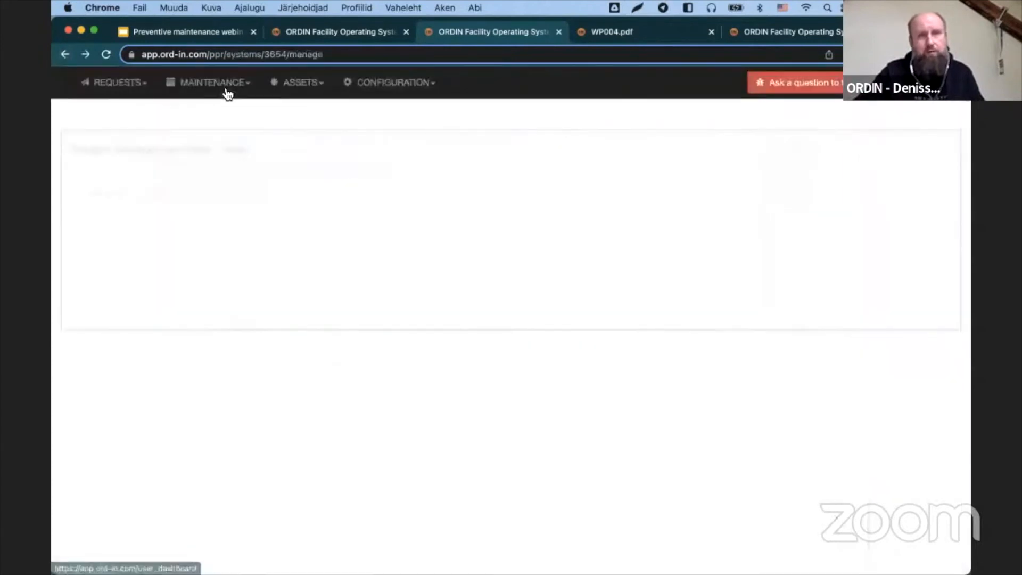
Step: Open the maintenance schedule and drill down through Demo Building and Ventilation and Climate to the Split aircons equipment
mouse_move(284, 81)
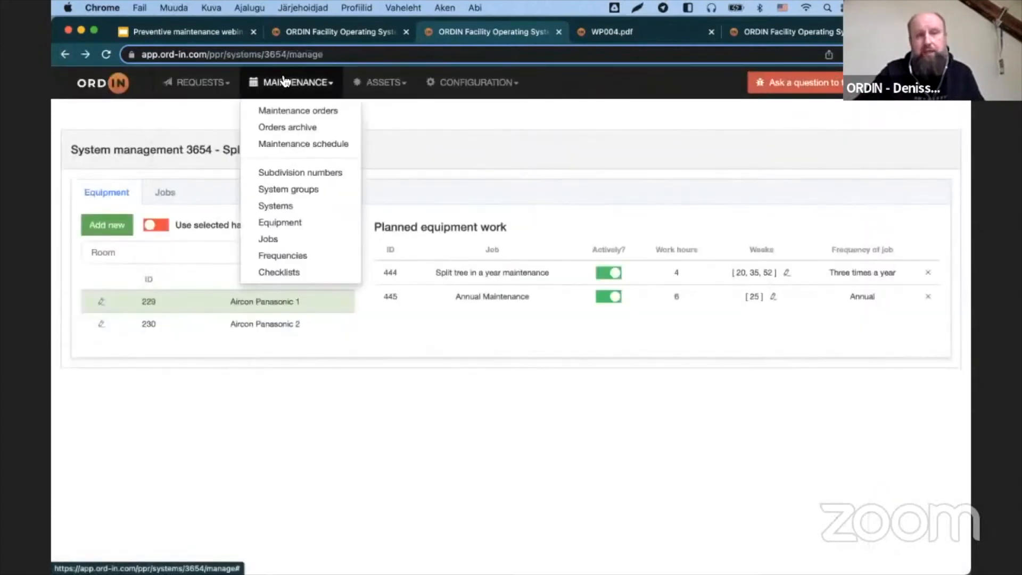
left_click(302, 144)
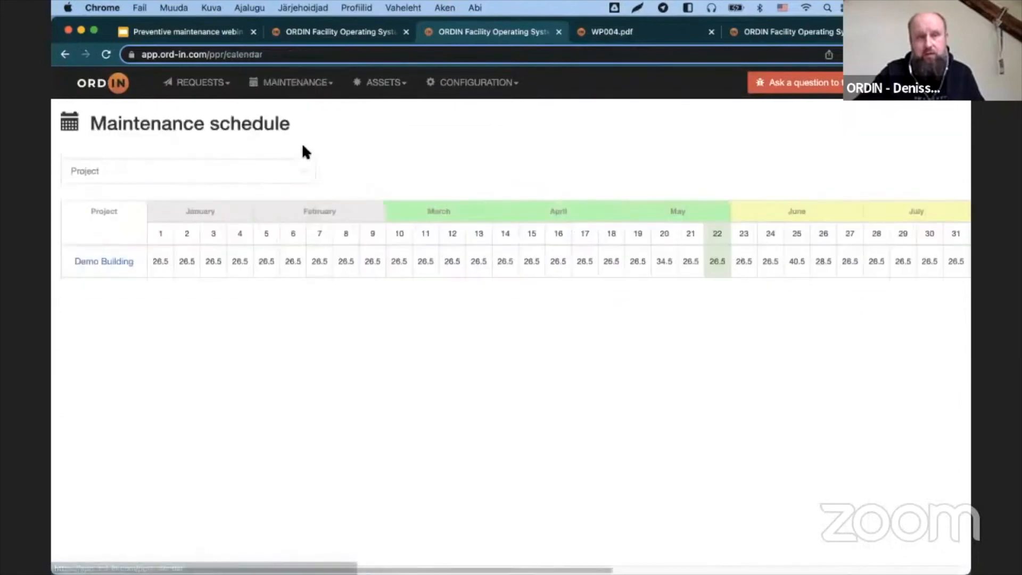
left_click(121, 258)
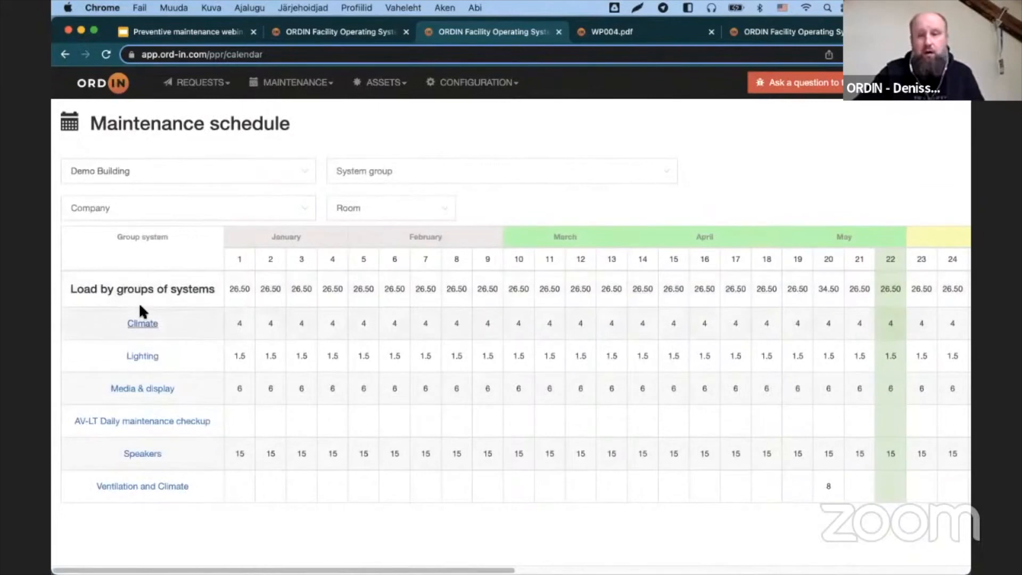
left_click(148, 489)
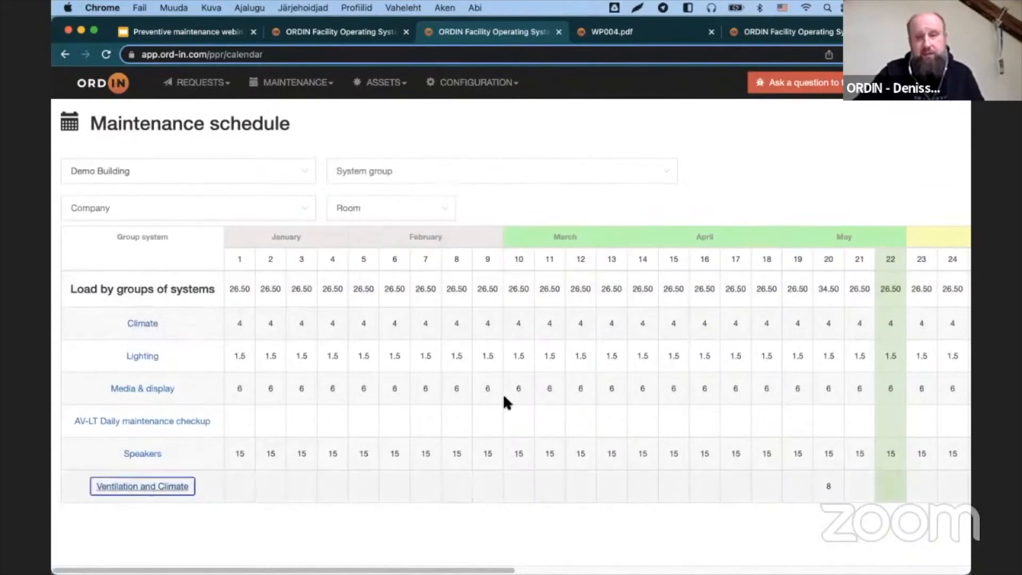
left_click(121, 358)
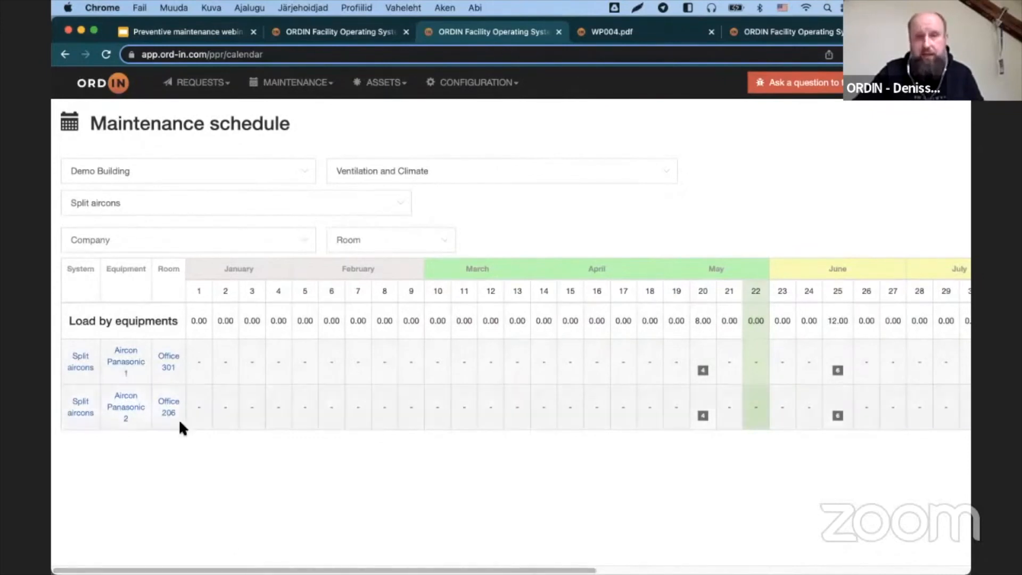
Step: Look through the maintenance schedule's system group, system and room filters
left_click(429, 169)
left_click(249, 208)
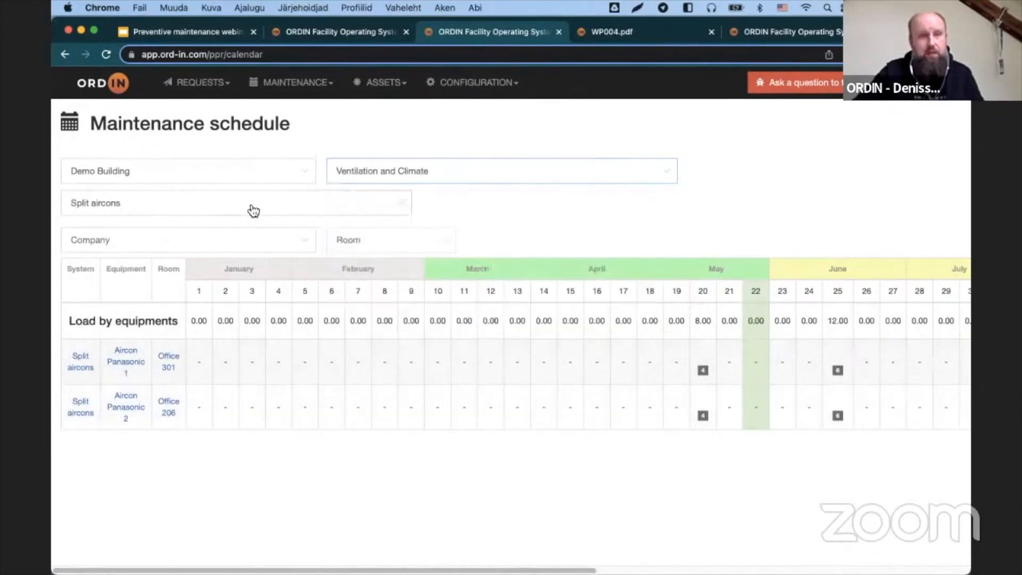
left_click(479, 204)
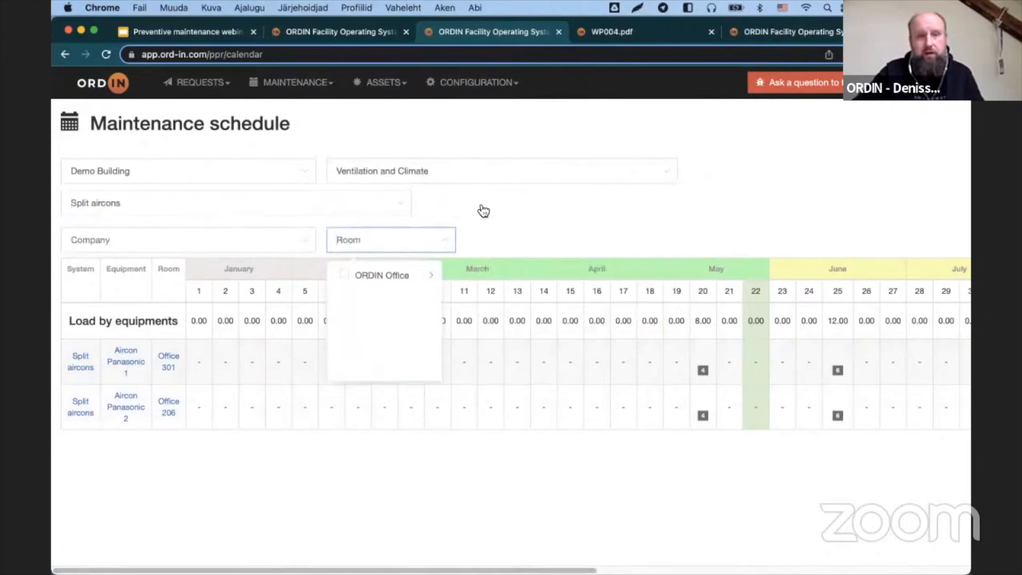
Step: Close the schedule's filter lists and examine the planned jobs of both Panasonic aircons across all weeks of the year
left_click(312, 241)
left_click(206, 168)
left_click(426, 166)
left_click(429, 137)
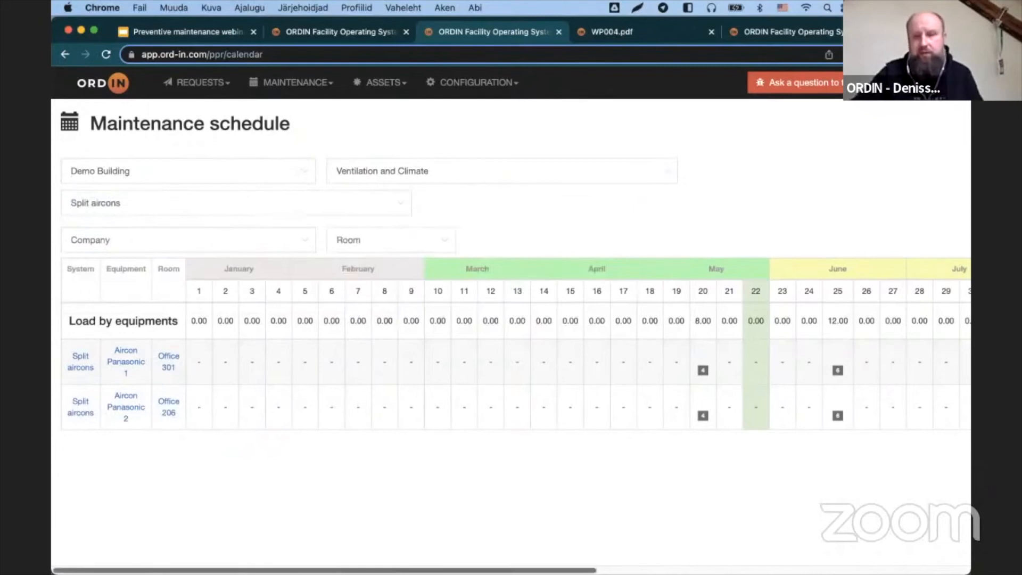
scroll(511, 343, "right", 10)
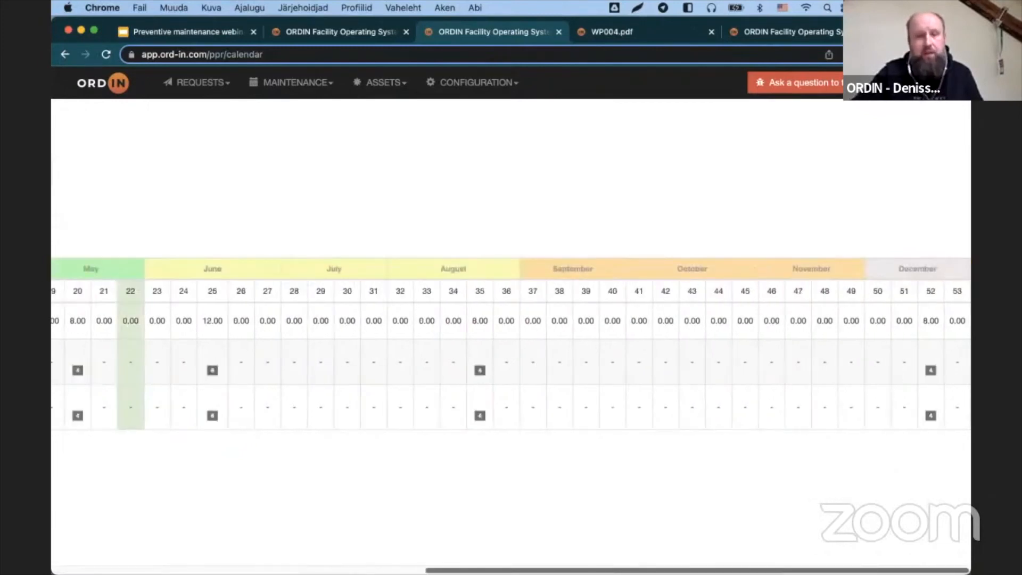
scroll(379, 515, "left", 10)
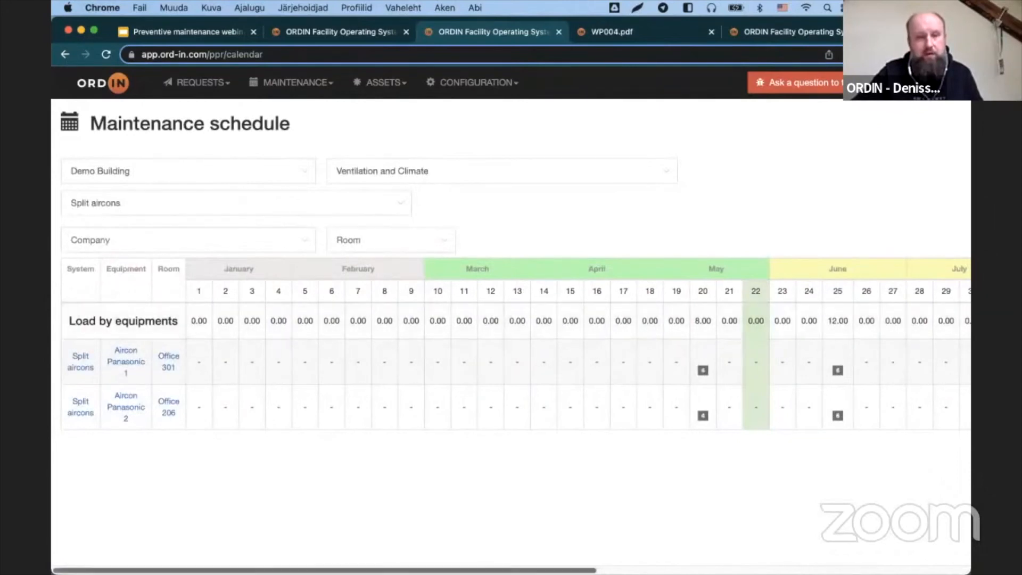
scroll(932, 336, "right", 10)
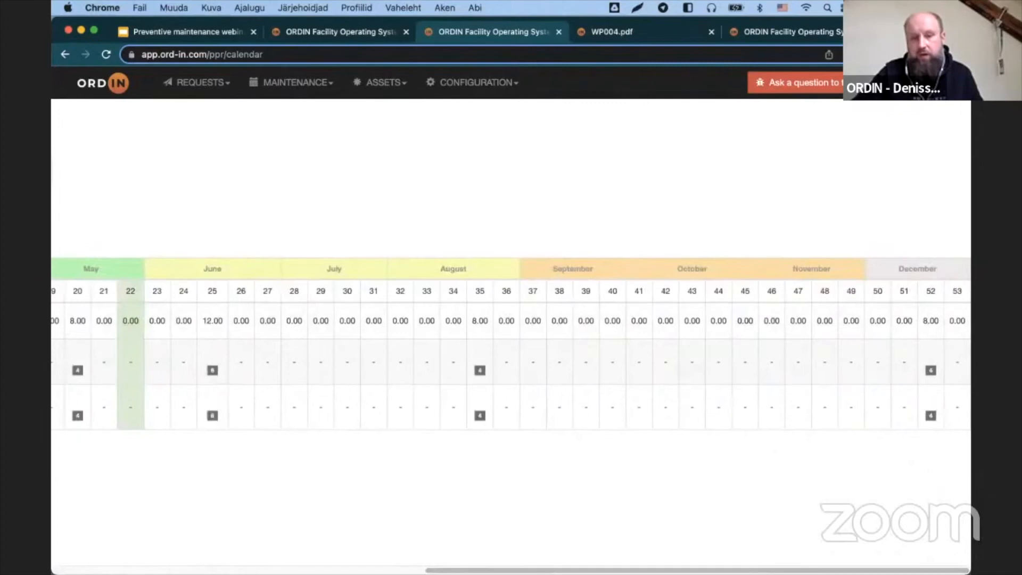
scroll(224, 532, "left", 10)
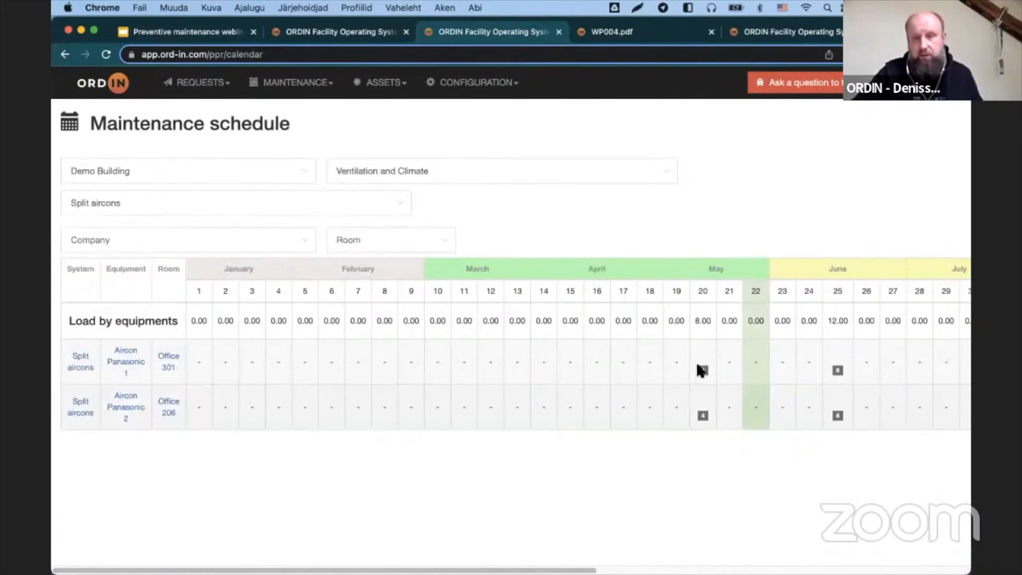
Step: Check the job planned for Aircon Panasonic 1 in week 20 and the equipment load in weeks 20 and 25
mouse_move(703, 367)
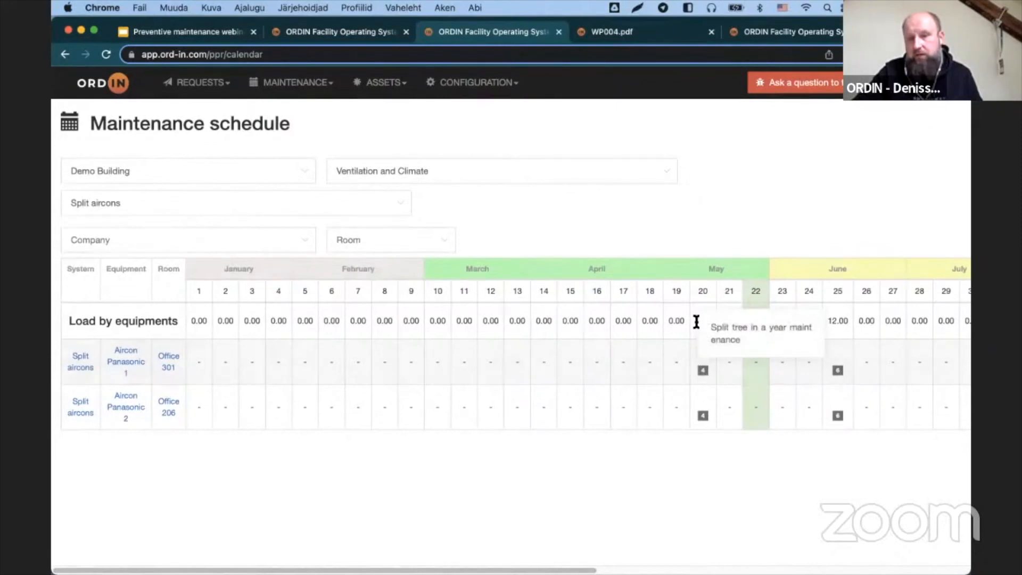
double_click(712, 331)
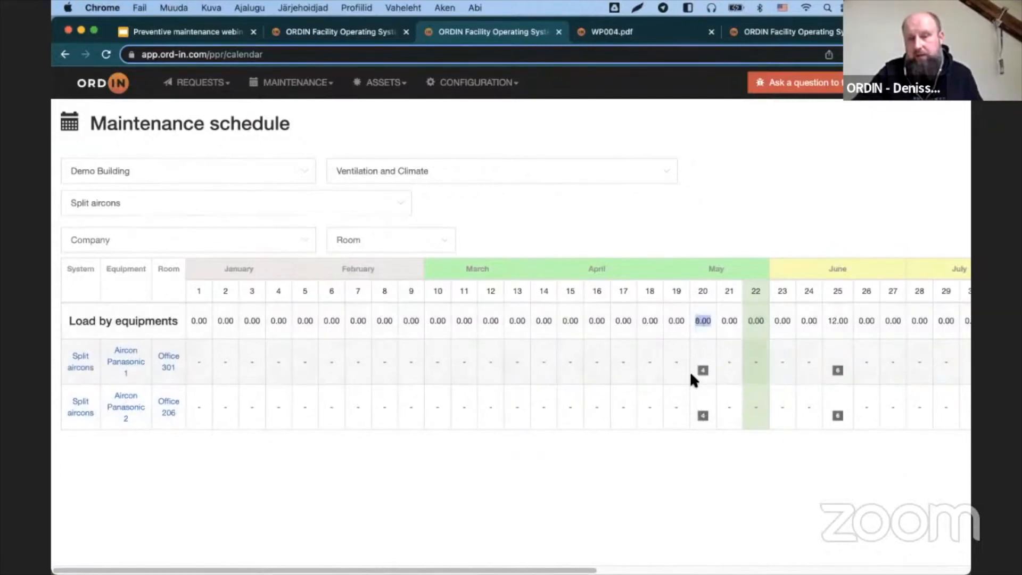
left_click_drag(885, 321, 836, 322)
double_click(837, 321)
Step: Move the Annual Maintenance job of Aircon Panasonic 1 from week 25 to week 26 and review the weekly equipment load
scroll(703, 373, "right", 5)
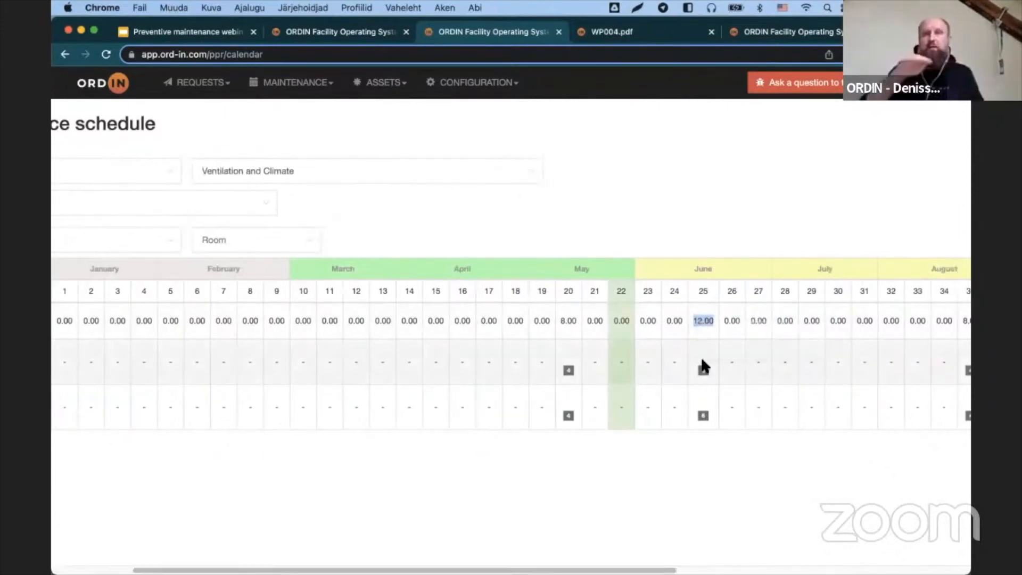
left_click(741, 340)
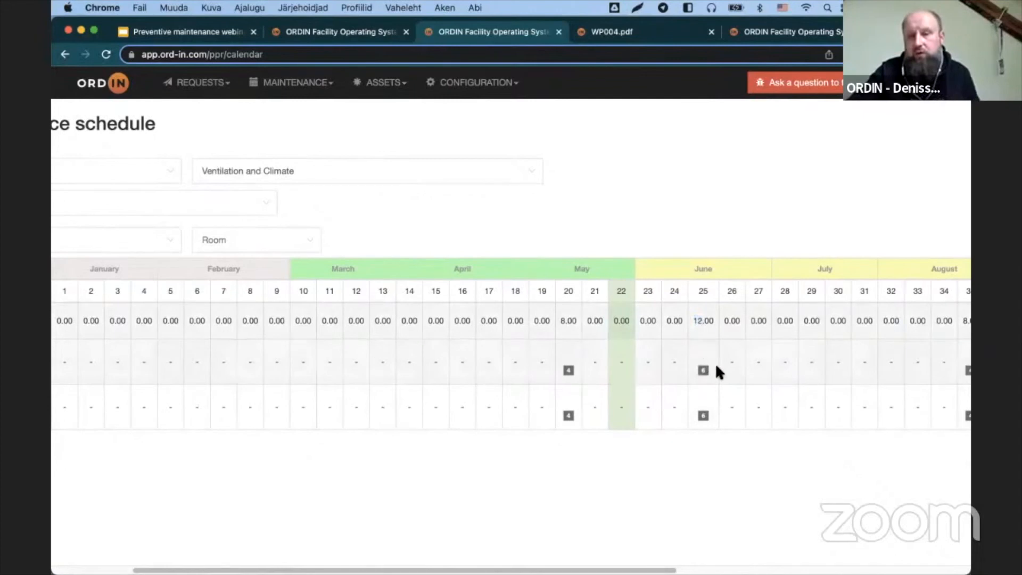
mouse_move(703, 372)
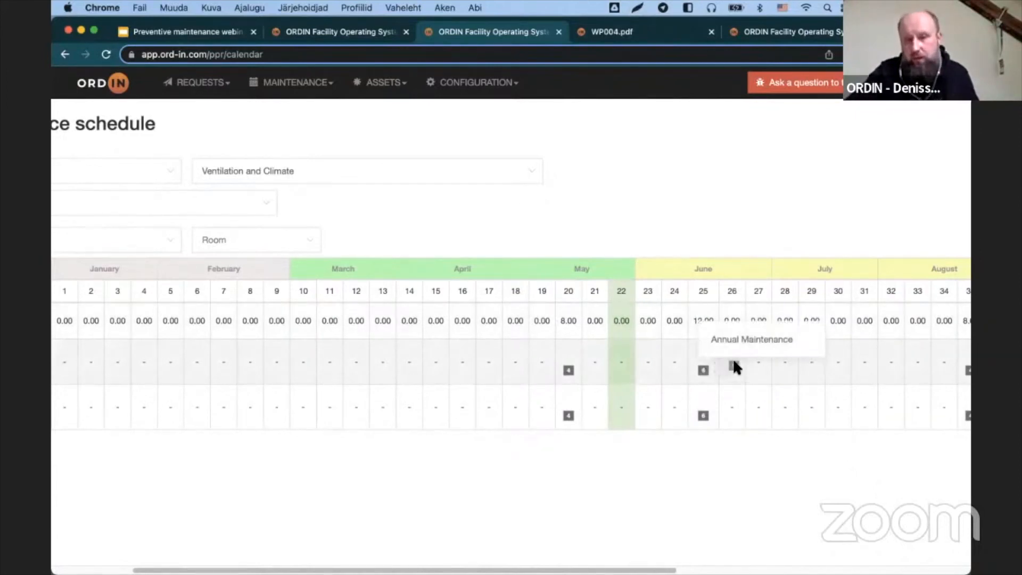
left_click_drag(732, 366, 730, 365)
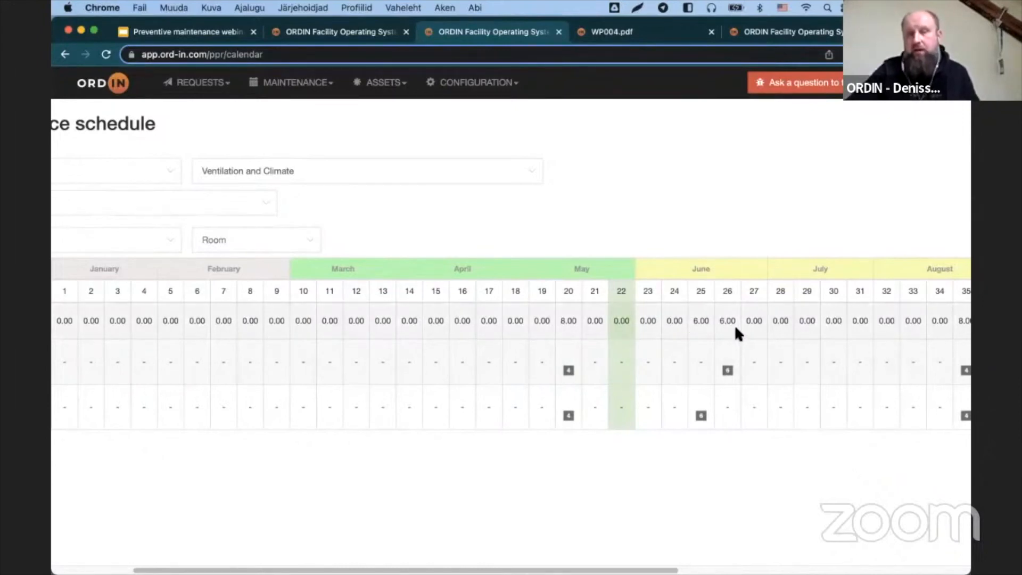
left_click_drag(886, 319, 538, 315)
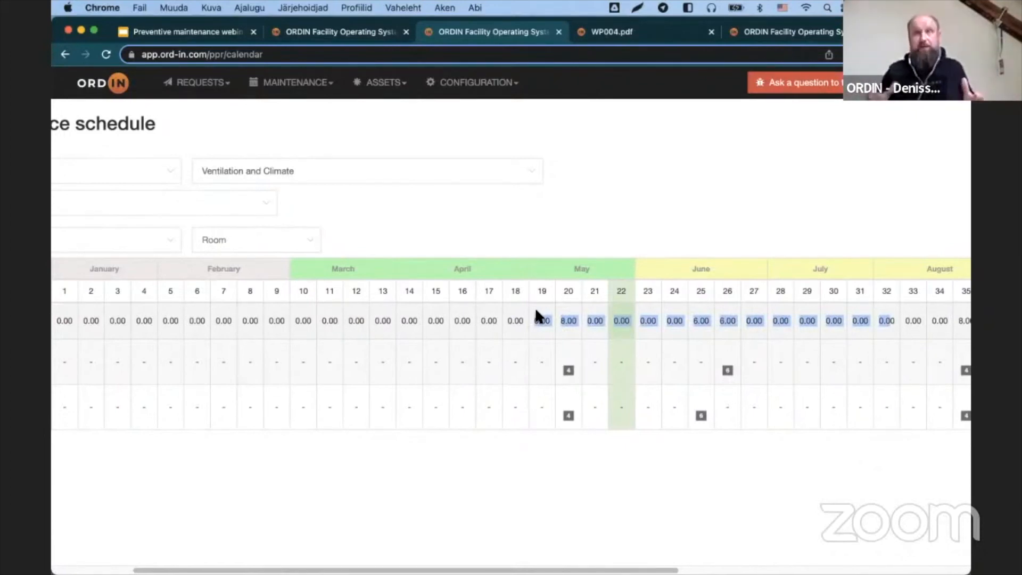
left_click(509, 495)
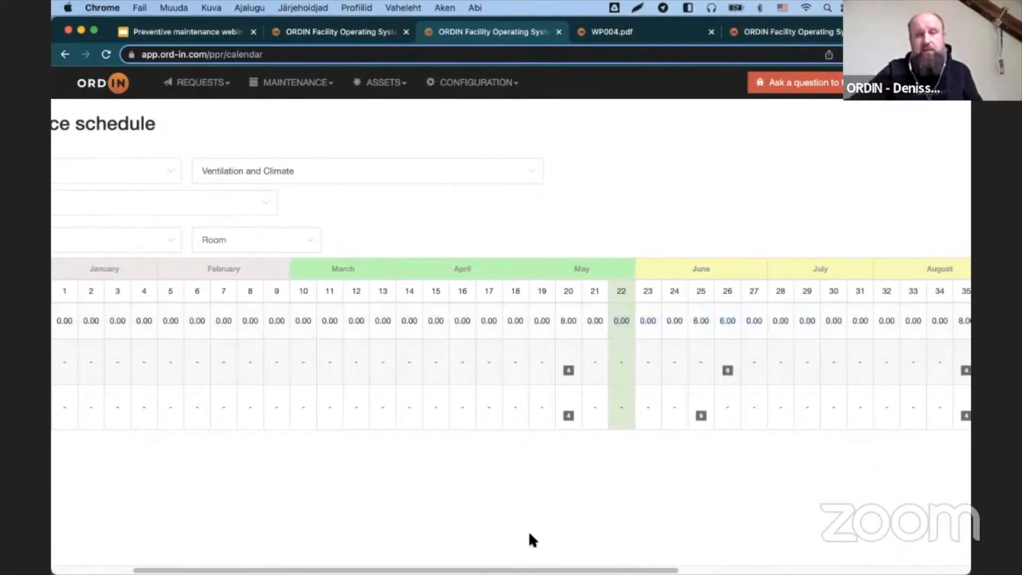
scroll(353, 503, "left", 5)
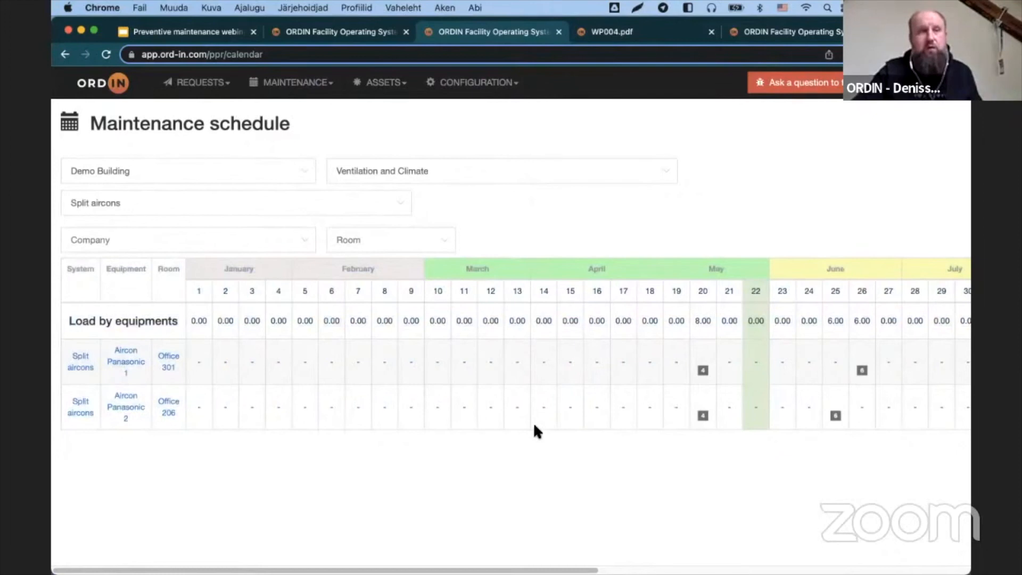
Step: View the system groups list and the frequency of work list with its week templates
left_click(320, 90)
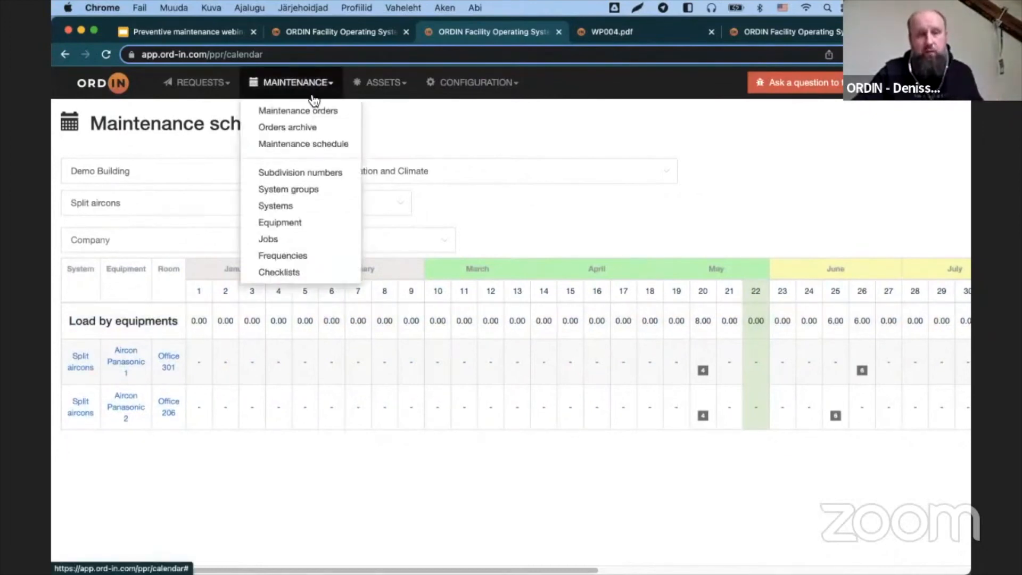
left_click(313, 189)
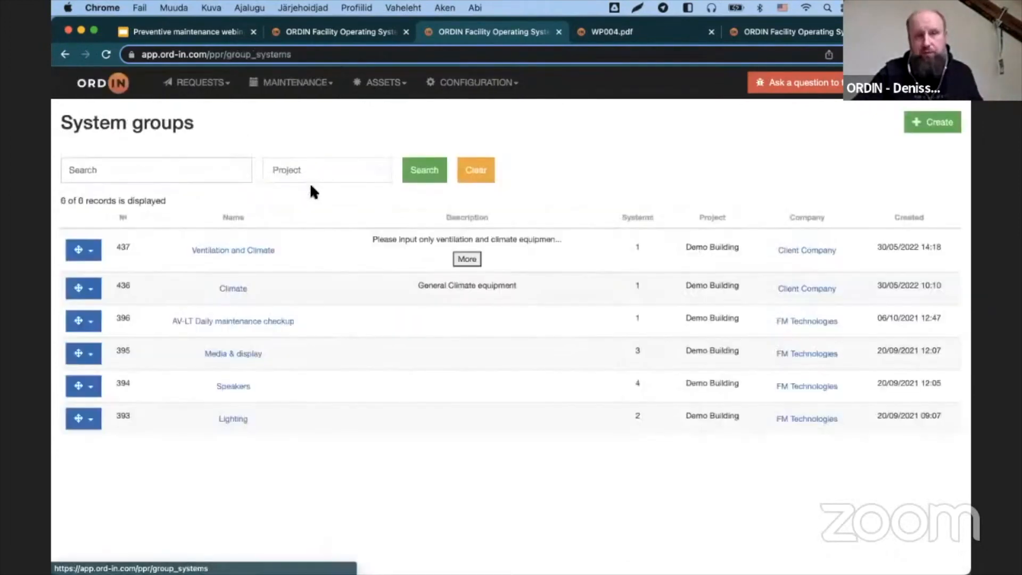
left_click(296, 82)
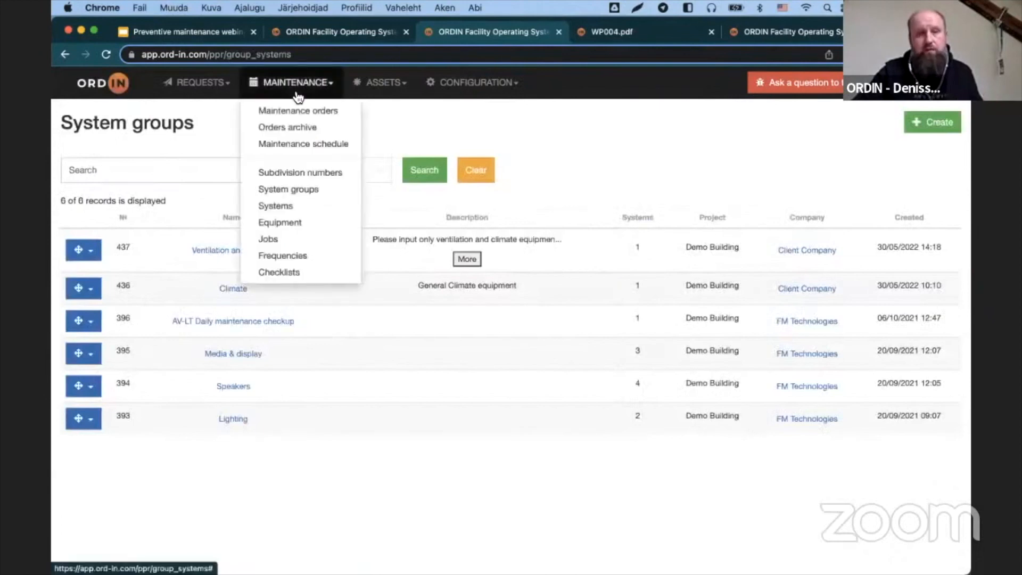
left_click(297, 257)
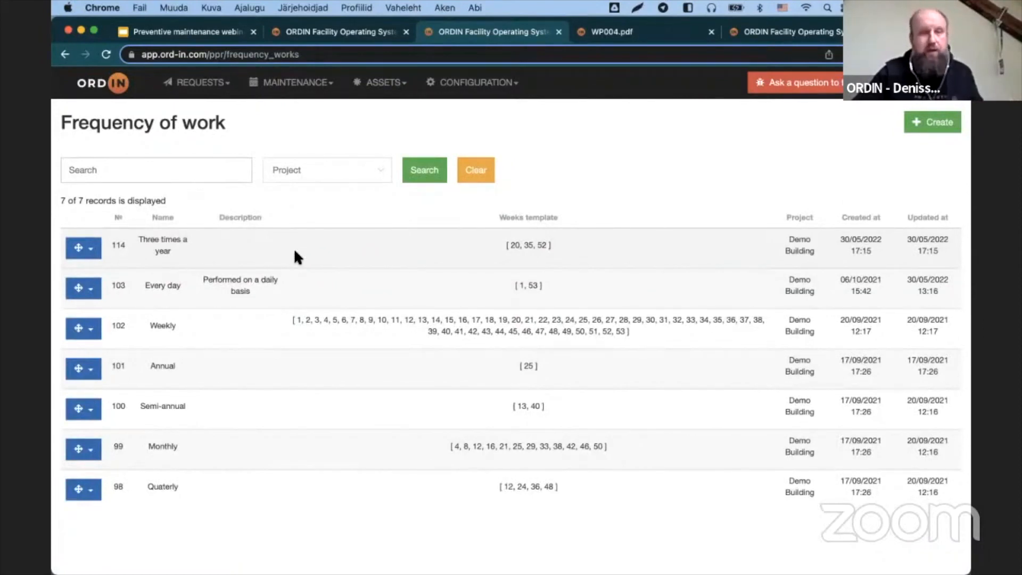
Step: Open the system management page of the Split aircons system from the systems list
left_click(276, 90)
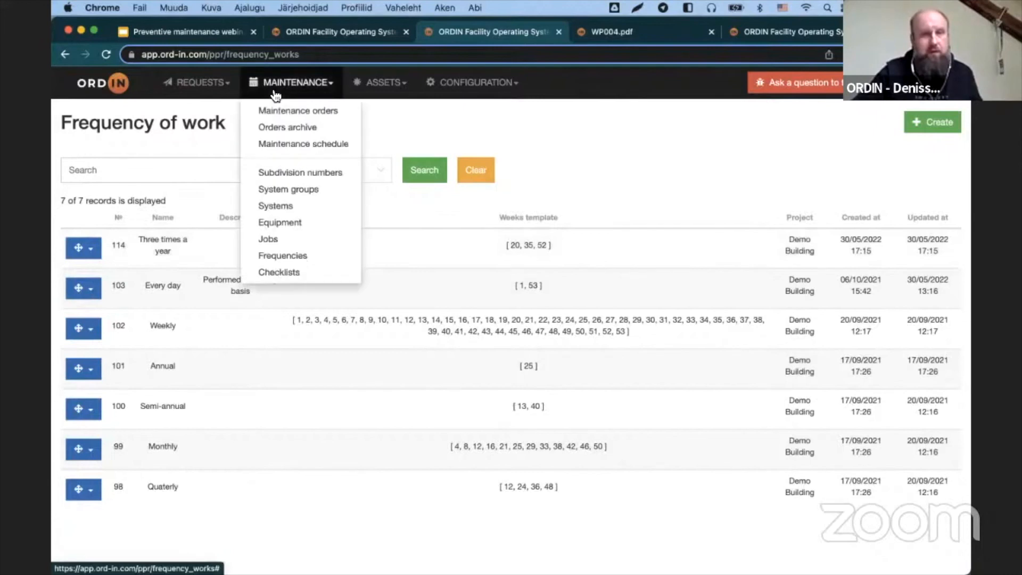
left_click(284, 207)
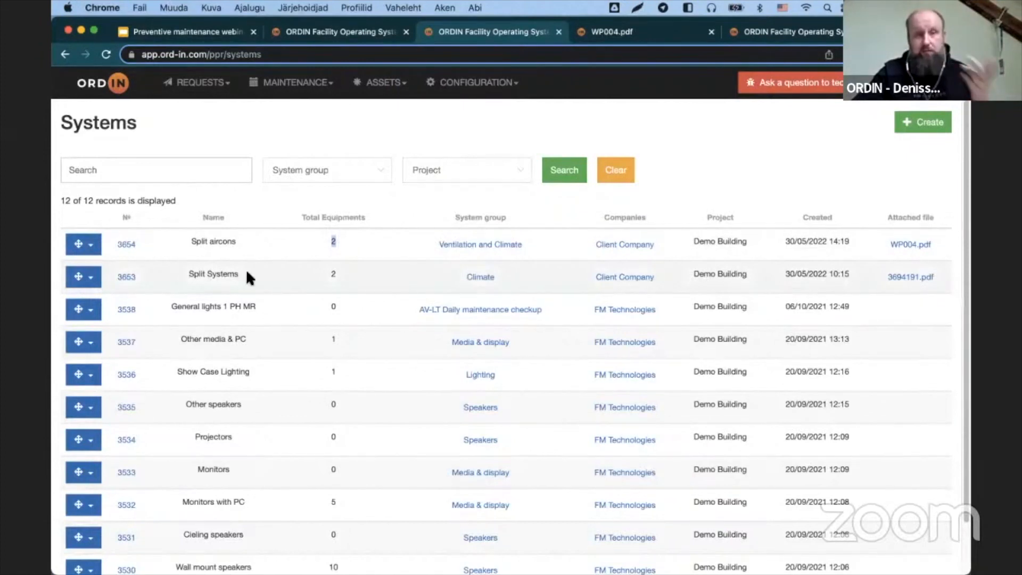
left_click(96, 247)
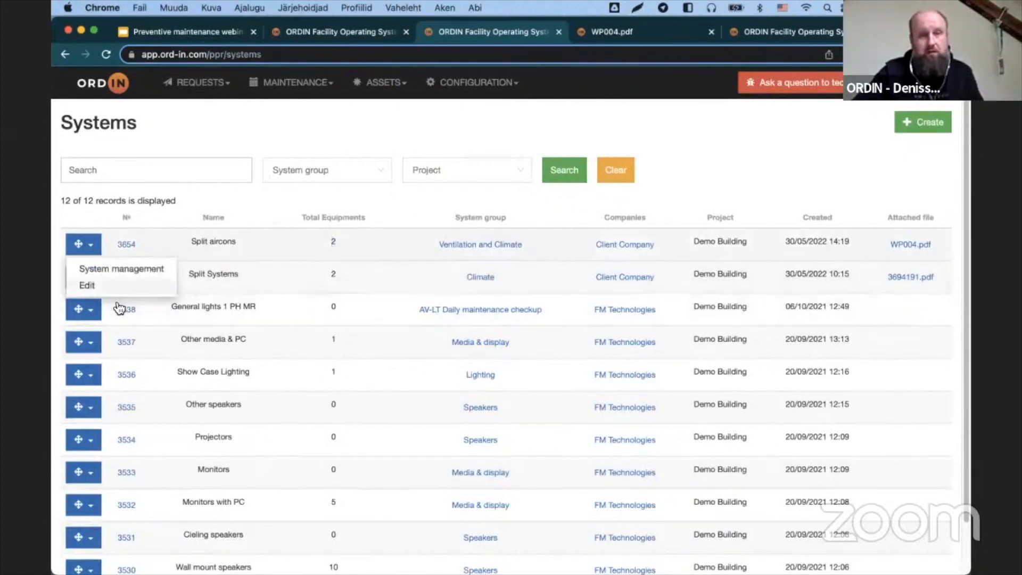
left_click(116, 268)
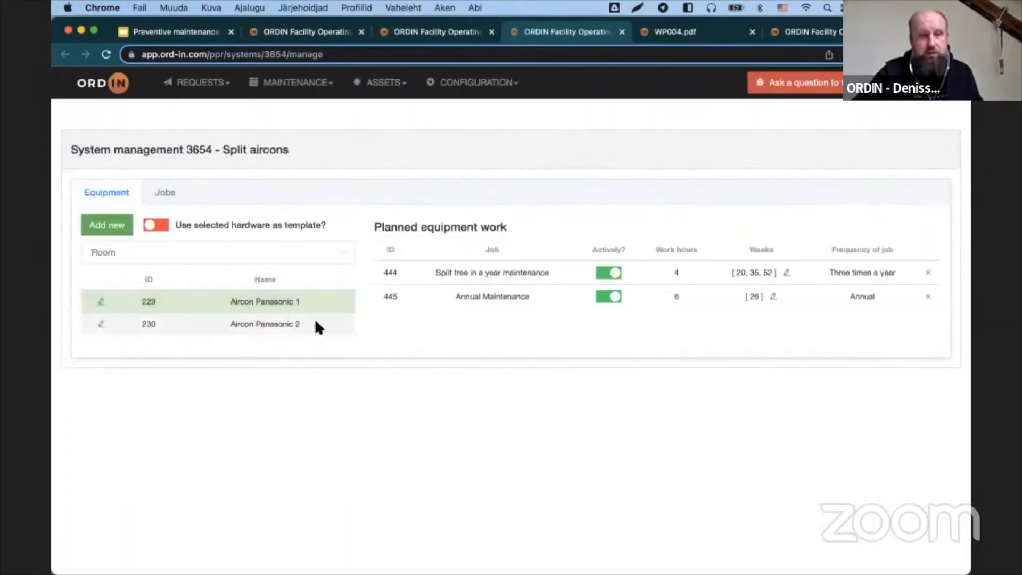
Step: Copy the equipment name Aircon Panasonic 2, and open its edit form and return without changes
triple_click(239, 322)
key("super+c")
left_click(104, 326)
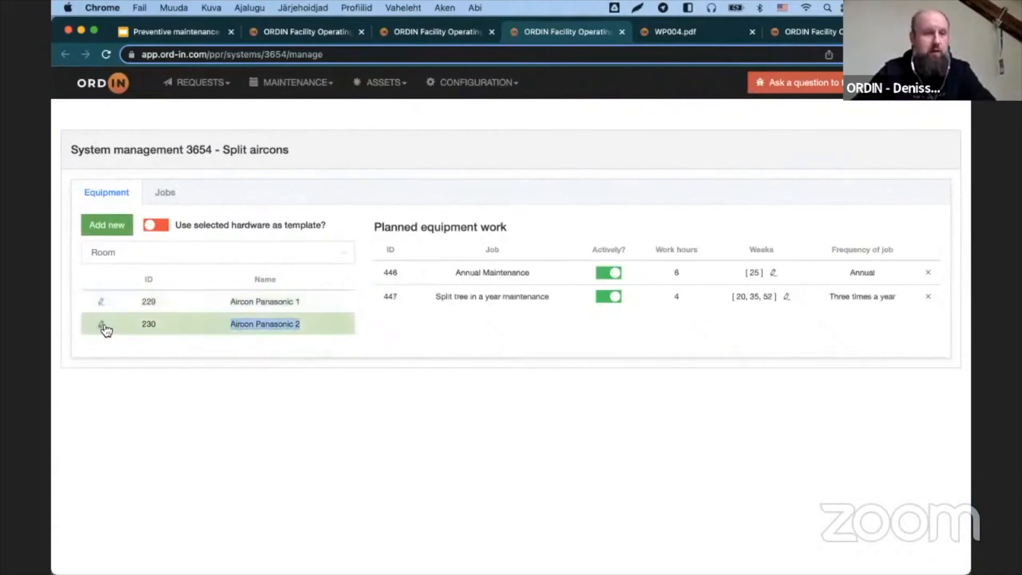
left_click(101, 325)
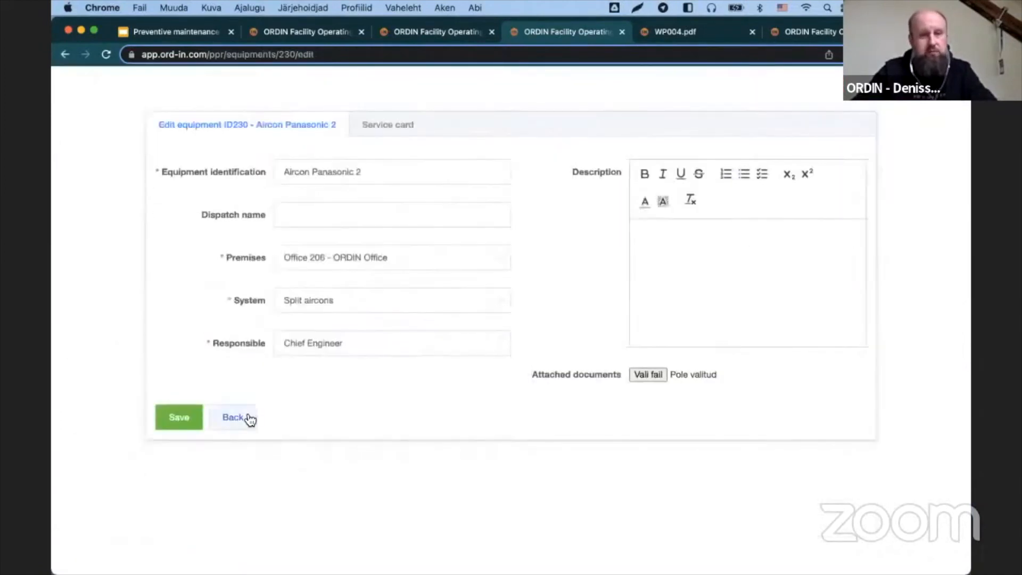
left_click(234, 417)
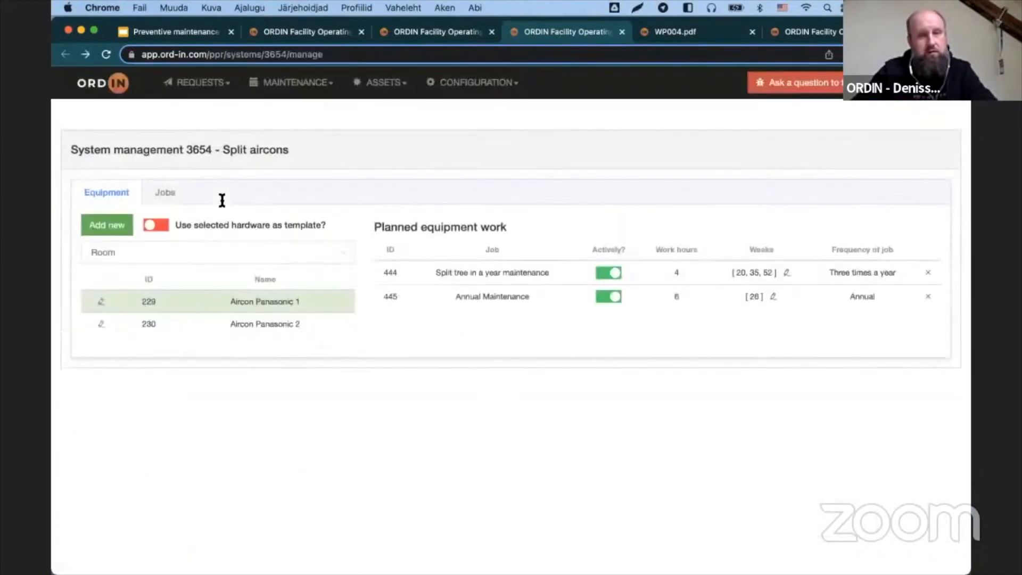
Step: Add the equipment Aircon Panasonic 3 using Aircon Panasonic 2 as the template, keeping Chief Engineer and Office 206, and save it
left_click(168, 225)
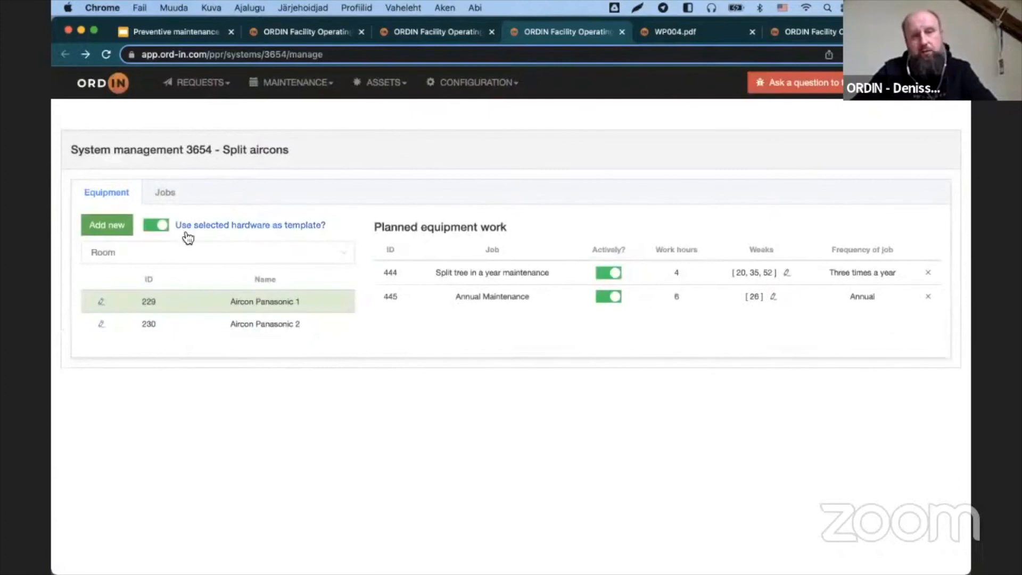
left_click(273, 326)
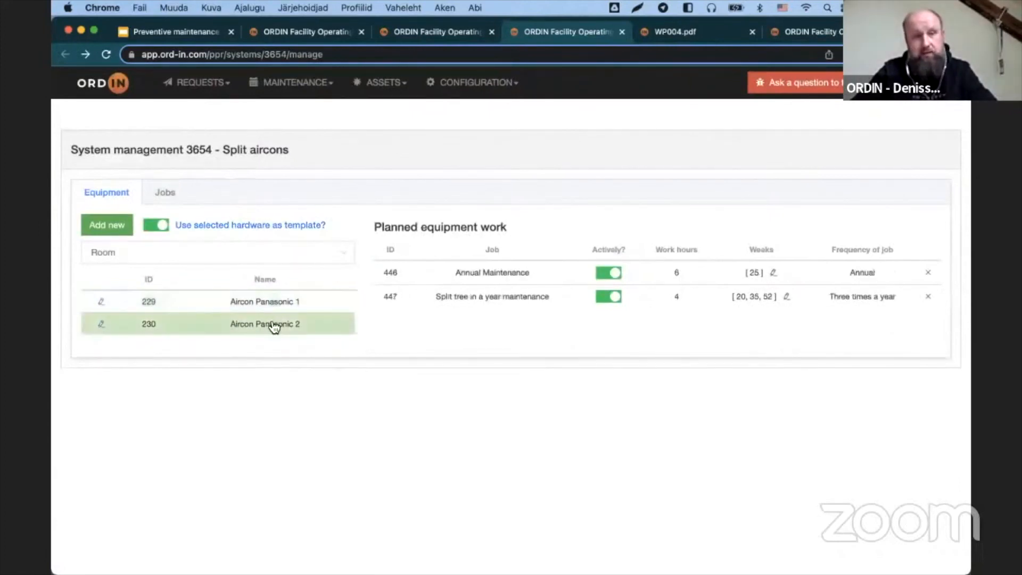
left_click(110, 230)
left_click(453, 154)
key("super+v")
key("BackSpace")
type("3")
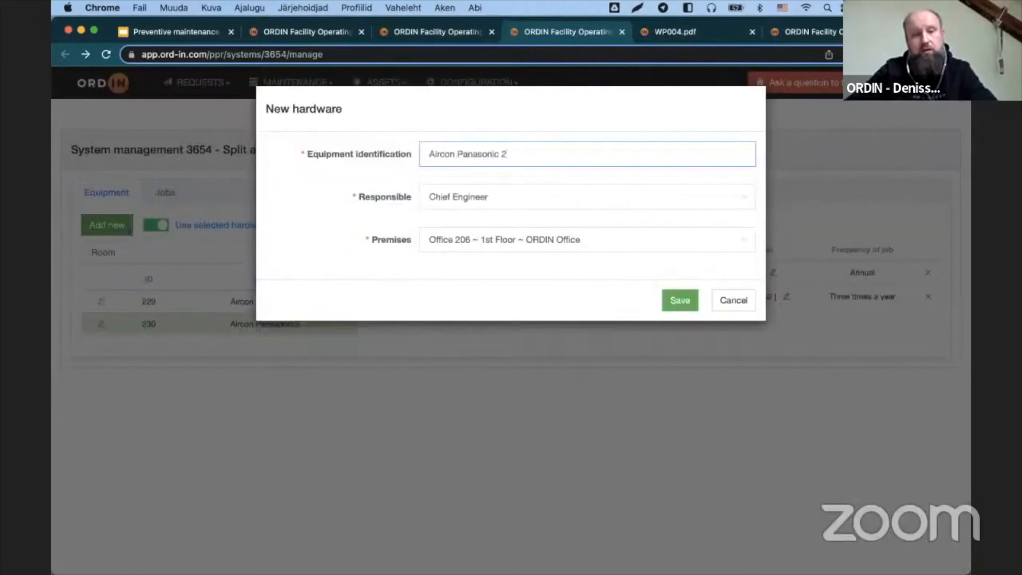
left_click(680, 301)
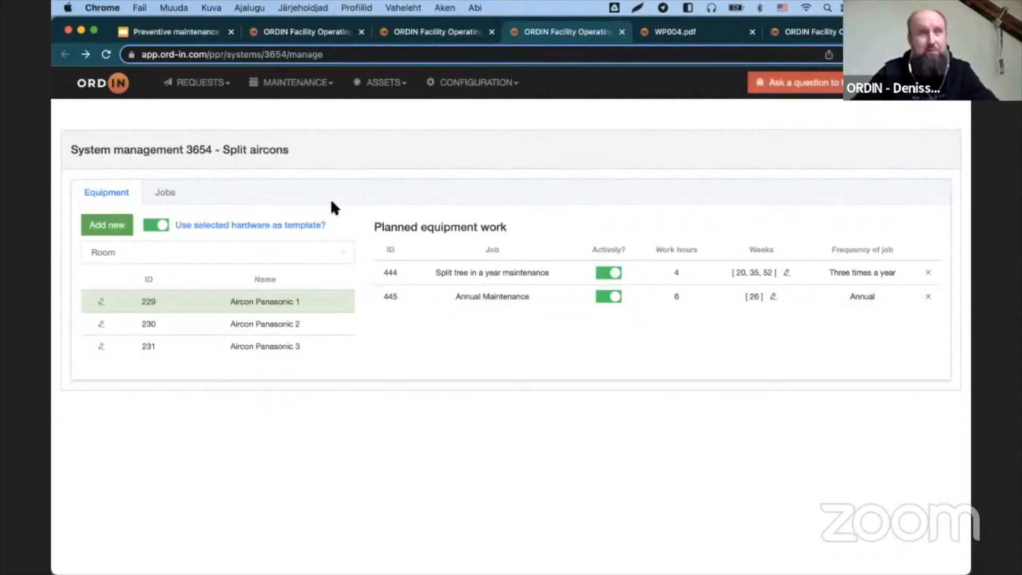
Step: Open the service card of Aircon Panasonic 3 from the equipment list and examine its works plan and QR codes
left_click(292, 94)
left_click(291, 221)
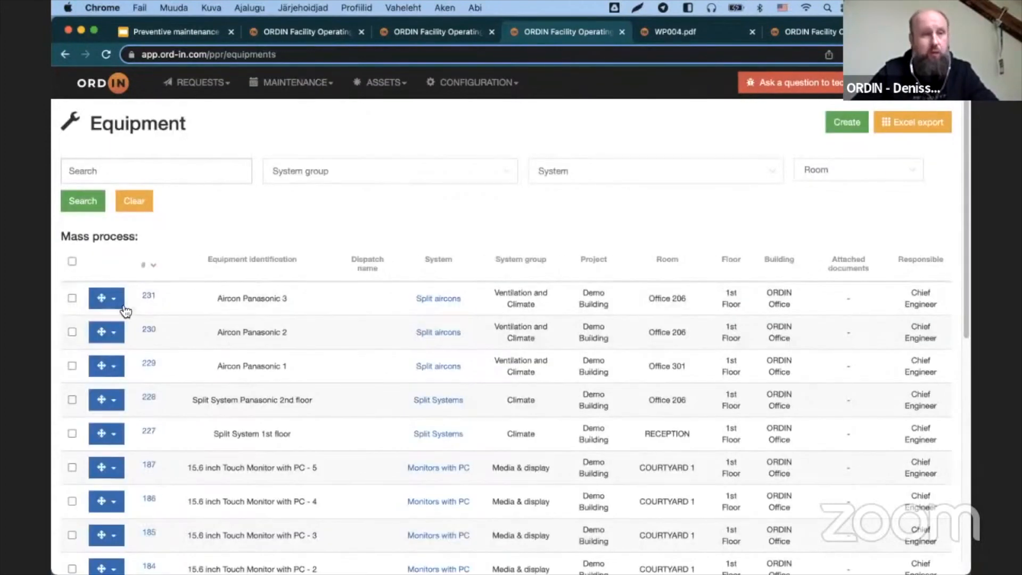
left_click(107, 301)
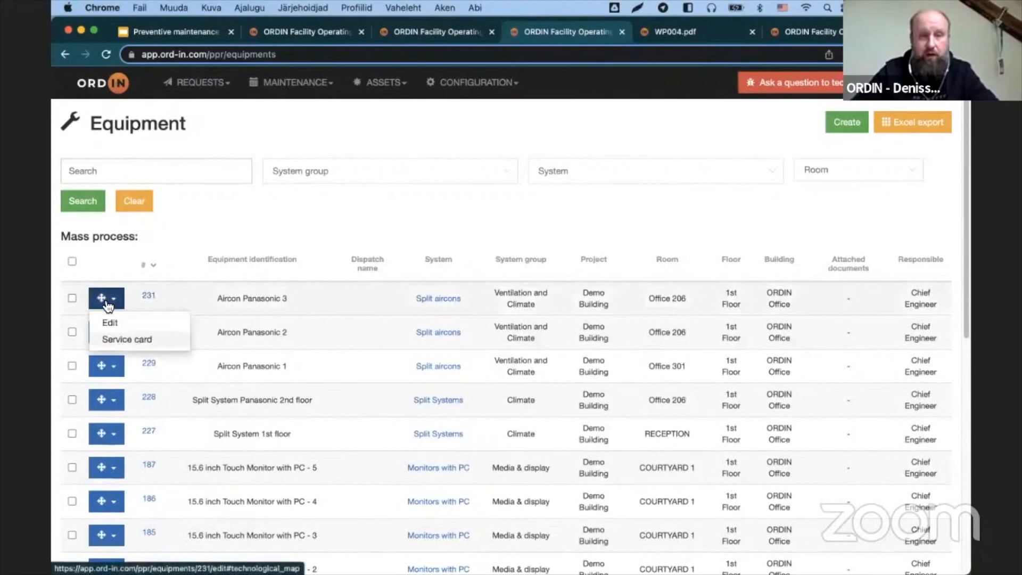
left_click(188, 340)
scroll(349, 334, "down", 10)
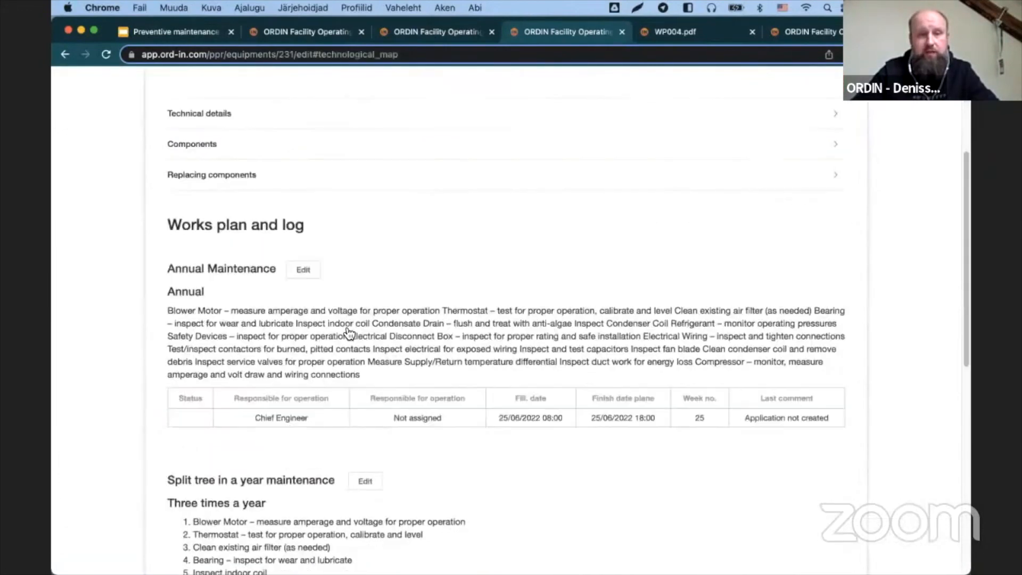
scroll(303, 322, "down", 3)
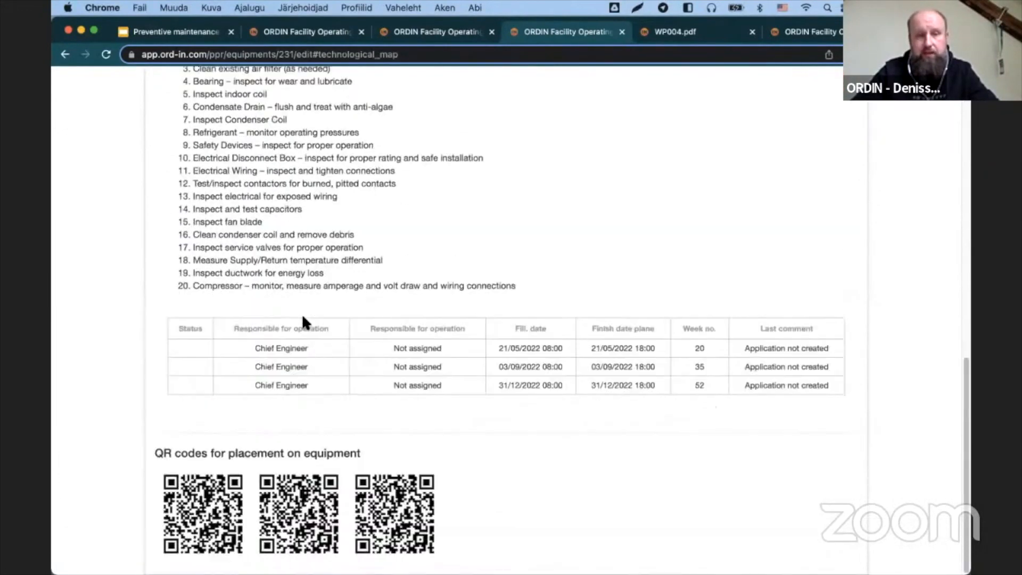
scroll(634, 322, "up", 20)
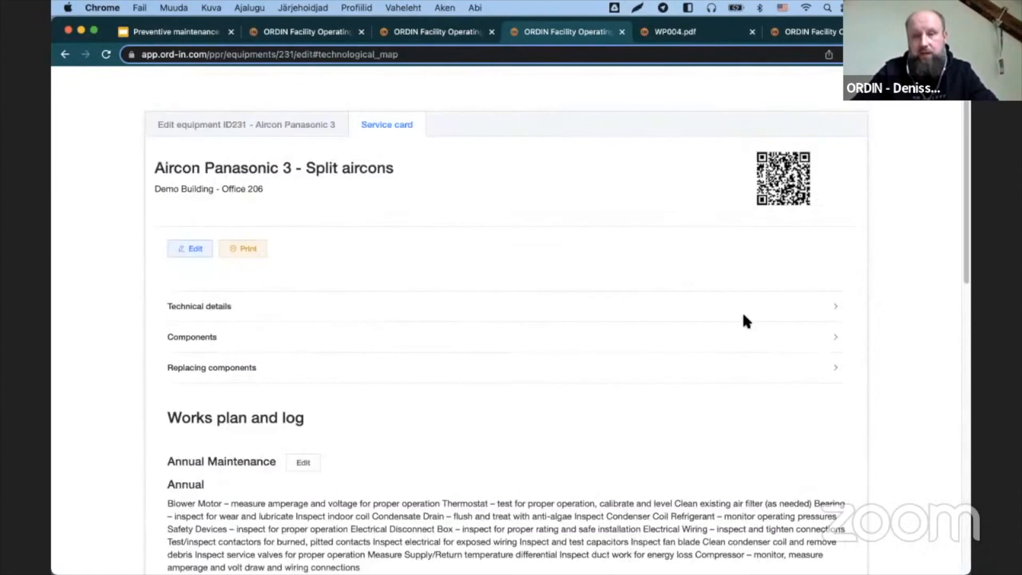
scroll(743, 315, "down", 20)
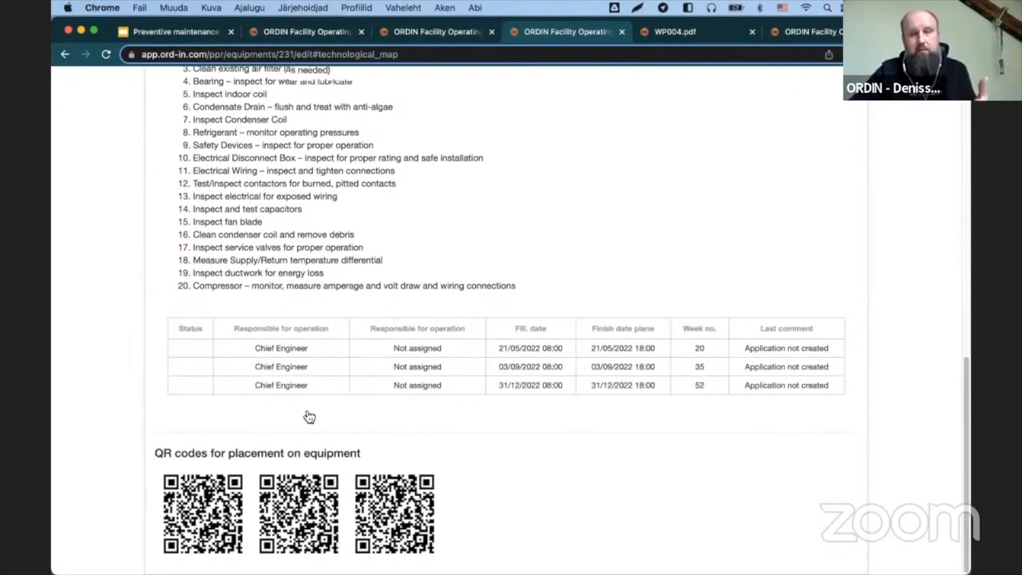
Step: Review the full service card of Aircon Panasonic 3, from its equipment details to the three-times-a-year maintenance dates and placement QR codes
scroll(307, 416, "up", 20)
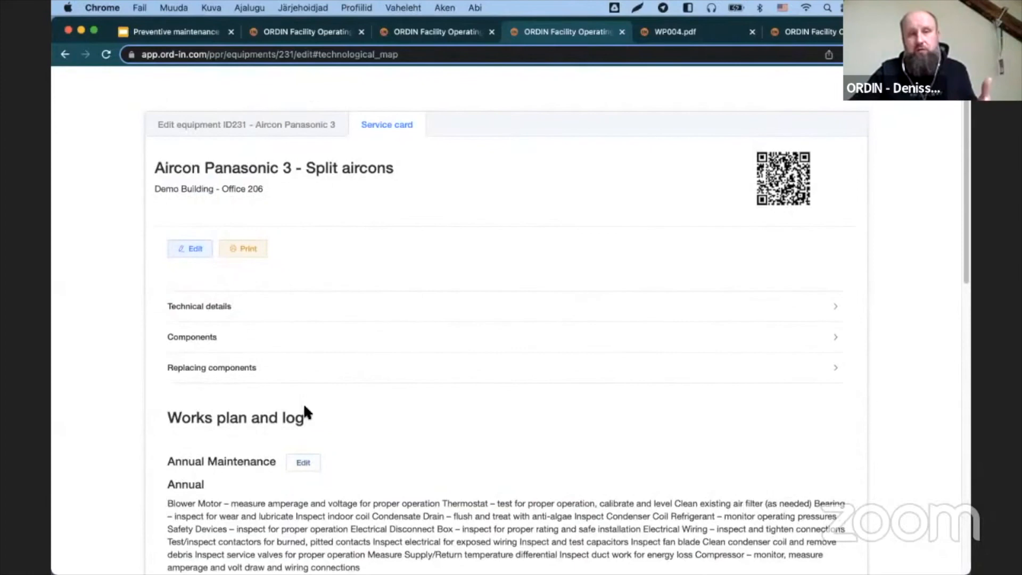
scroll(305, 407, "down", 15)
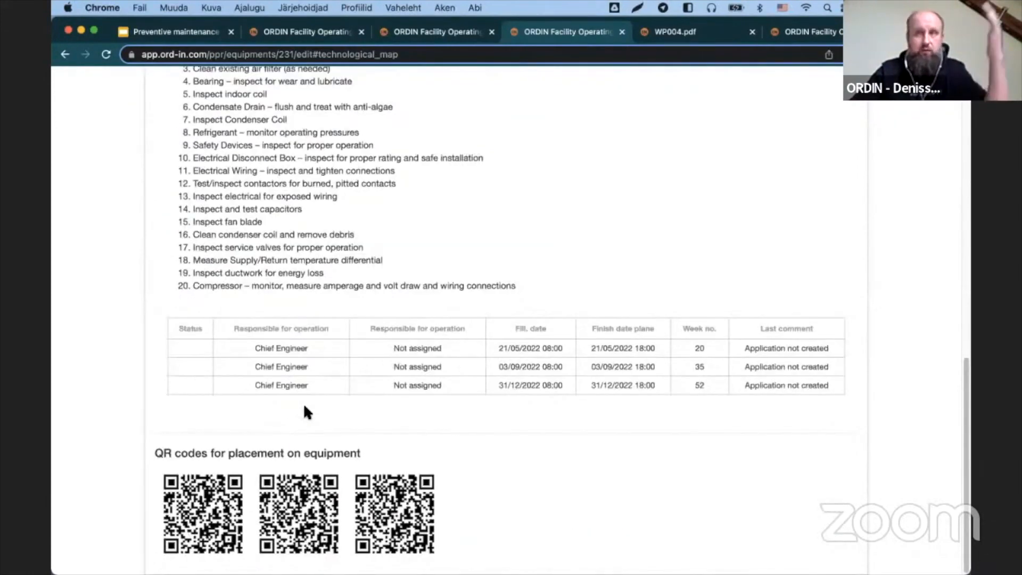
scroll(335, 373, "up", 15)
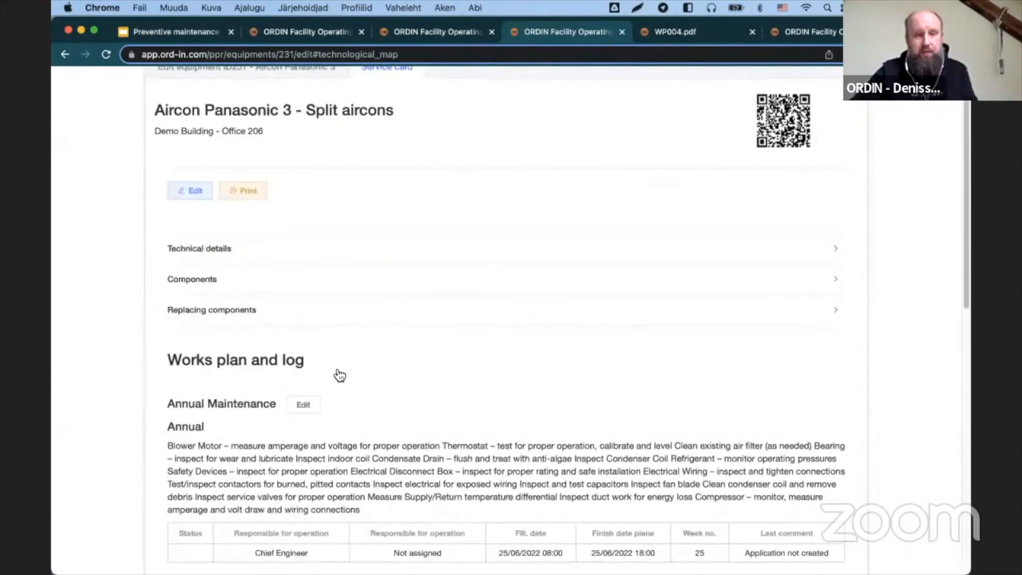
scroll(341, 377, "down", 15)
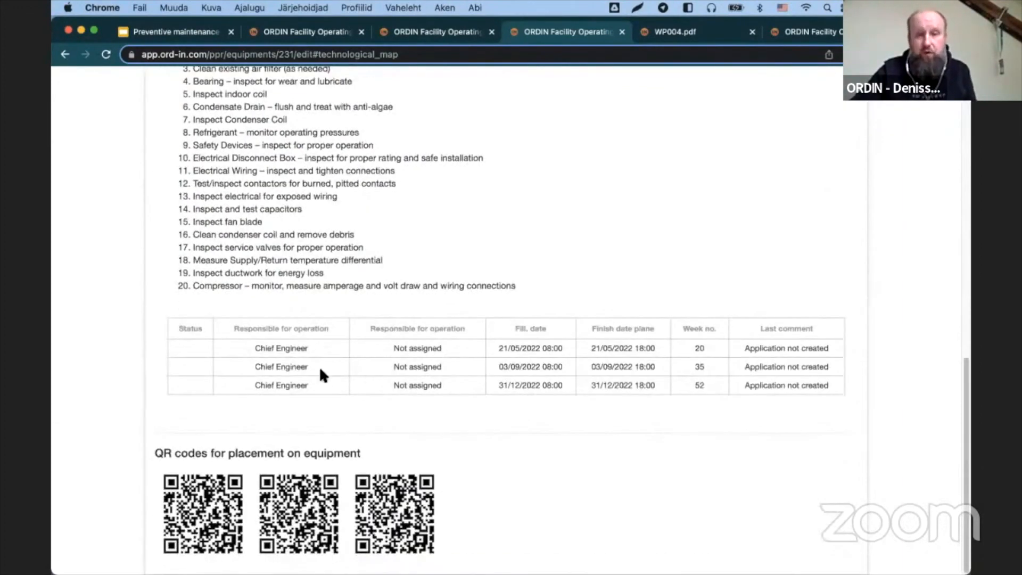
scroll(320, 370, "up", 15)
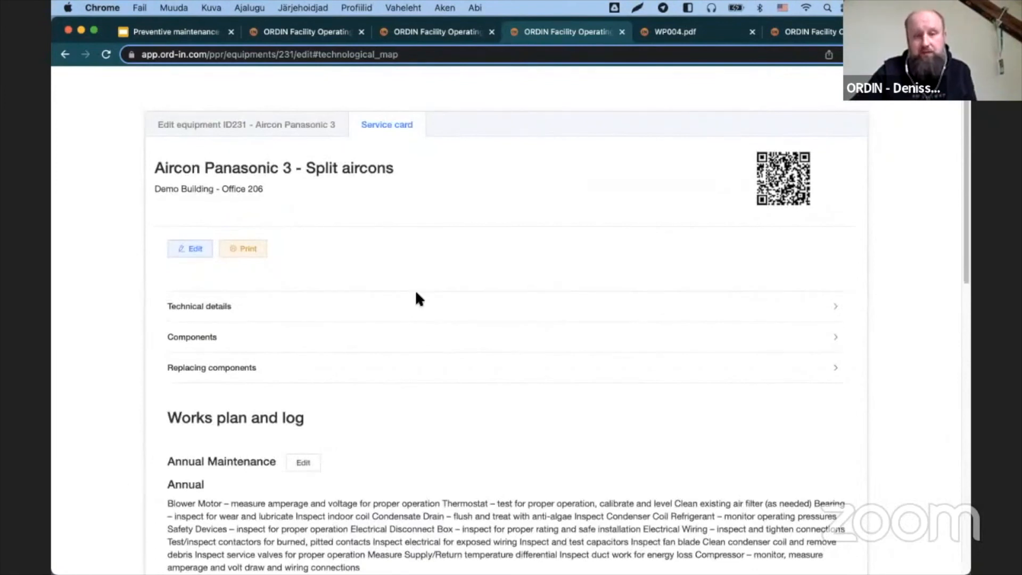
scroll(415, 297, "down", 15)
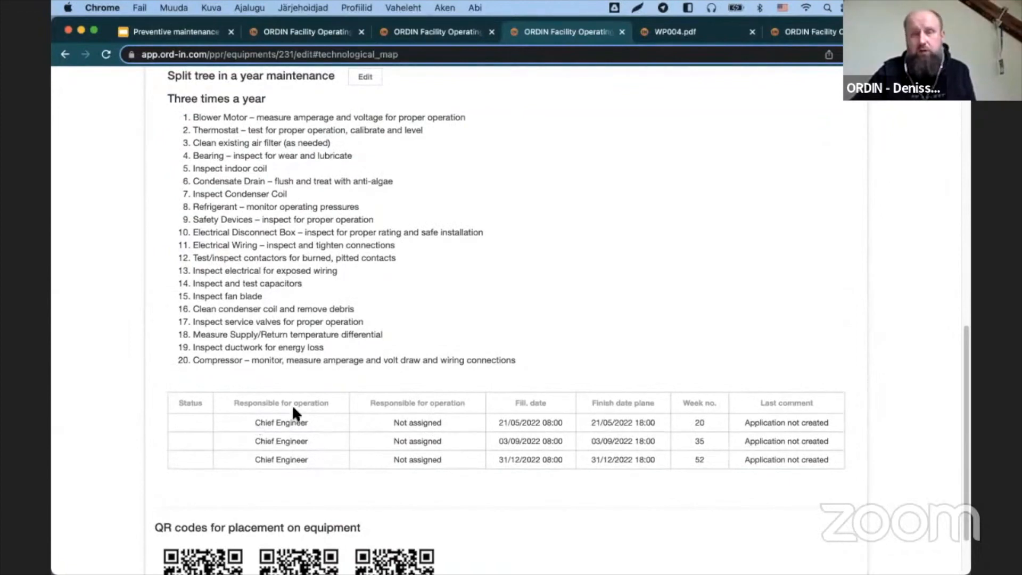
scroll(294, 410, "up", 15)
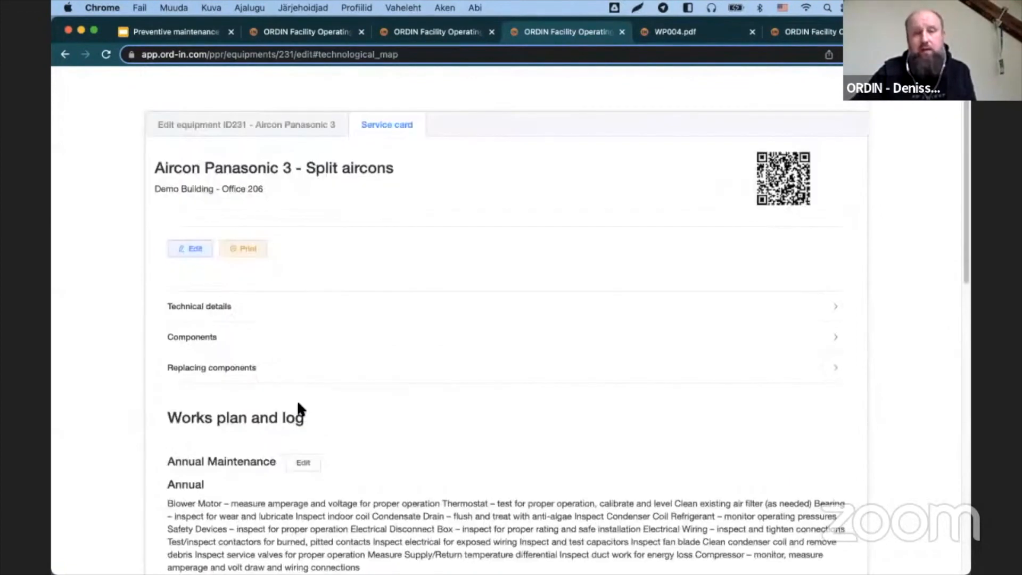
scroll(299, 403, "down", 15)
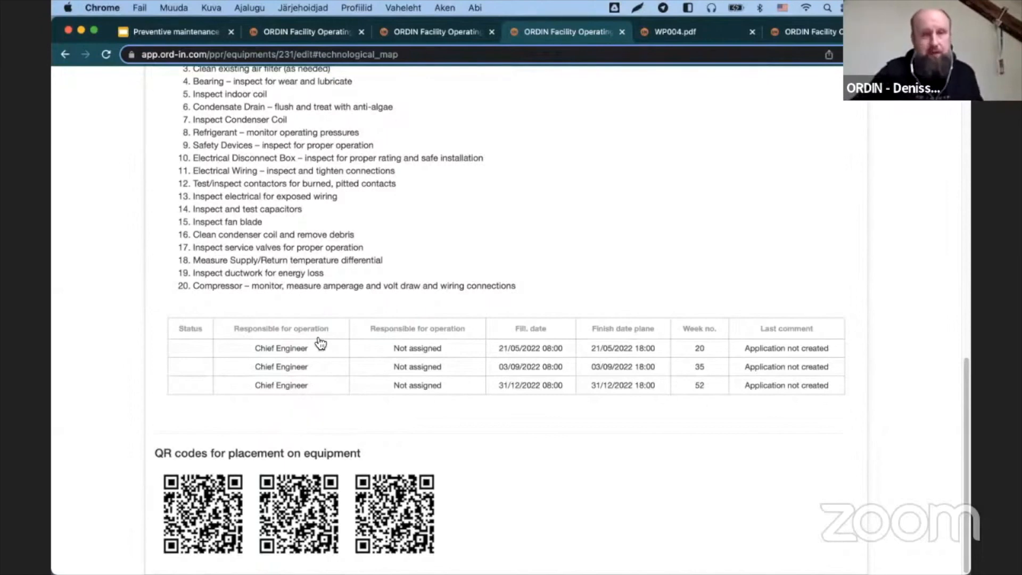
scroll(322, 394, "up", 20)
scroll(222, 328, "down", 20)
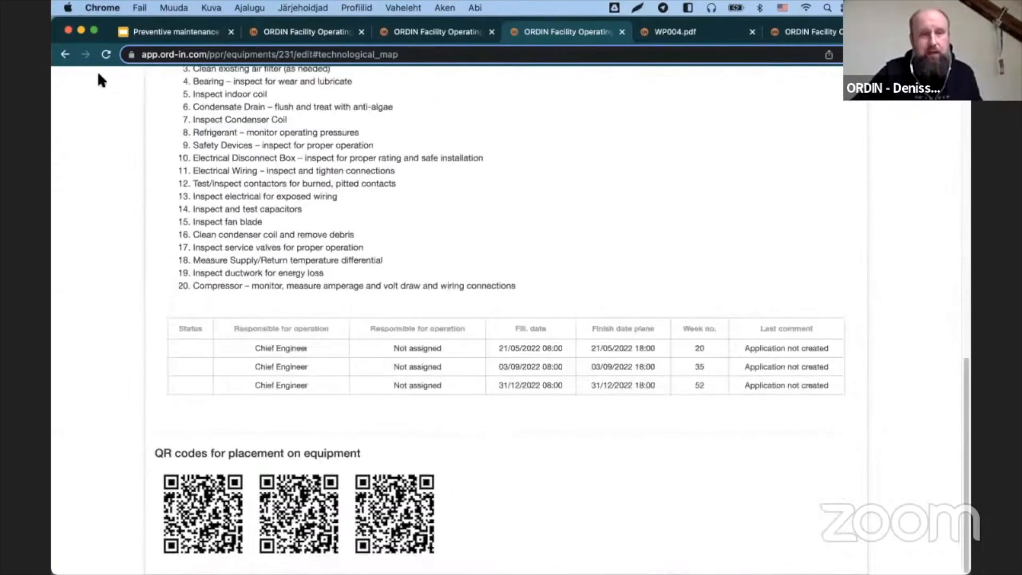
Step: Leave the service card and open the list of maintenance work orders to look through its entries
left_click(65, 54)
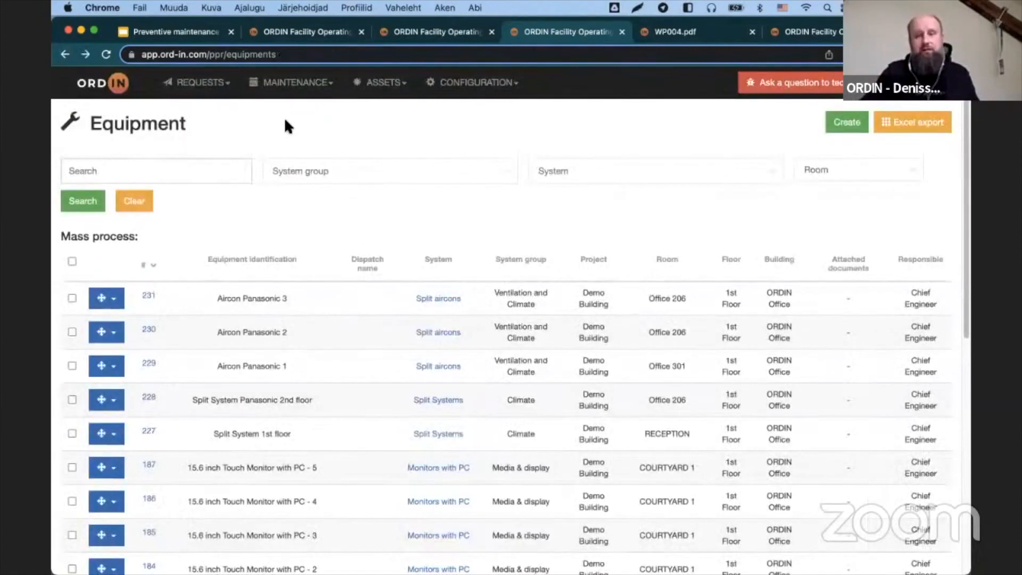
left_click(303, 93)
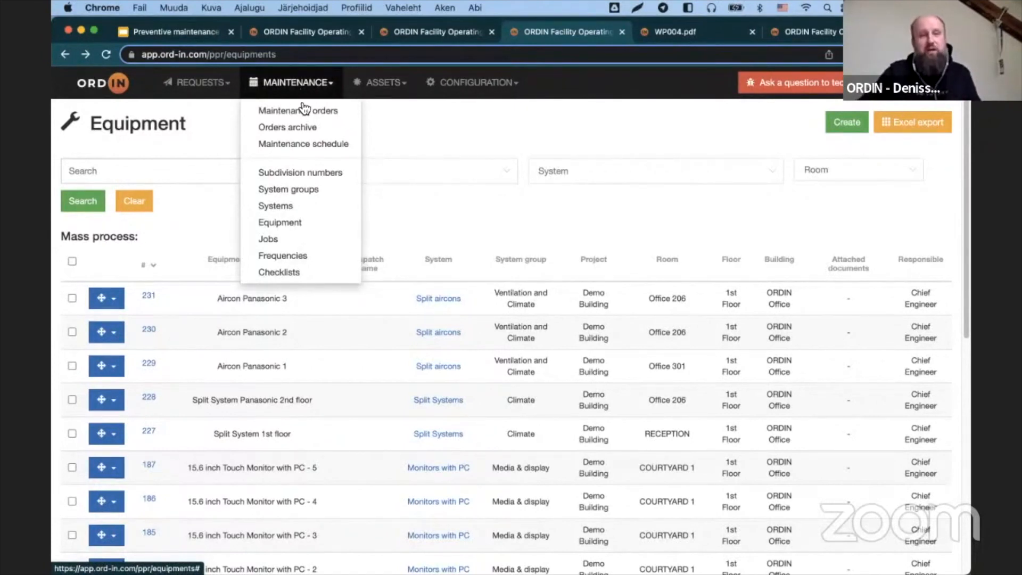
left_click(302, 108)
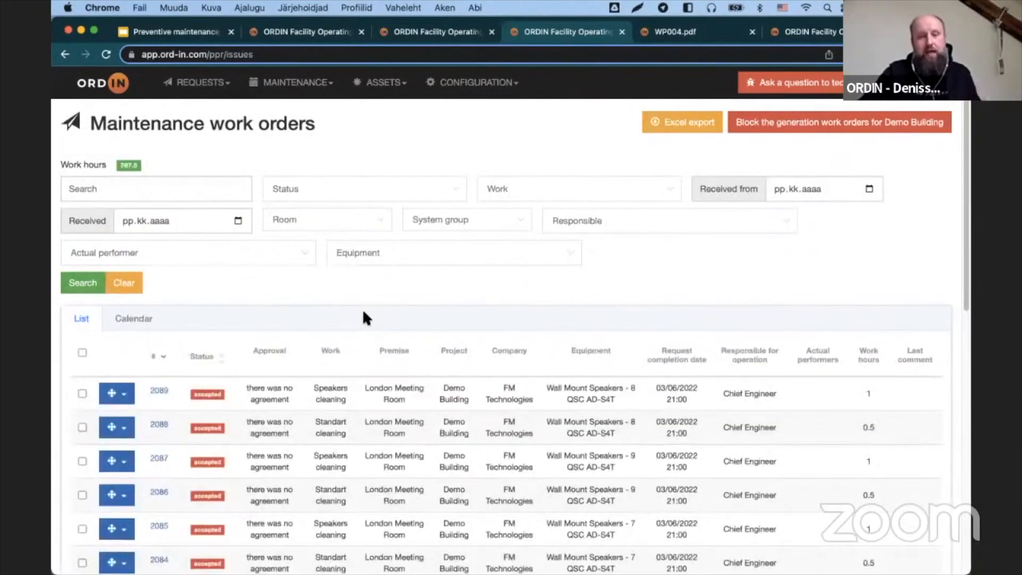
scroll(364, 312, "down", 5)
scroll(363, 312, "up", 5)
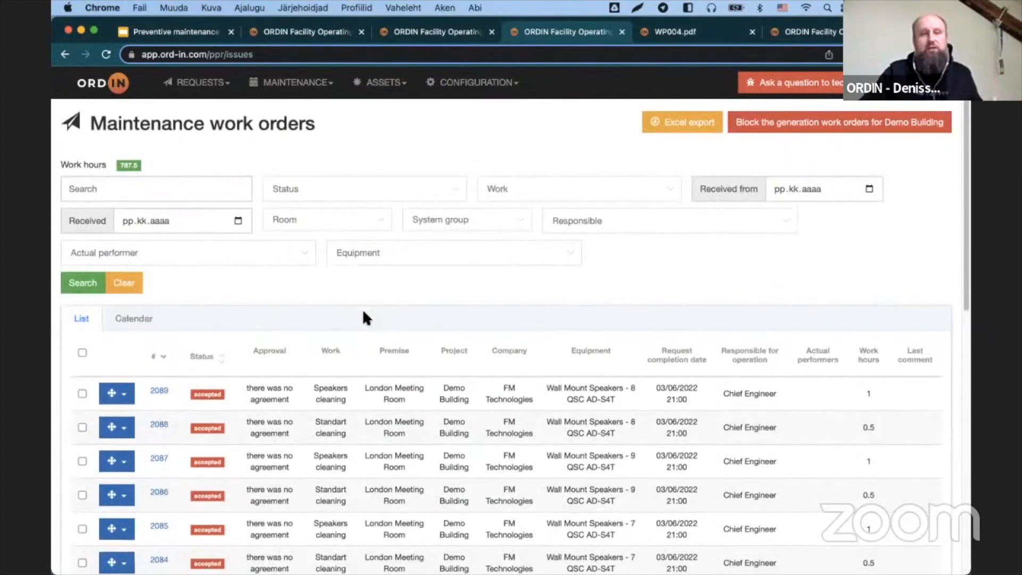
scroll(364, 317, "down", 5)
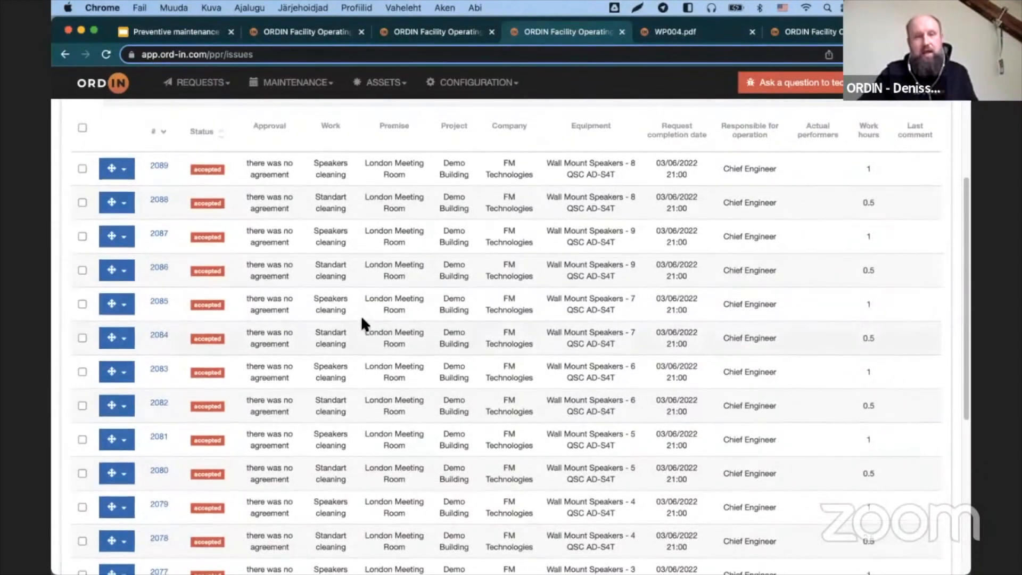
Step: Open the Speakers cleaning work order for Wall Mount Speakers - 8 QSC AD-S4T and examine its details, Standart cleaning checklist, comment and attachment sections
scroll(361, 320, "up", 2)
left_click(160, 269)
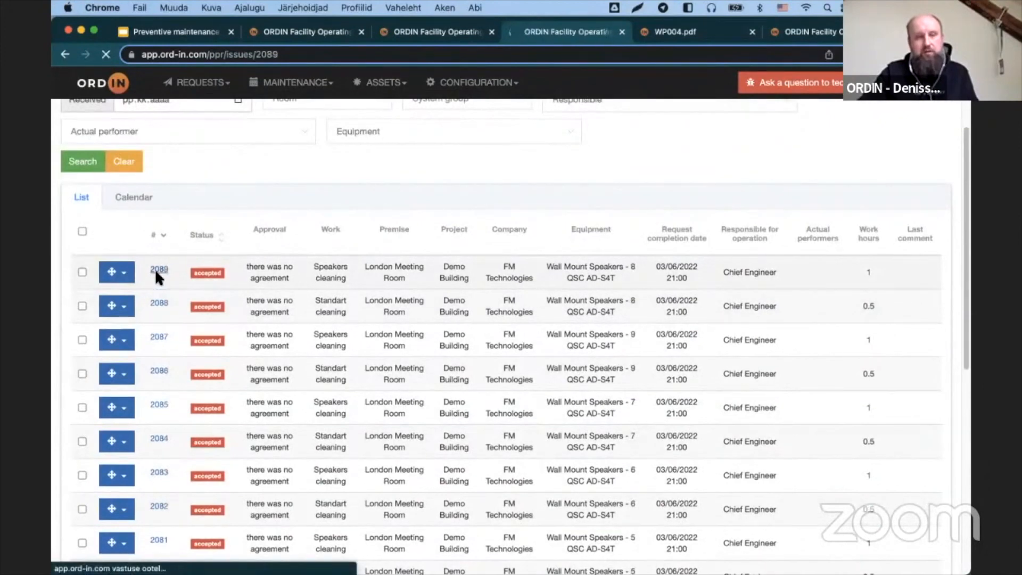
scroll(306, 290, "down", 5)
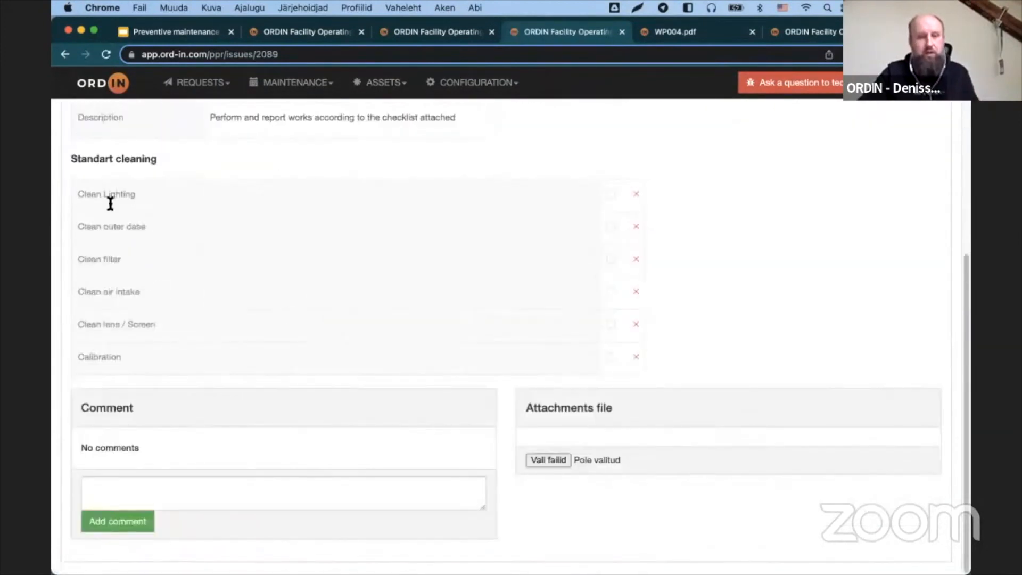
scroll(312, 356, "up", 5)
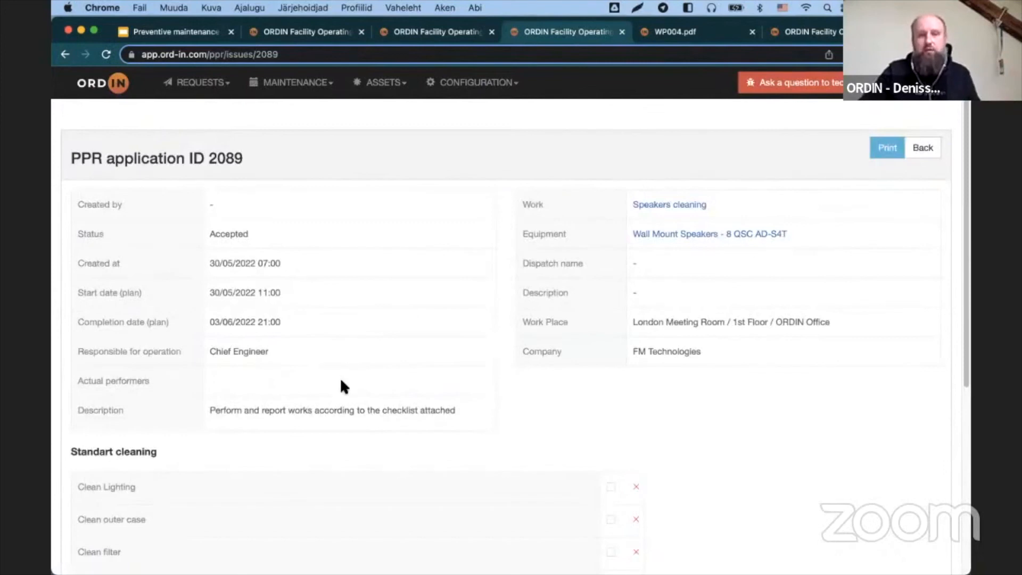
scroll(341, 381, "down", 5)
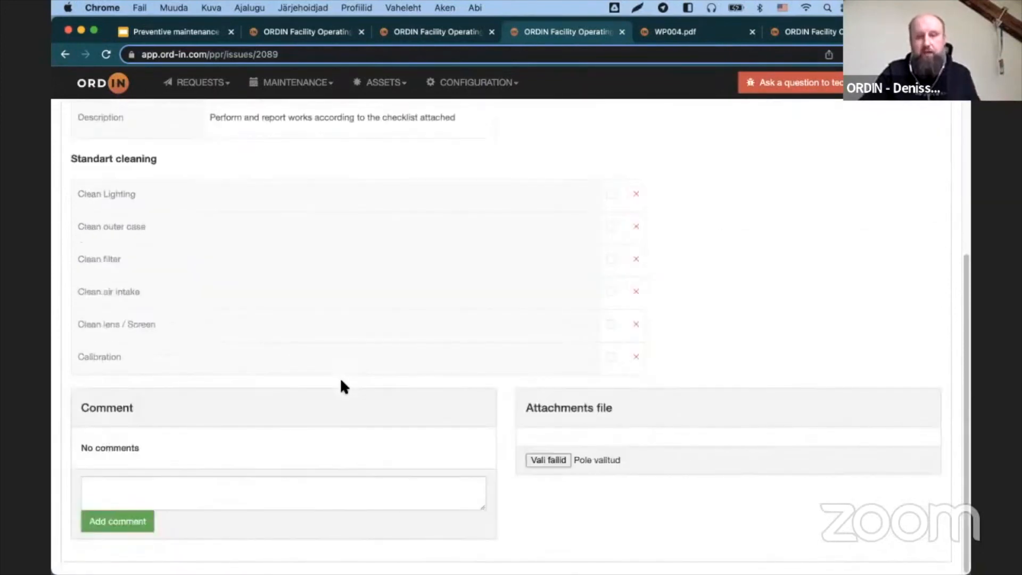
scroll(321, 443, "up", 5)
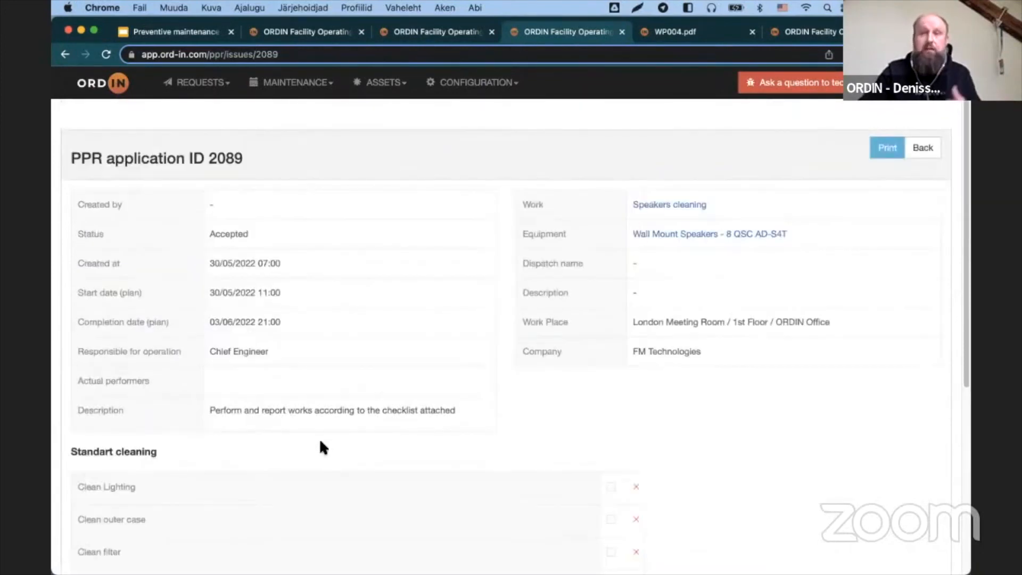